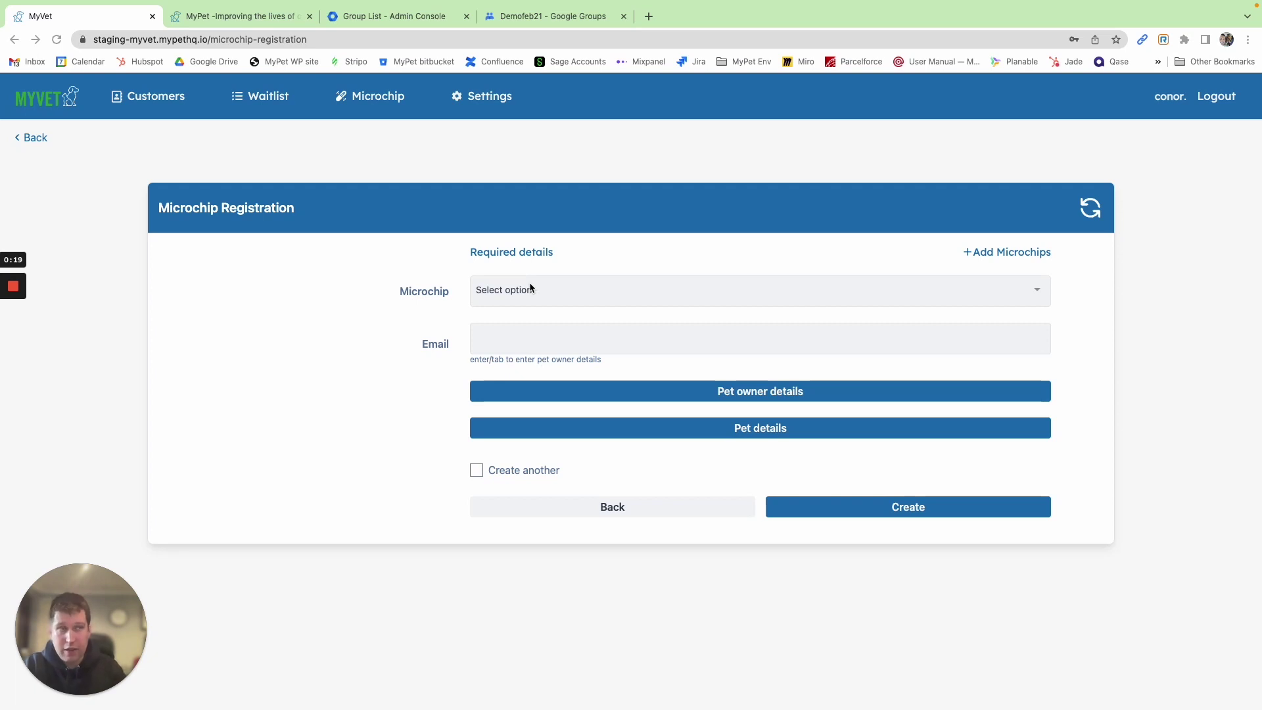
pyautogui.click(536, 287)
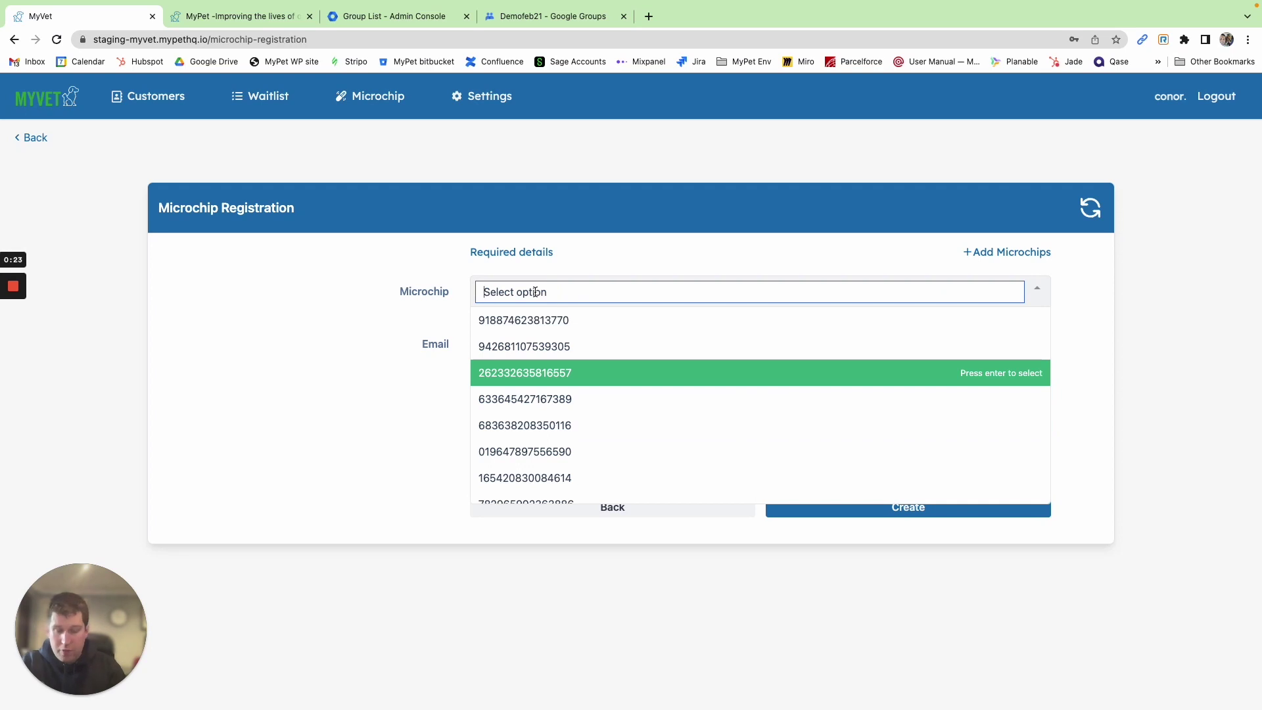
pyautogui.write('501')
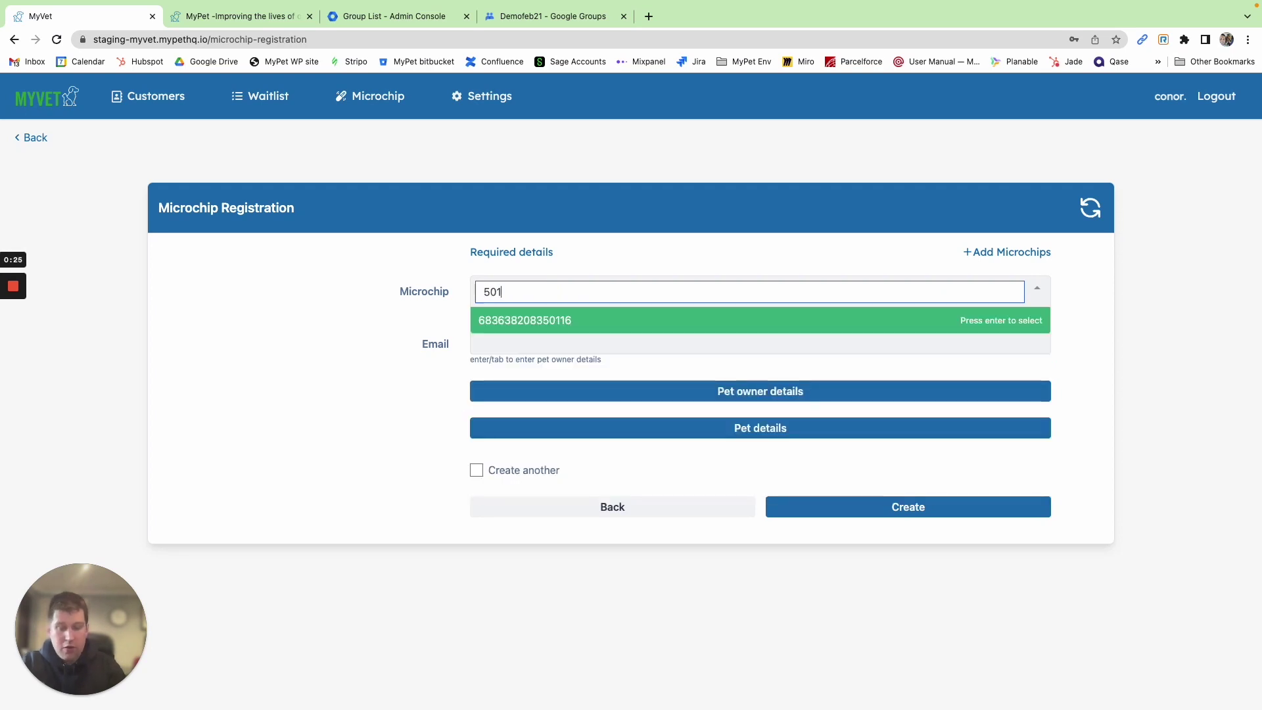
pyautogui.write('16')
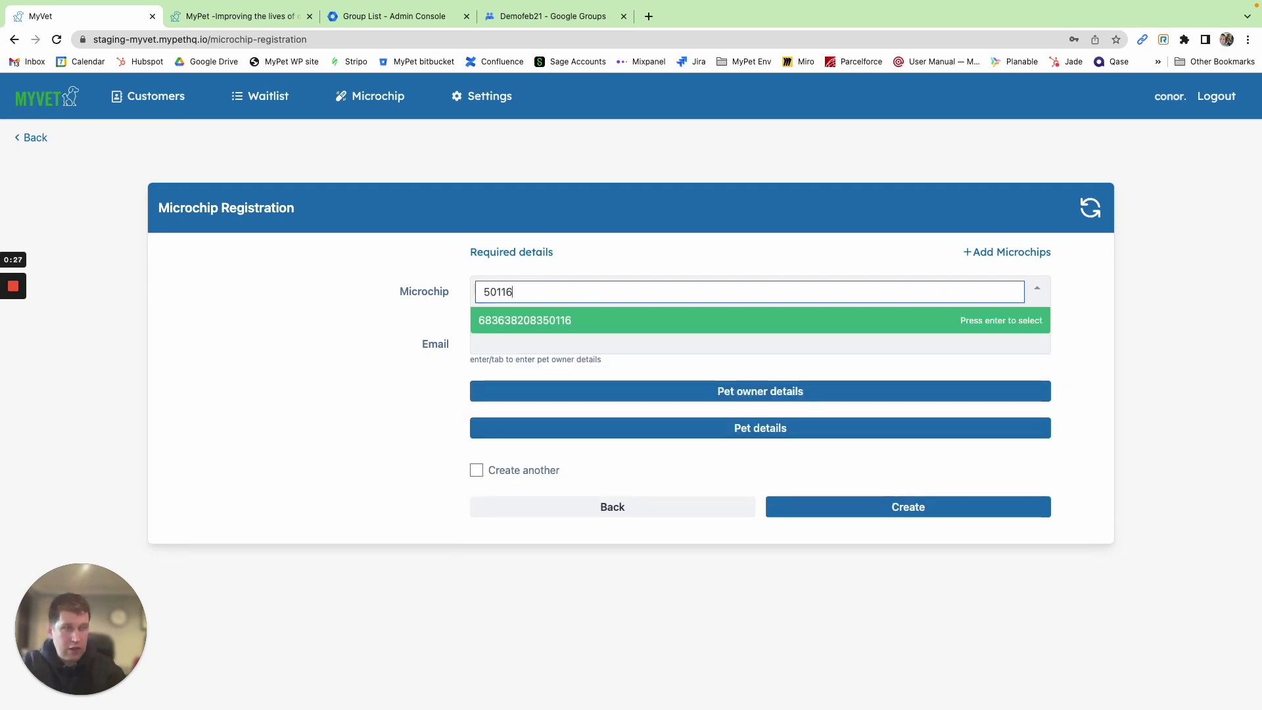
pyautogui.click(616, 317)
pyautogui.click(526, 337)
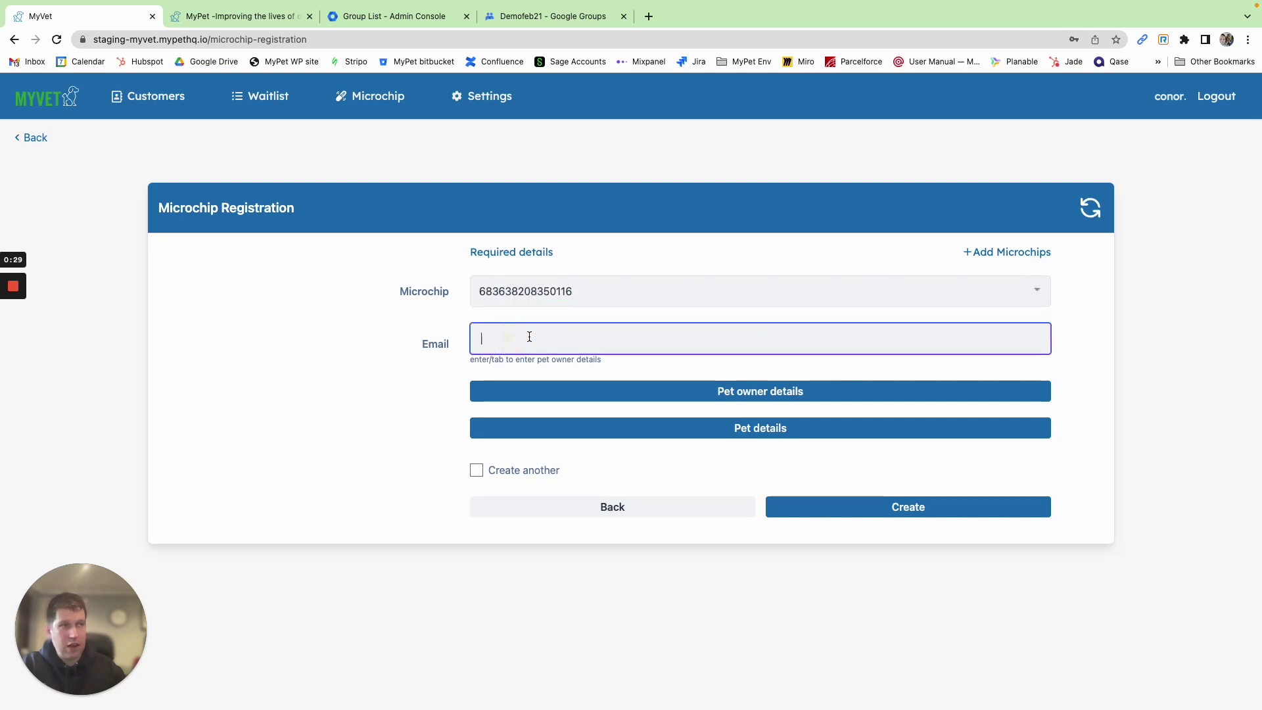
pyautogui.press('super+Tab')
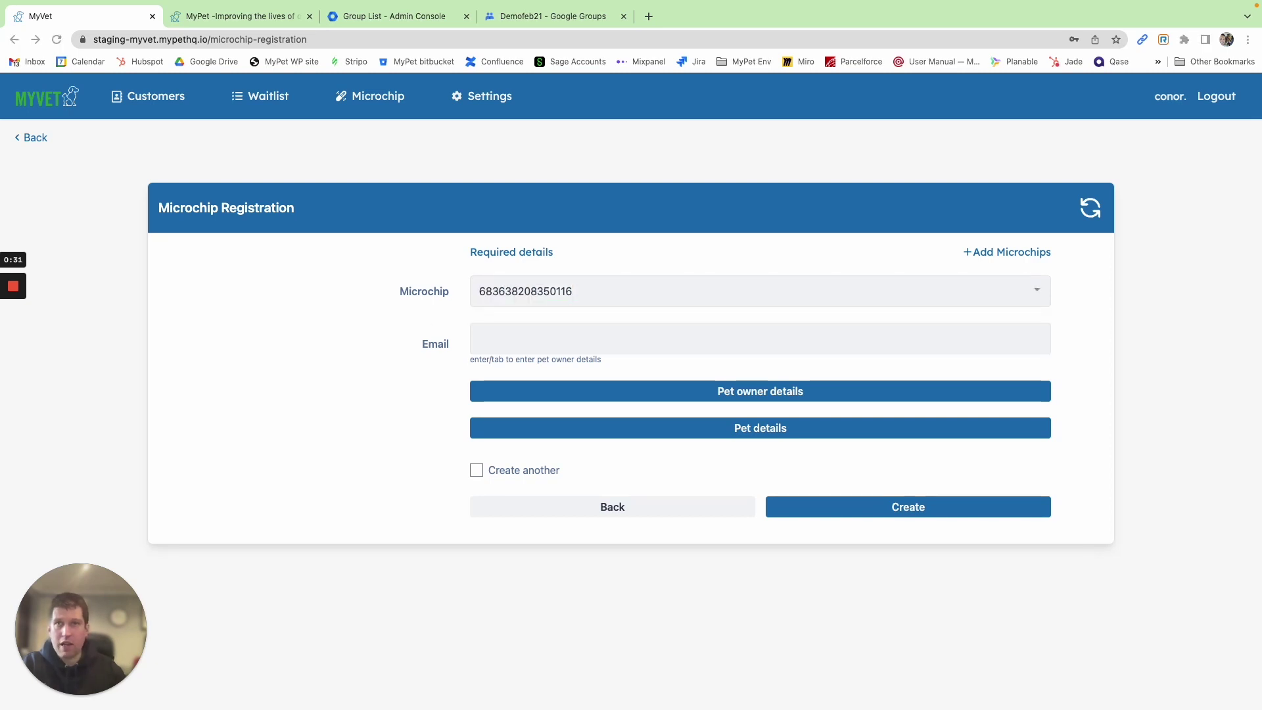
pyautogui.click(530, 335)
pyautogui.press('super+v')
pyautogui.click(390, 359)
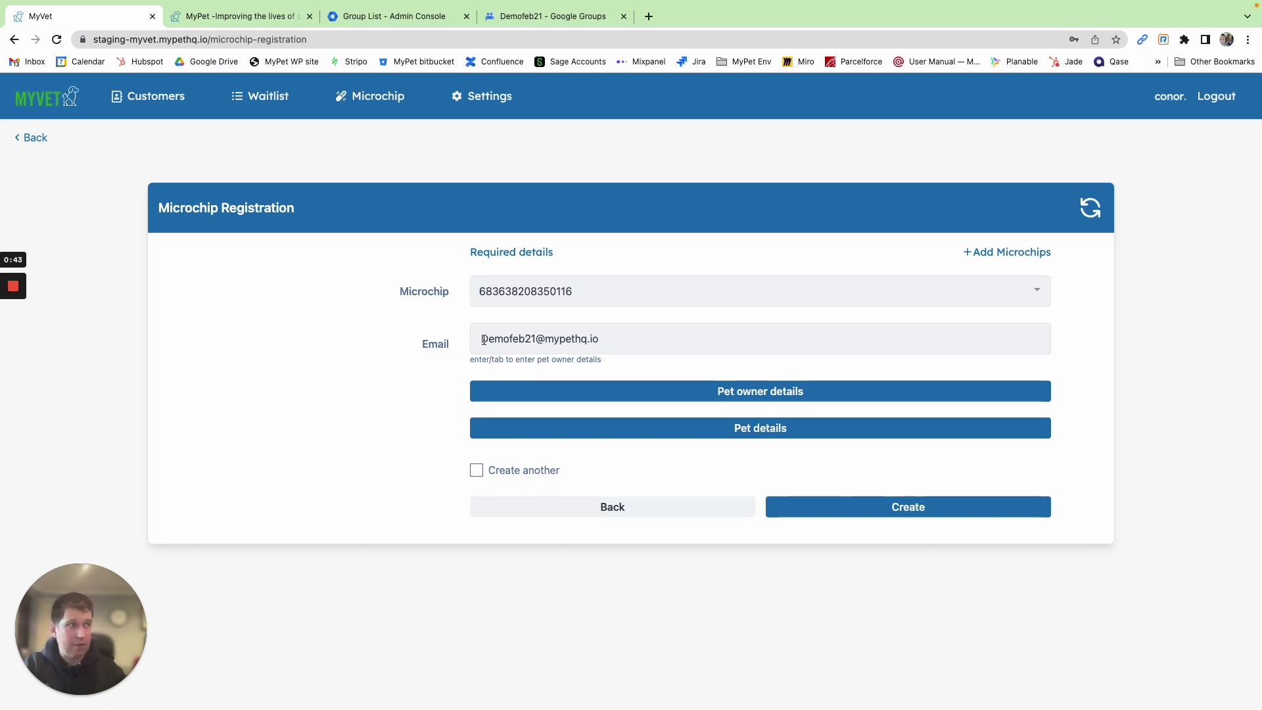
# Fill in the owner's first and last name and phone number, and look up their address
pyautogui.click(639, 395)
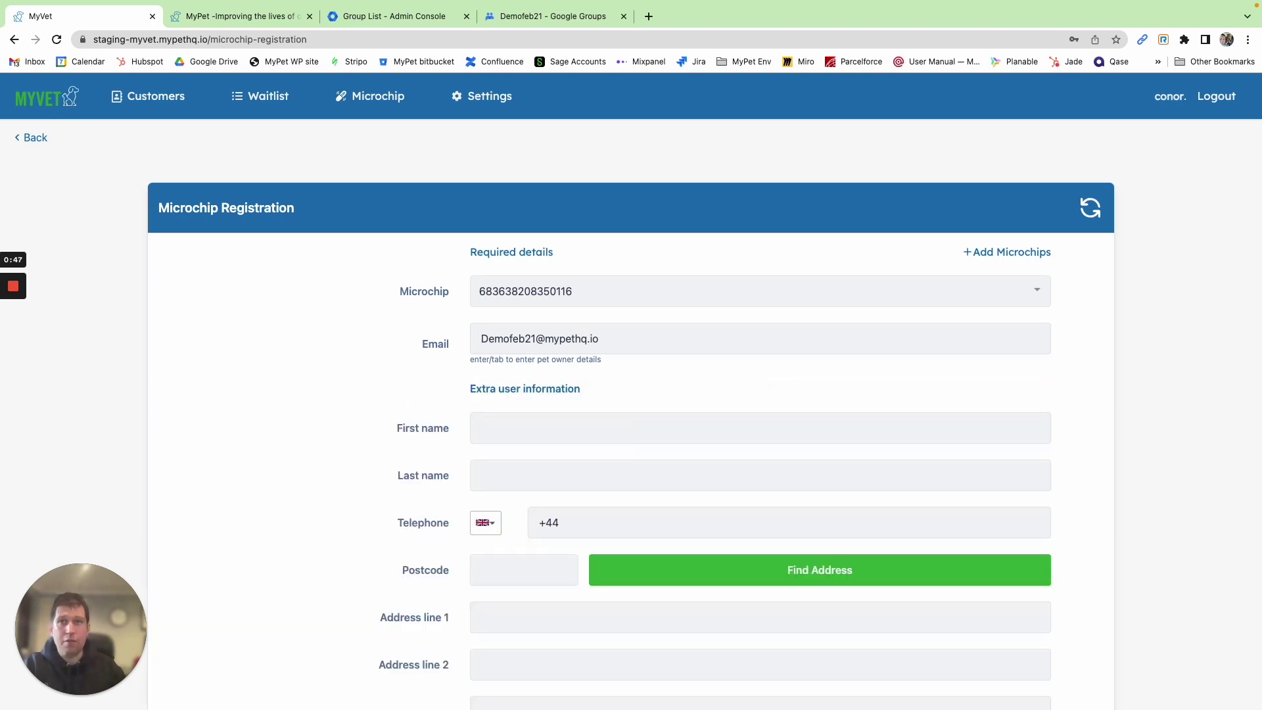
pyautogui.click(515, 427)
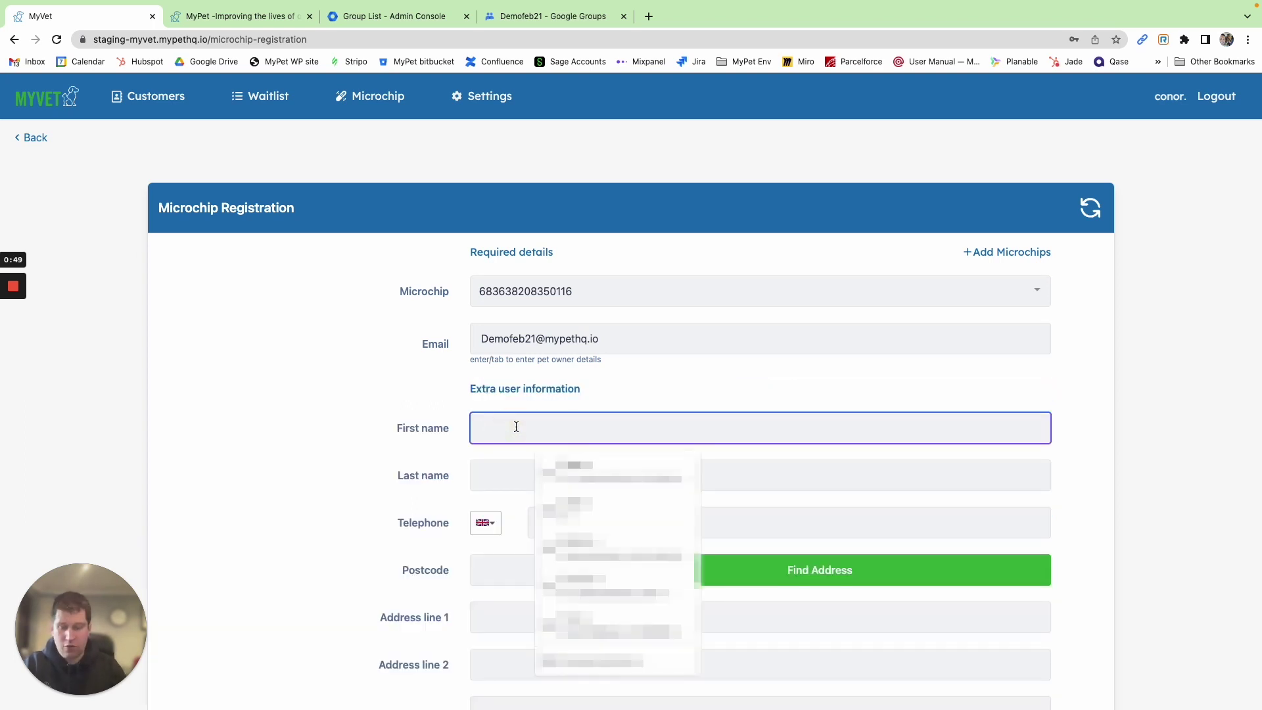
pyautogui.write('Phil')
pyautogui.press('Tab')
pyautogui.write('Dunphy')
pyautogui.press('Tab')
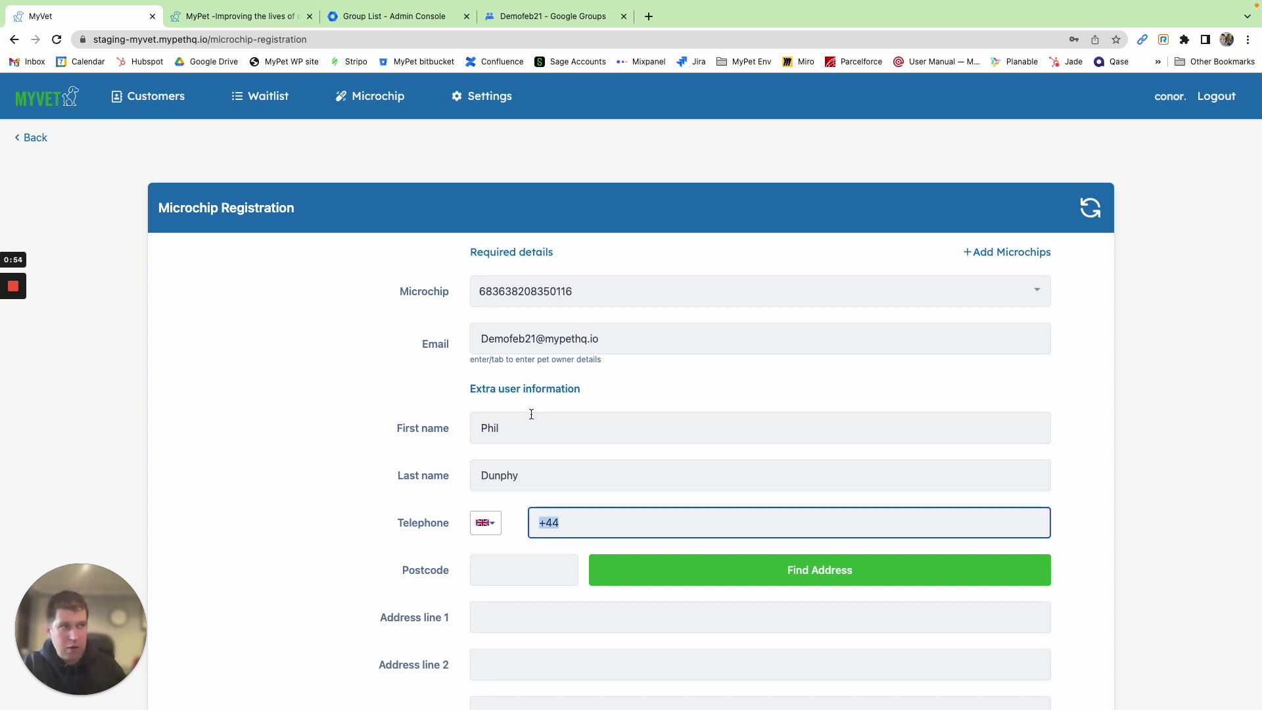
pyautogui.scroll(-1, 512, 493)
pyautogui.click(516, 491)
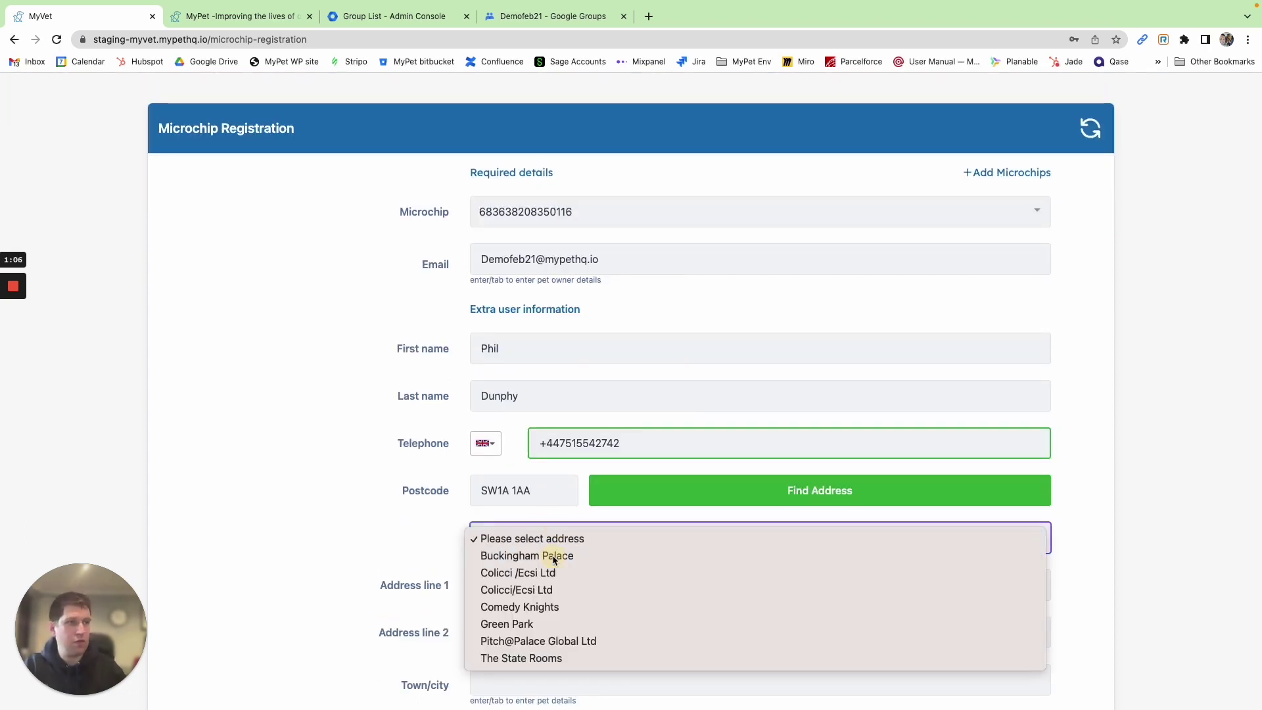
pyautogui.click(554, 555)
pyautogui.scroll(-3, 592, 460)
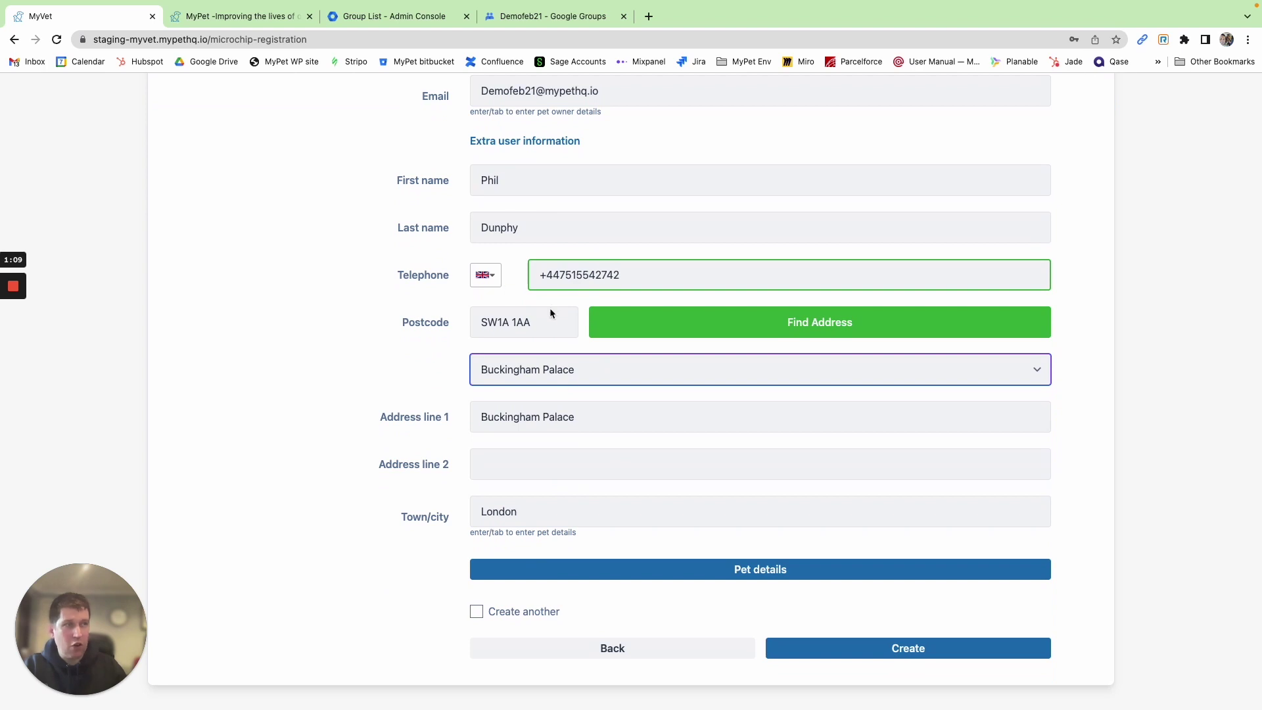
pyautogui.click(629, 568)
# Name the pet Cody, with pet type Dog and breed Crossbreed
pyautogui.scroll(-2, 628, 532)
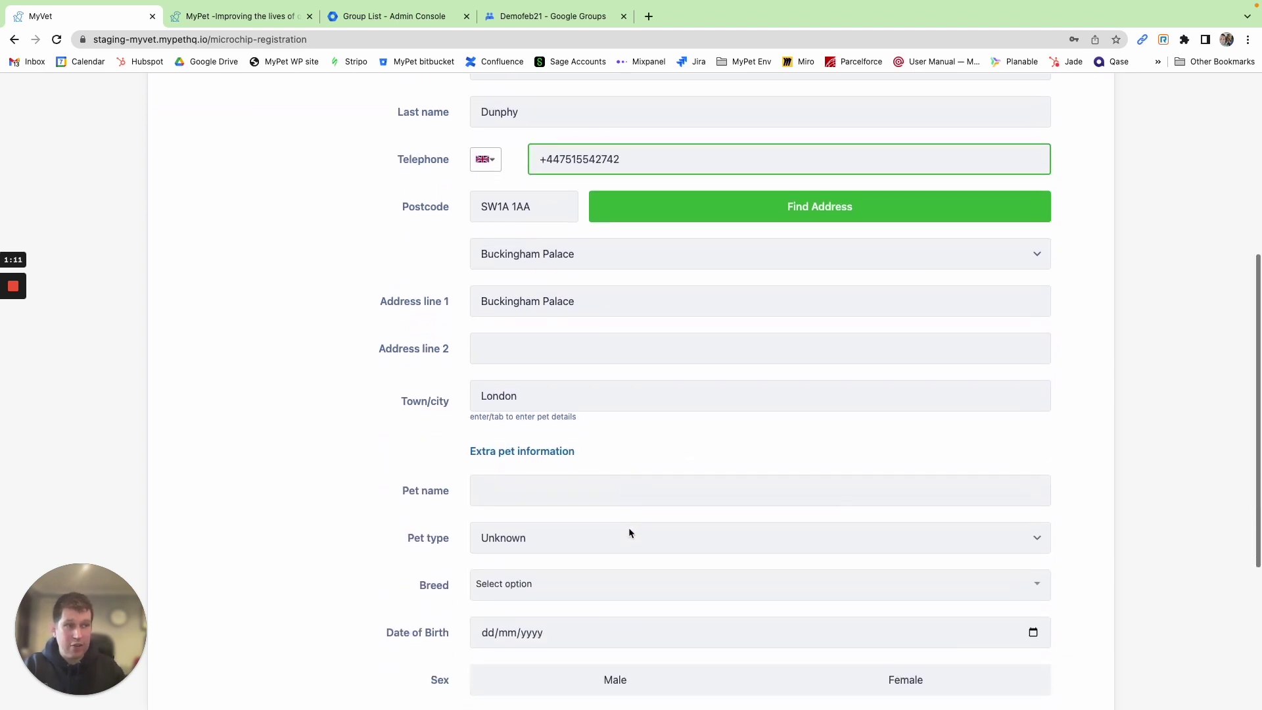
pyautogui.click(552, 497)
pyautogui.write('Cody')
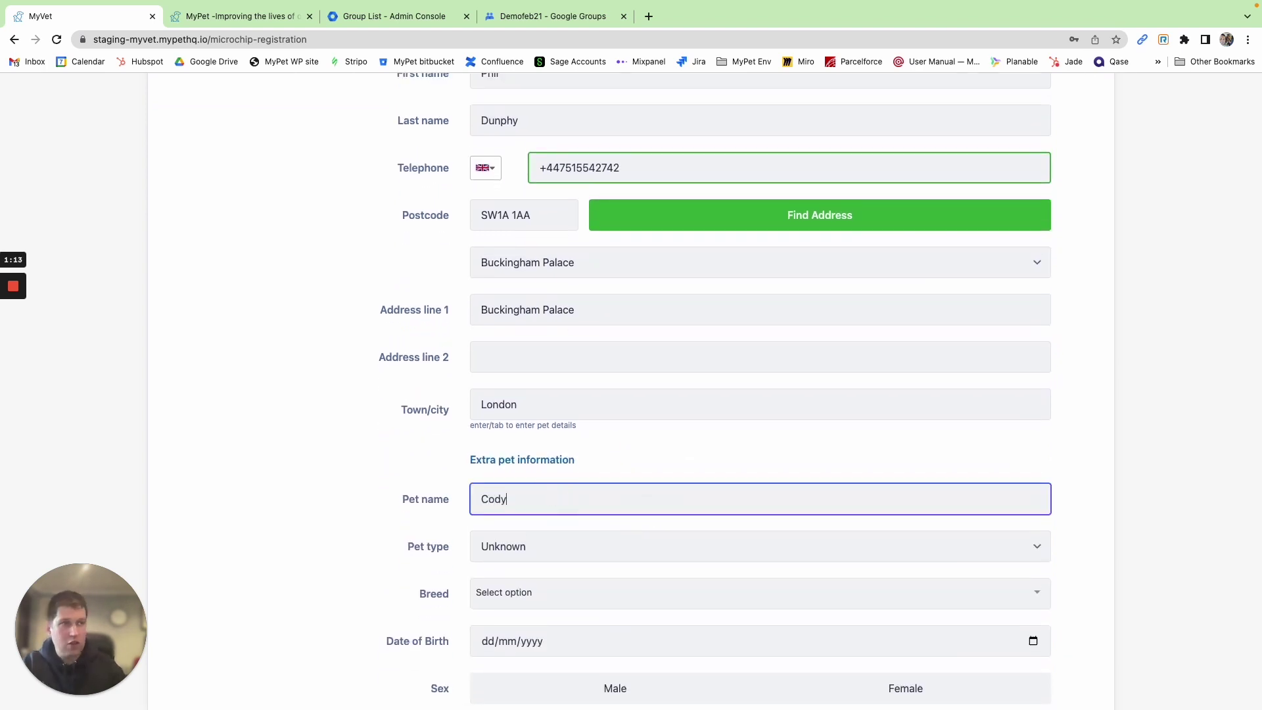
pyautogui.click(544, 556)
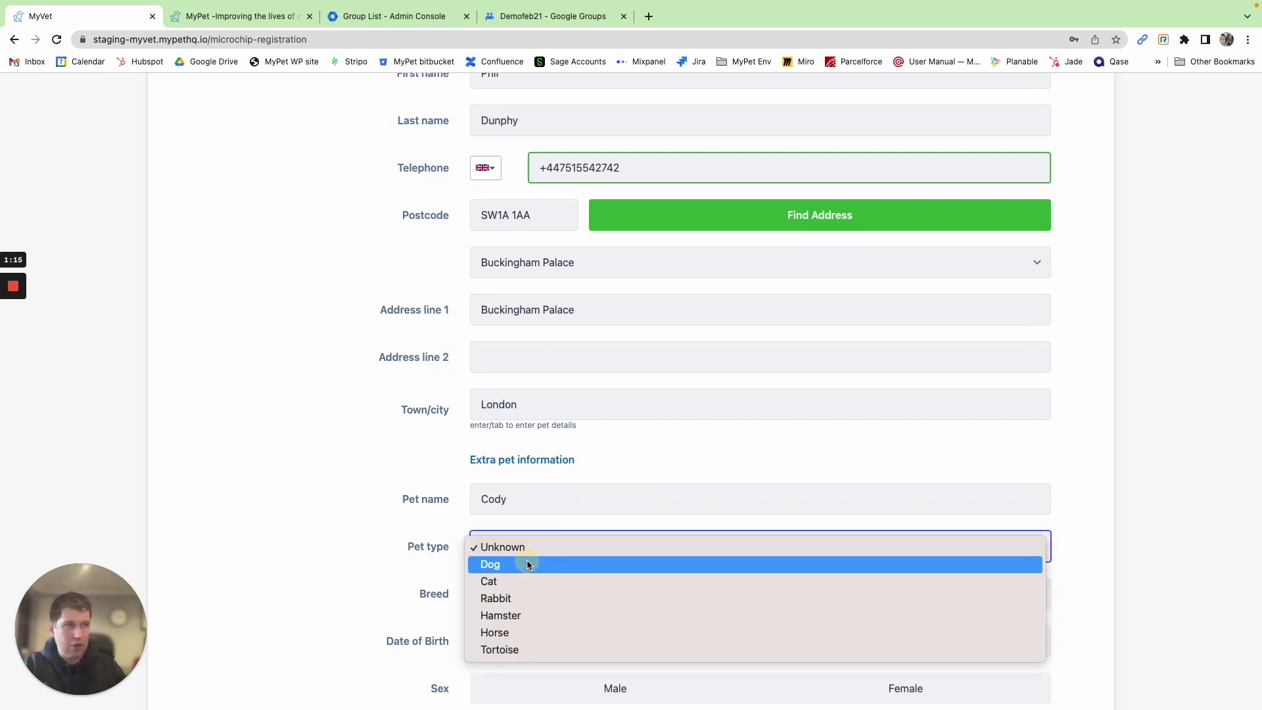
pyautogui.click(530, 563)
pyautogui.scroll(-2, 403, 565)
pyautogui.scroll(-1, 403, 565)
pyautogui.press('Tab')
pyautogui.write('Crossbreed')
pyautogui.press('Return')
# Set birth date 16/02/2016, male, colour Black, neutered, and tick Create another
pyautogui.click(1033, 528)
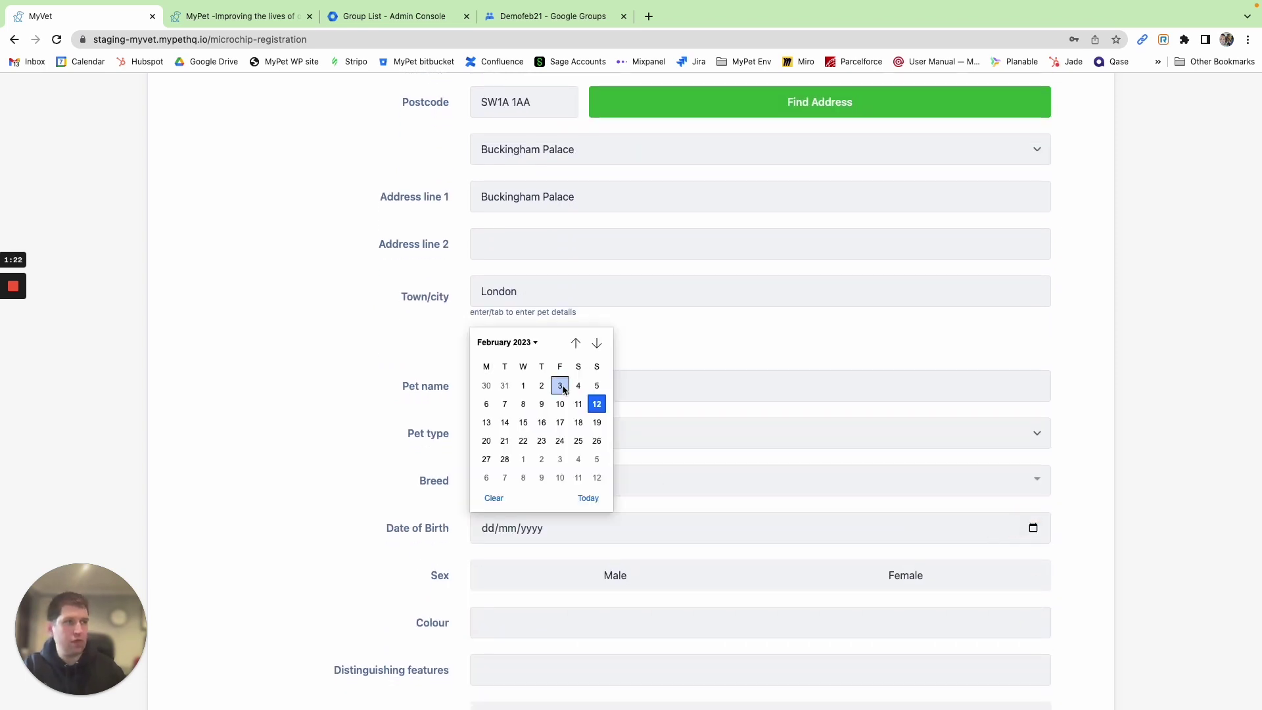
pyautogui.click(541, 422)
pyautogui.click(535, 529)
pyautogui.write('2016')
pyautogui.click(402, 531)
pyautogui.click(483, 581)
pyautogui.scroll(-2, 482, 581)
pyautogui.click(486, 558)
pyautogui.write('Black')
pyautogui.click(478, 642)
pyautogui.scroll(-3, 471, 528)
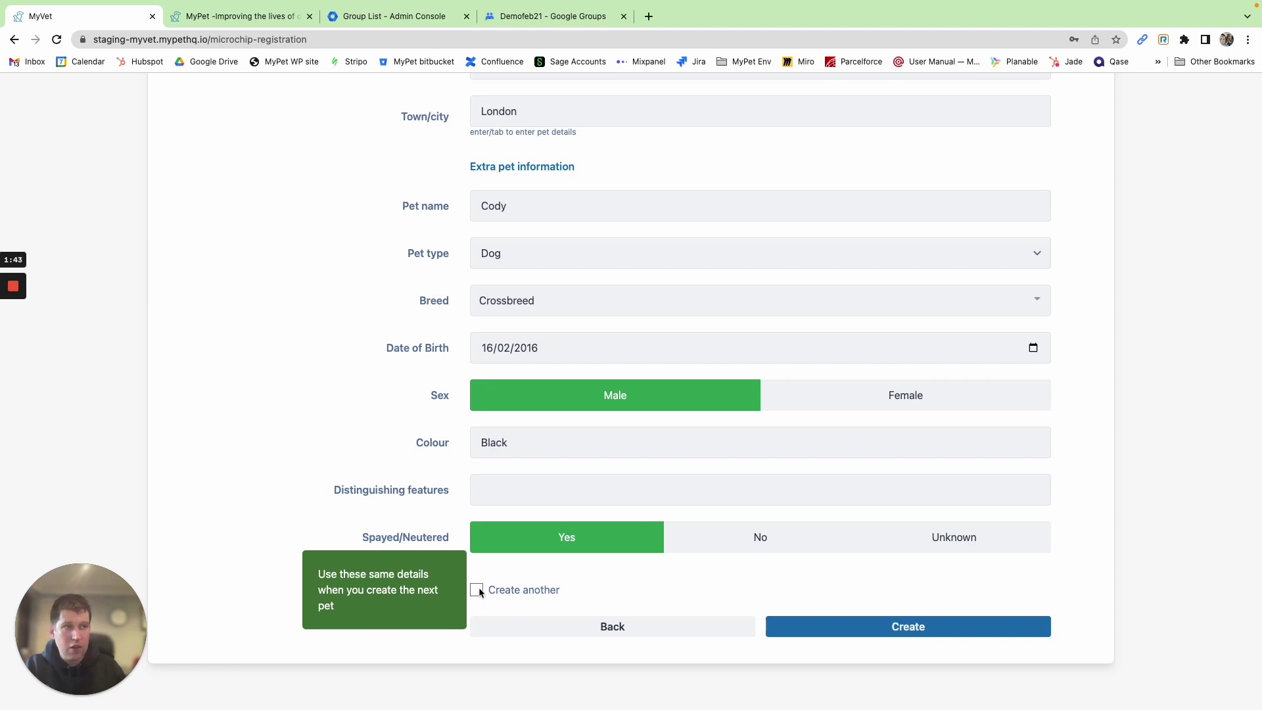
pyautogui.click(476, 590)
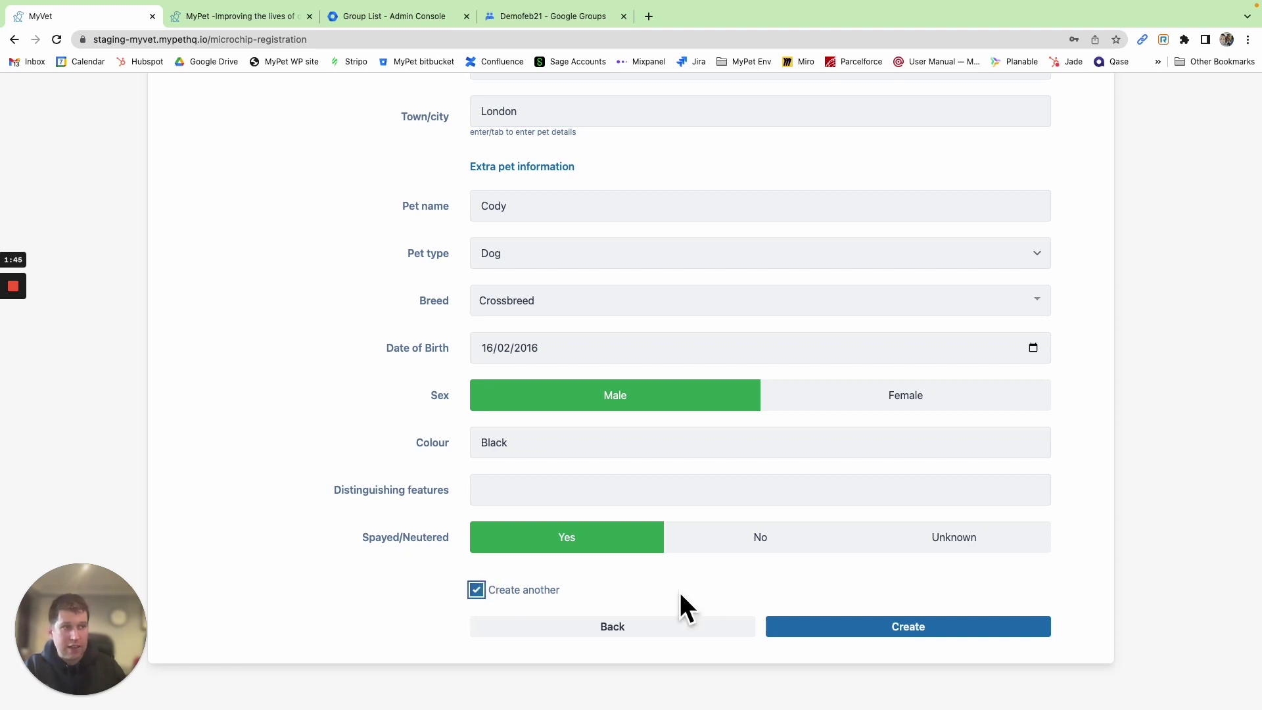
# Register the microchip with Cody's details
pyautogui.click(870, 629)
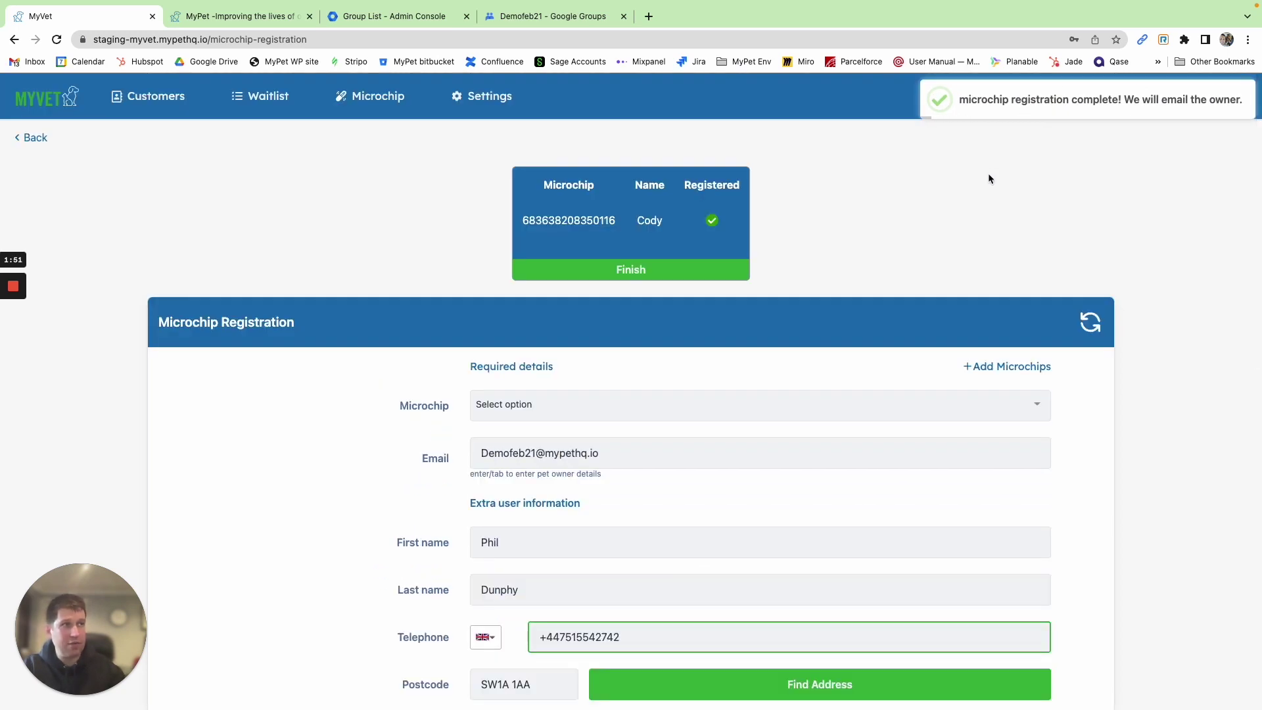
pyautogui.scroll(-5, 550, 513)
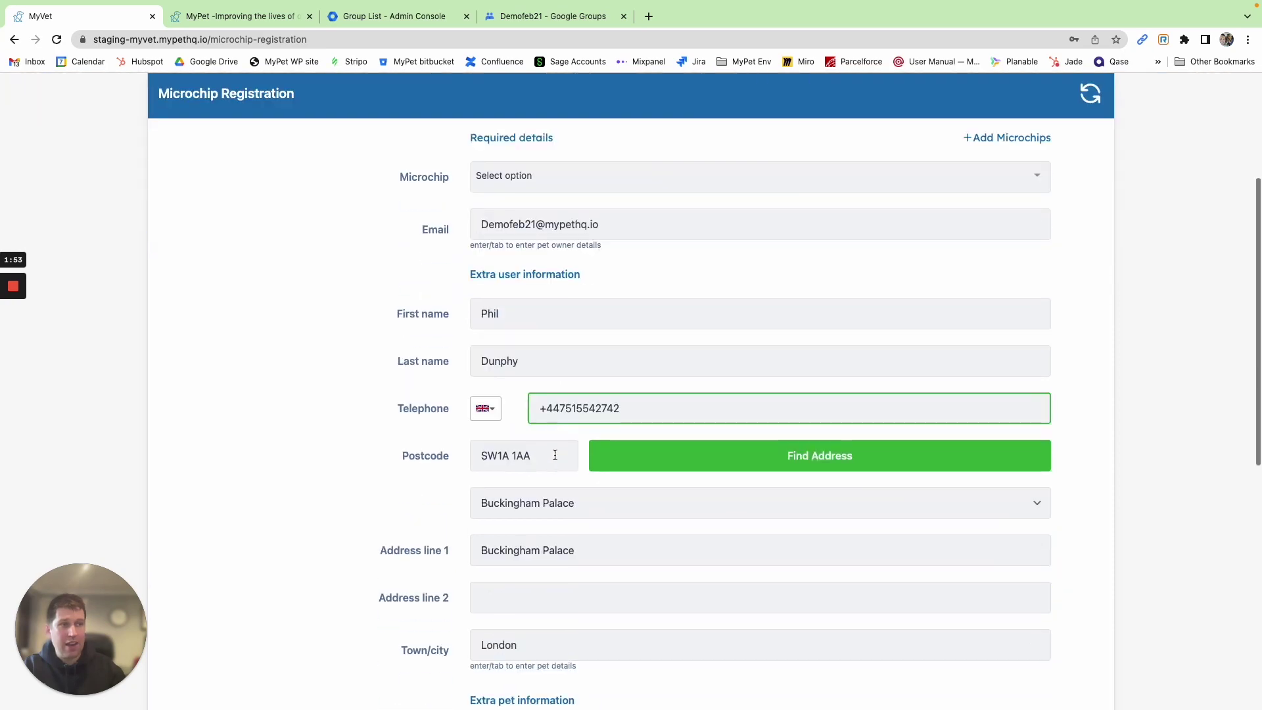
pyautogui.scroll(-7, 476, 494)
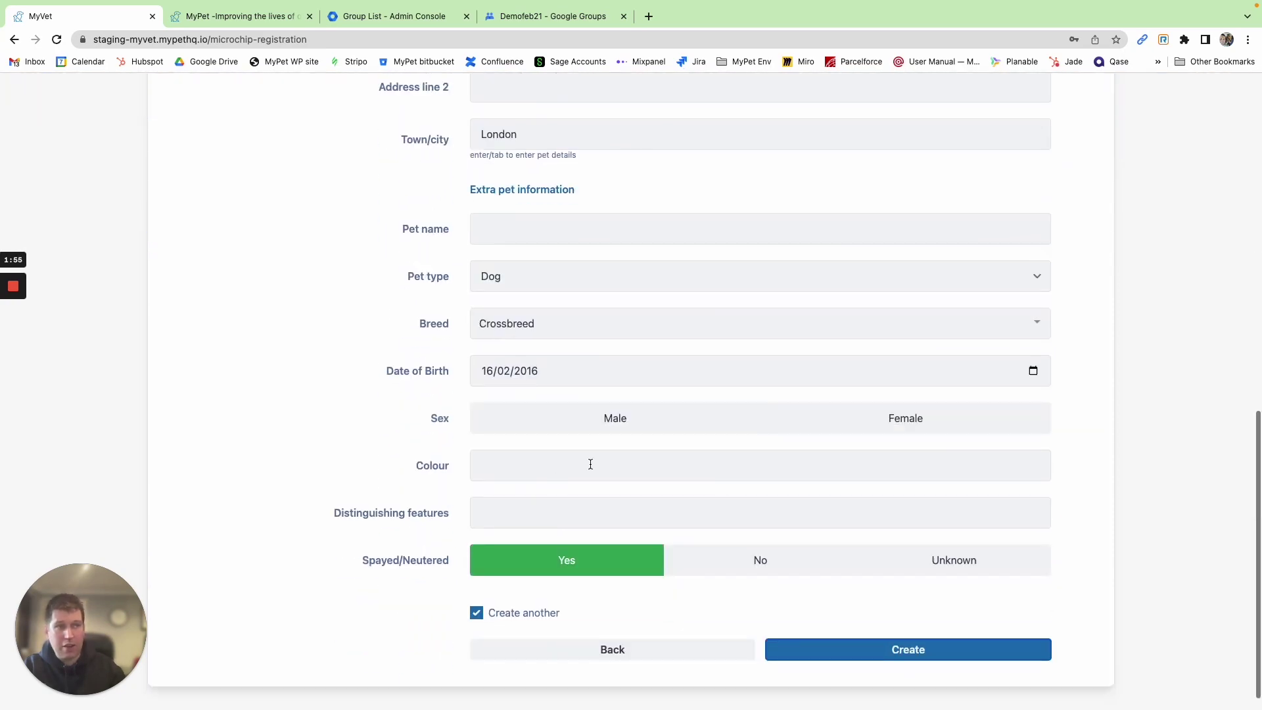
pyautogui.scroll(11, 468, 489)
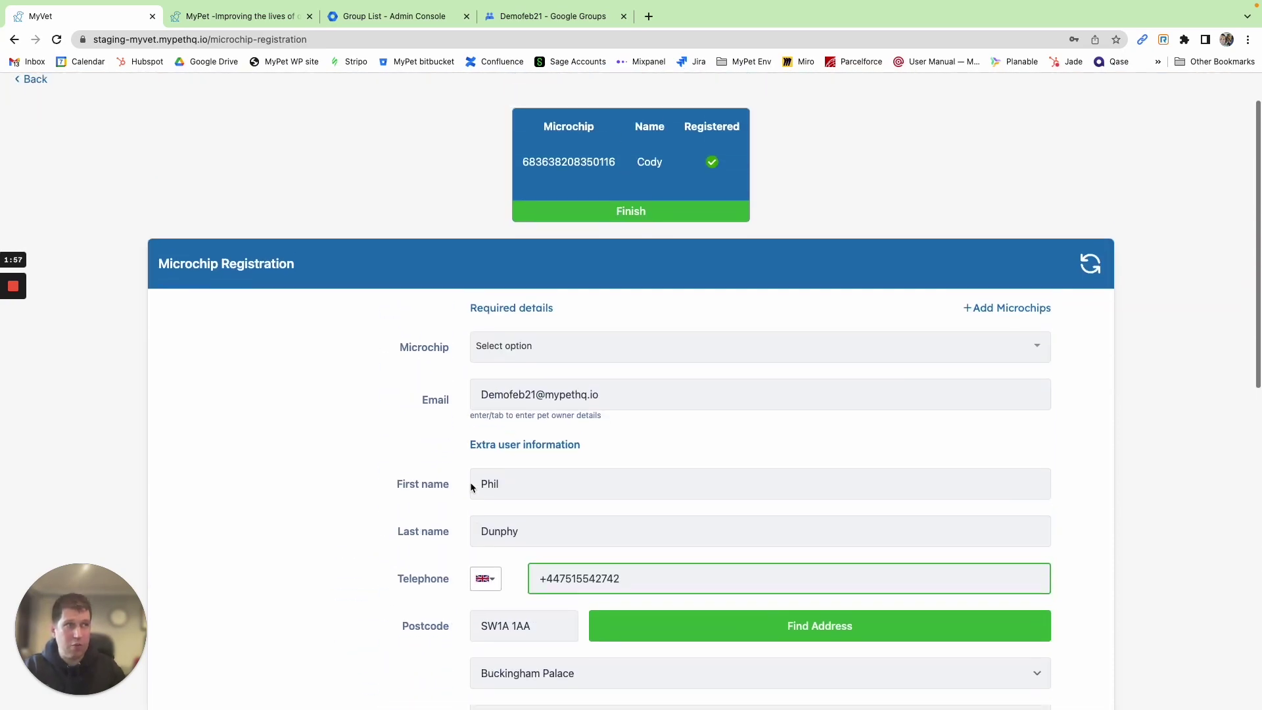
pyautogui.click(506, 353)
pyautogui.write('0815')
pyautogui.press('BackSpace')
pyautogui.press('BackSpace')
pyautogui.press('BackSpace')
pyautogui.press('BackSpace')
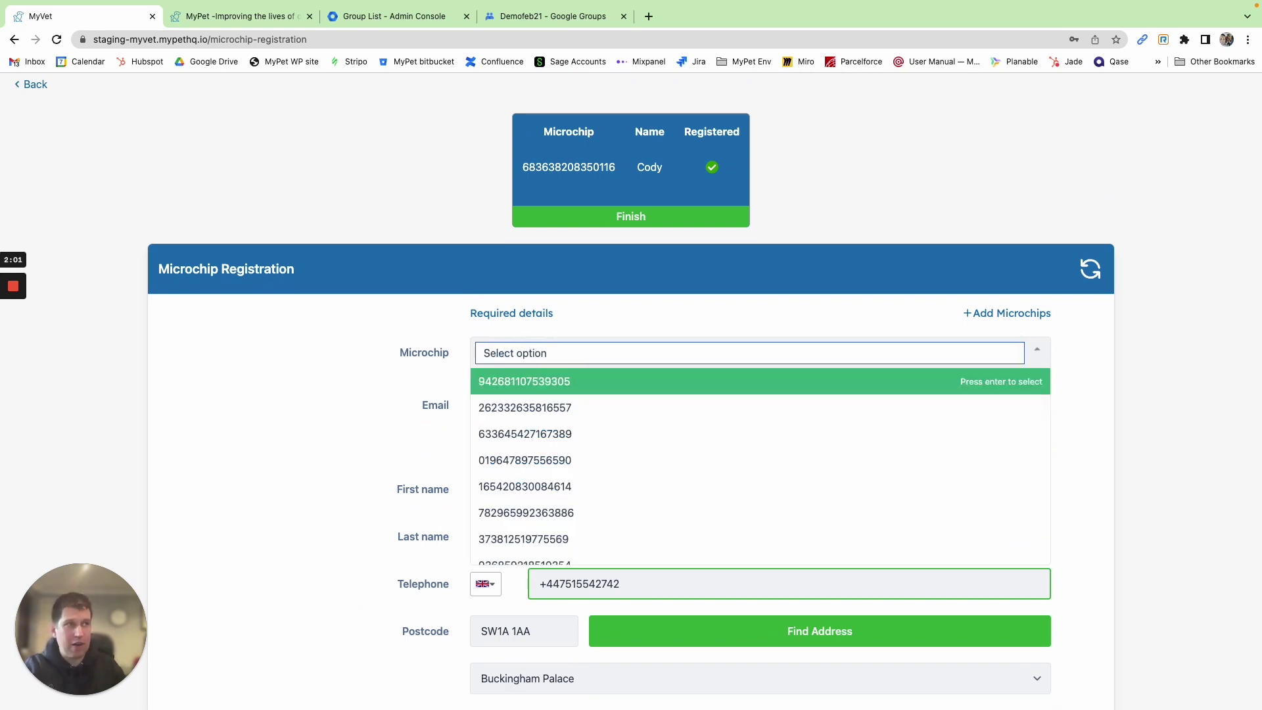
pyautogui.write('6')
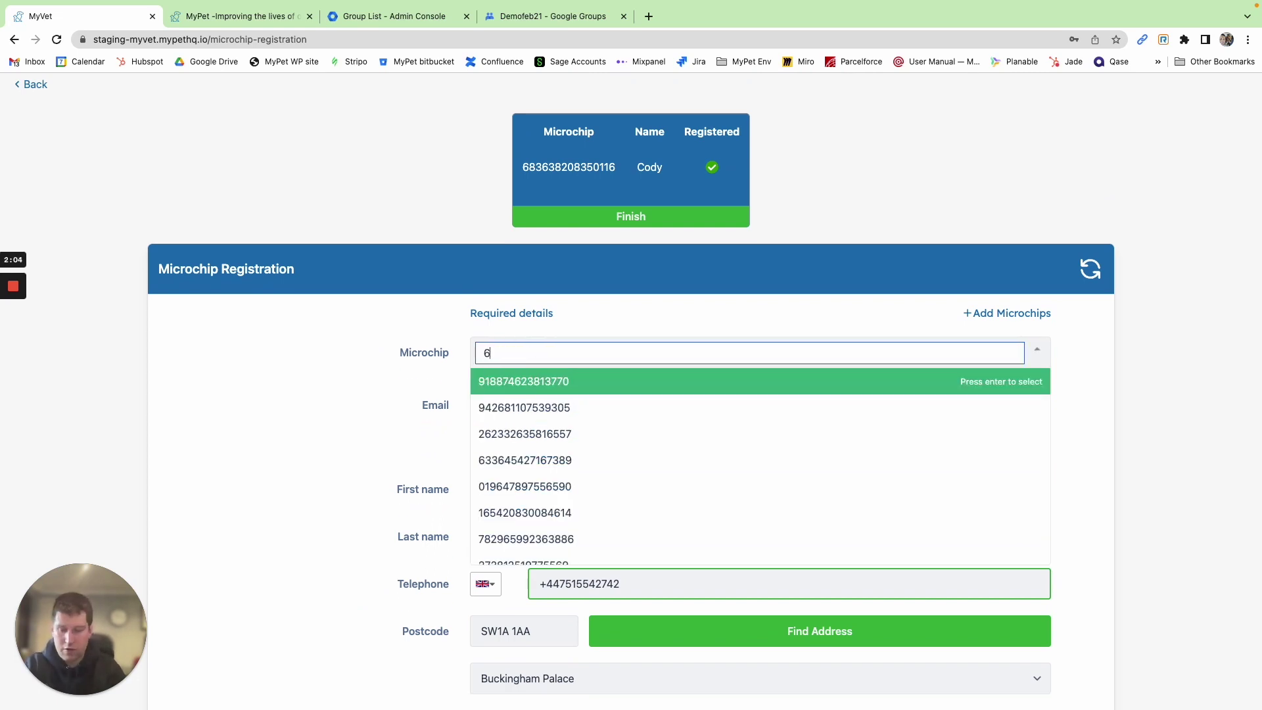
pyautogui.write('590')
pyautogui.press('Return')
pyautogui.scroll(-5, 515, 424)
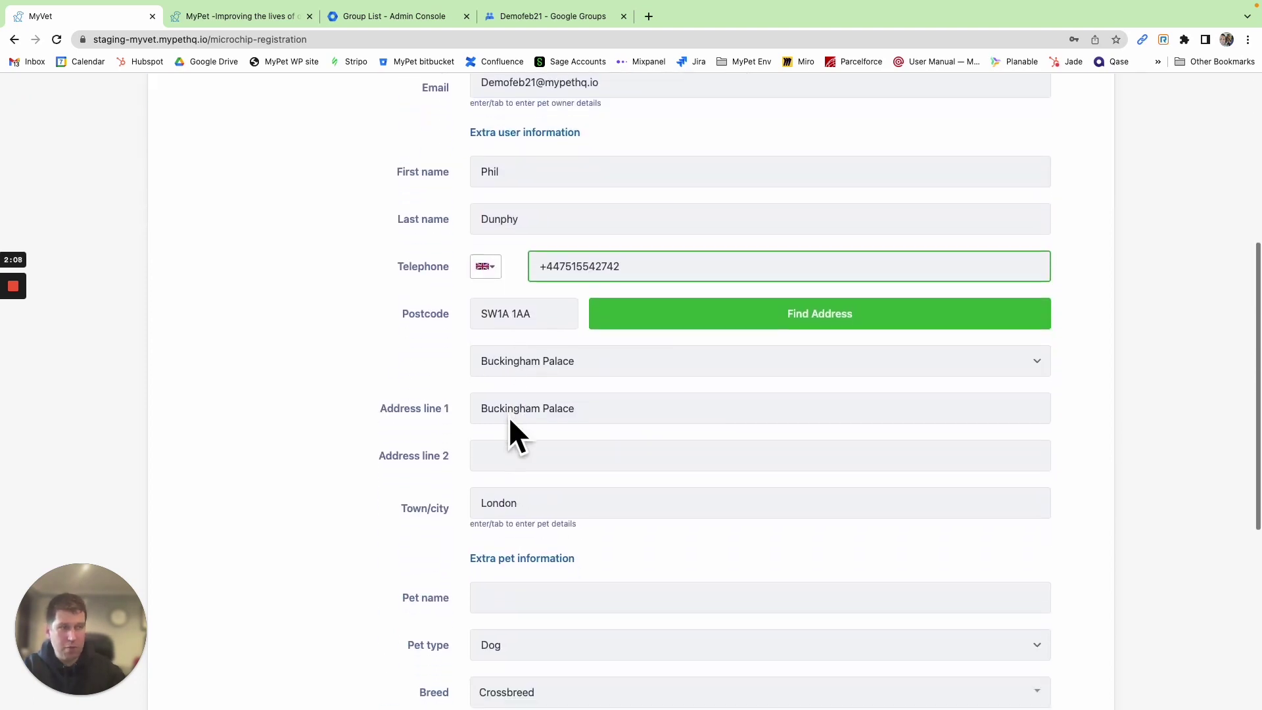
pyautogui.scroll(-3, 510, 421)
# Name the second pet Rollie, set sex to Male and colour to Ginger
pyautogui.click(500, 412)
pyautogui.write('Ro')
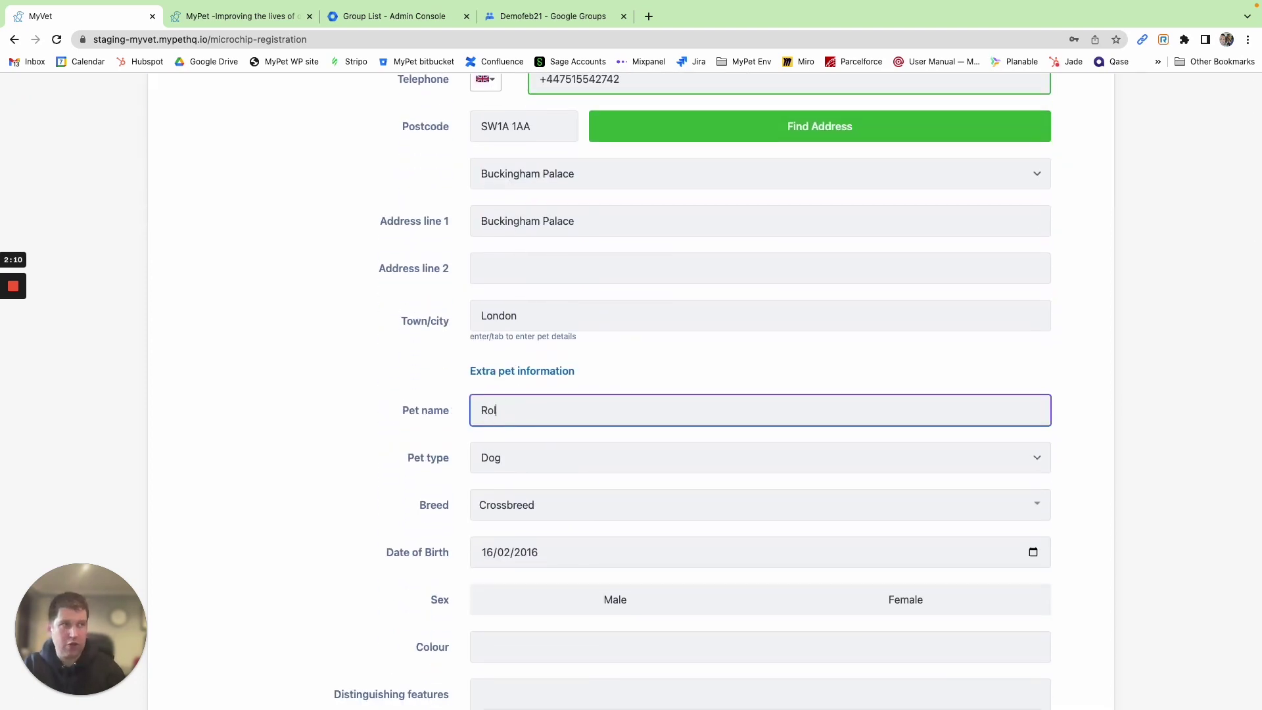
pyautogui.write('llie')
pyautogui.scroll(-2, 609, 563)
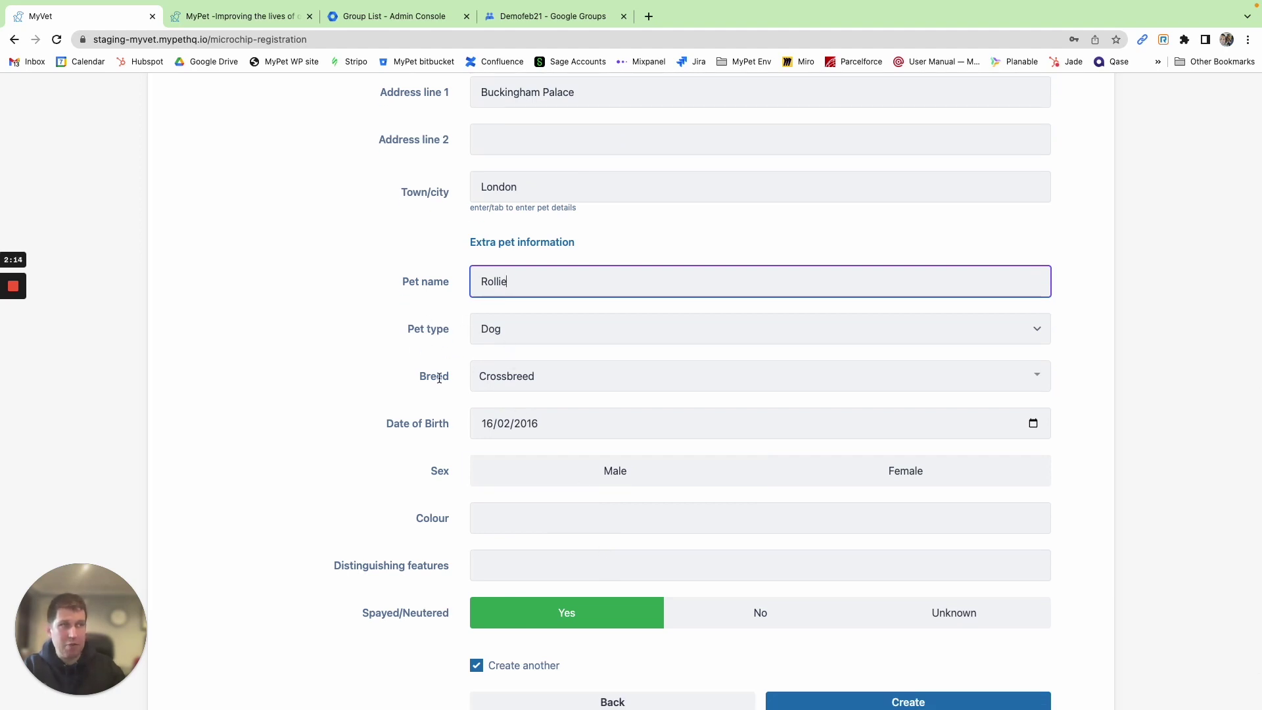
pyautogui.scroll(-1, 532, 486)
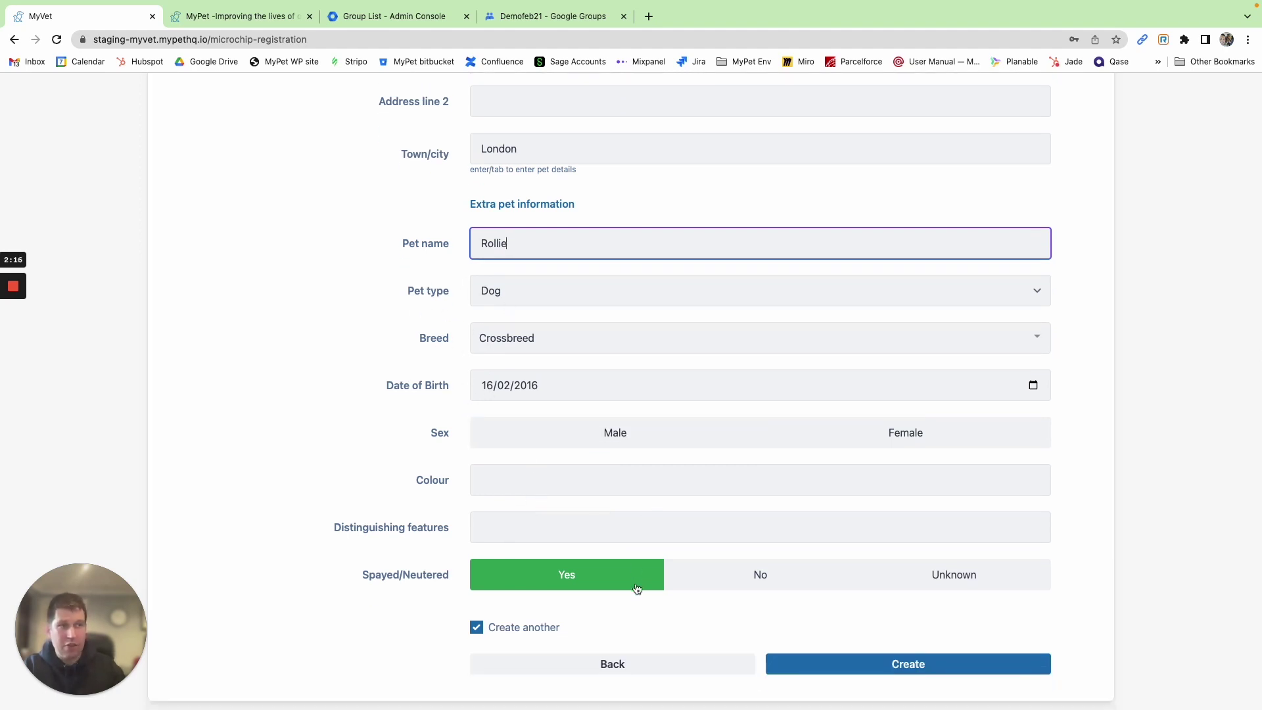
pyautogui.click(570, 444)
pyautogui.click(658, 437)
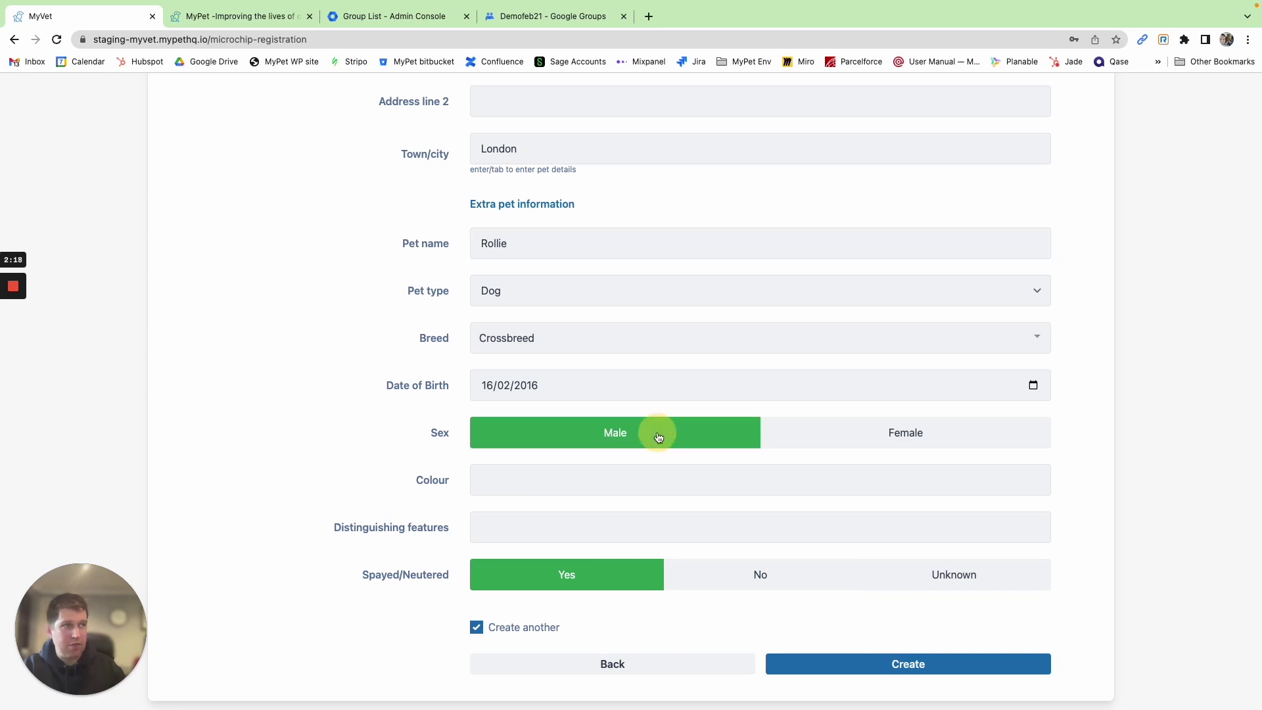
pyautogui.click(492, 481)
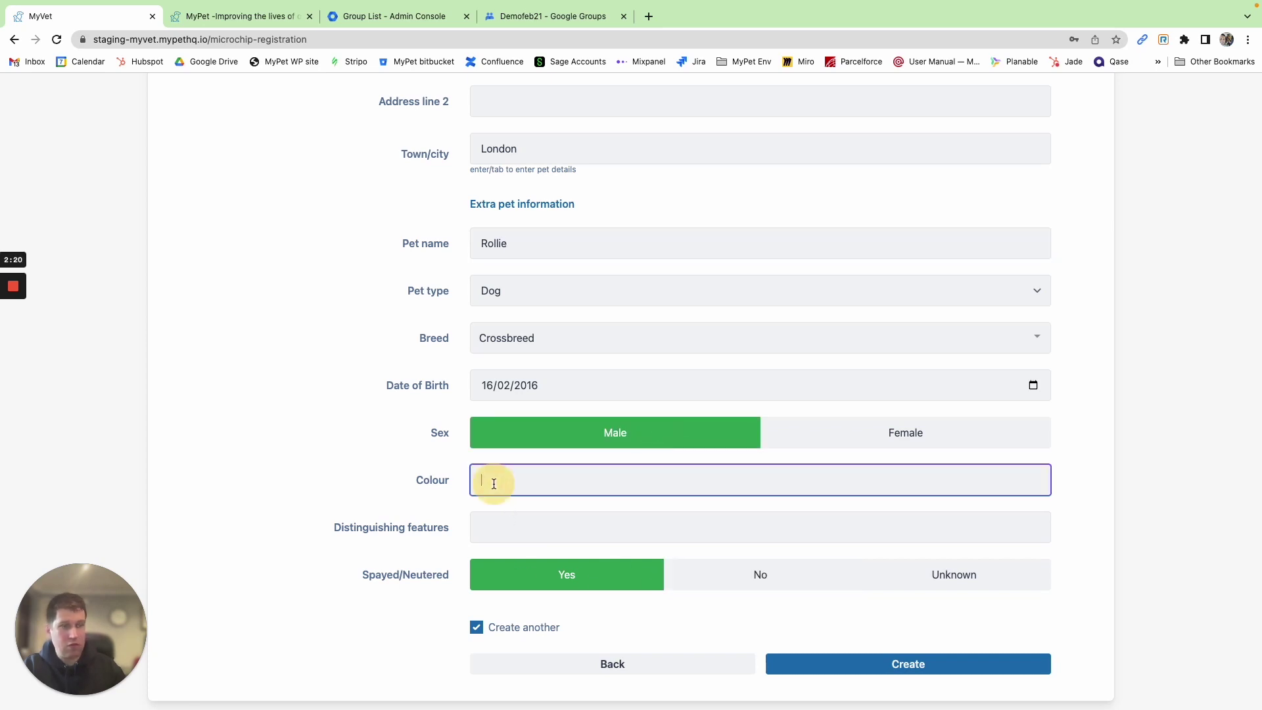
pyautogui.write('Ginger')
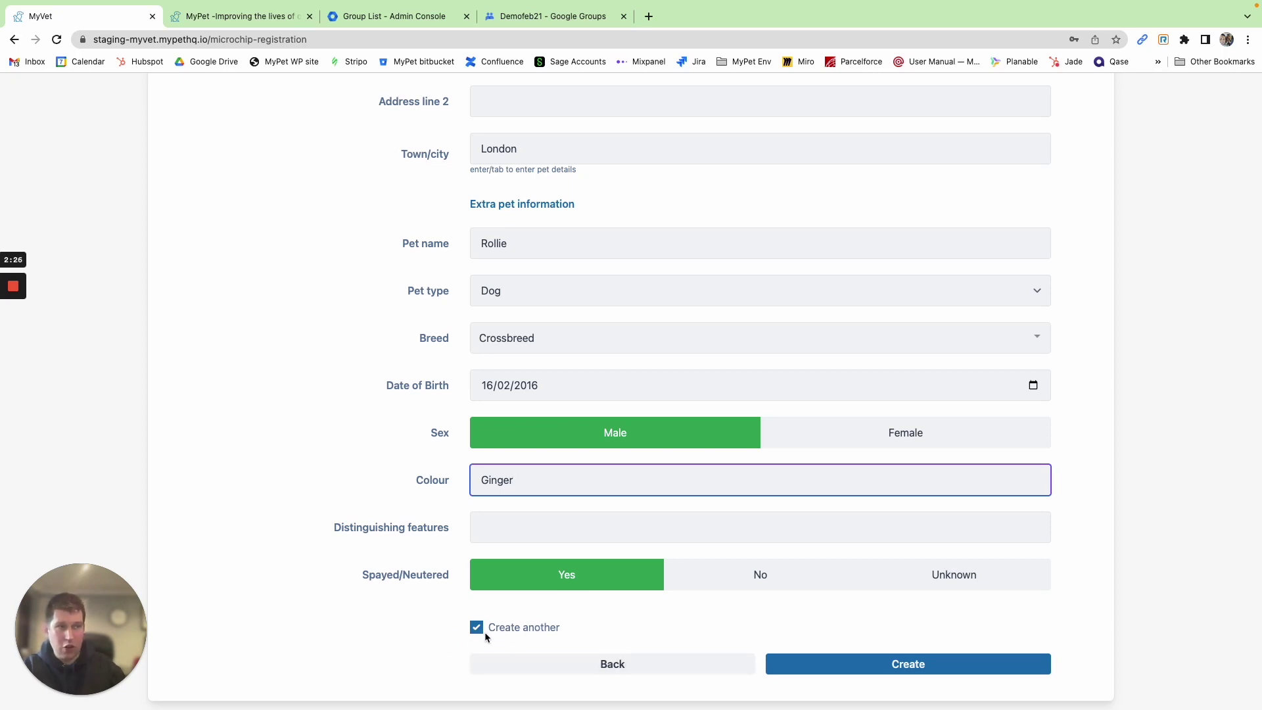
pyautogui.press('Return')
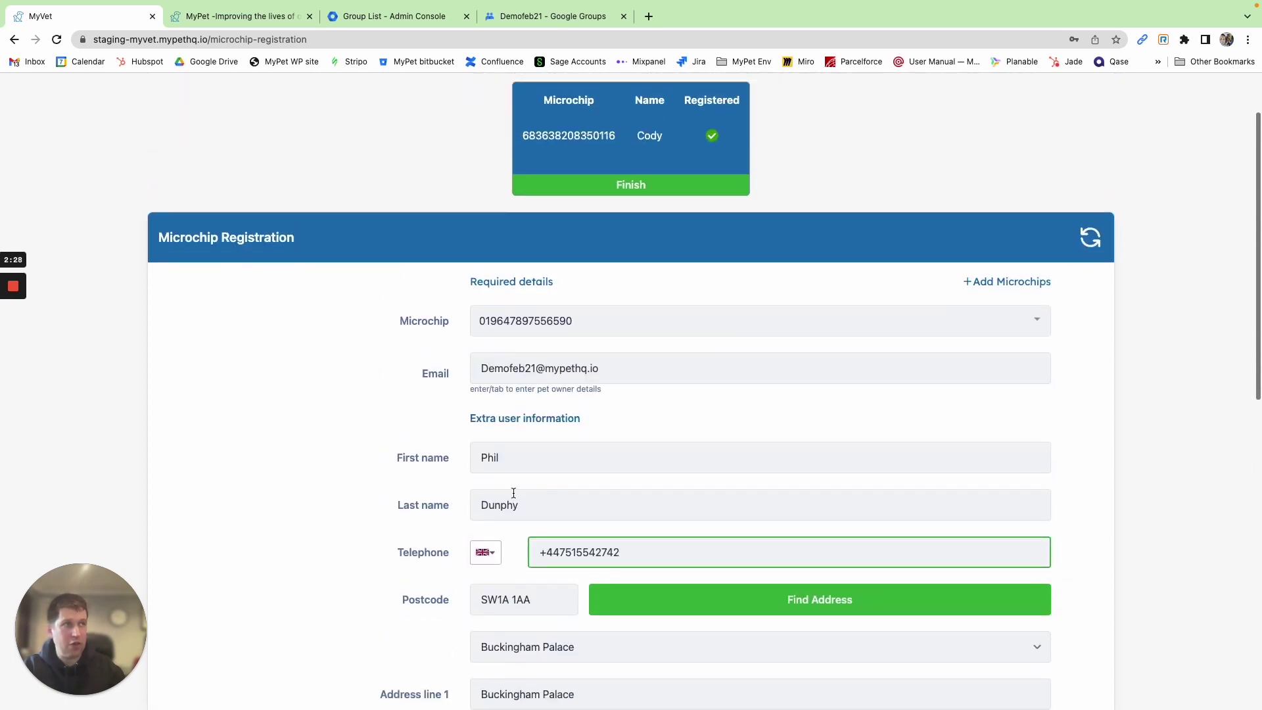
pyautogui.doubleClick(540, 178)
pyautogui.rightClick(543, 179)
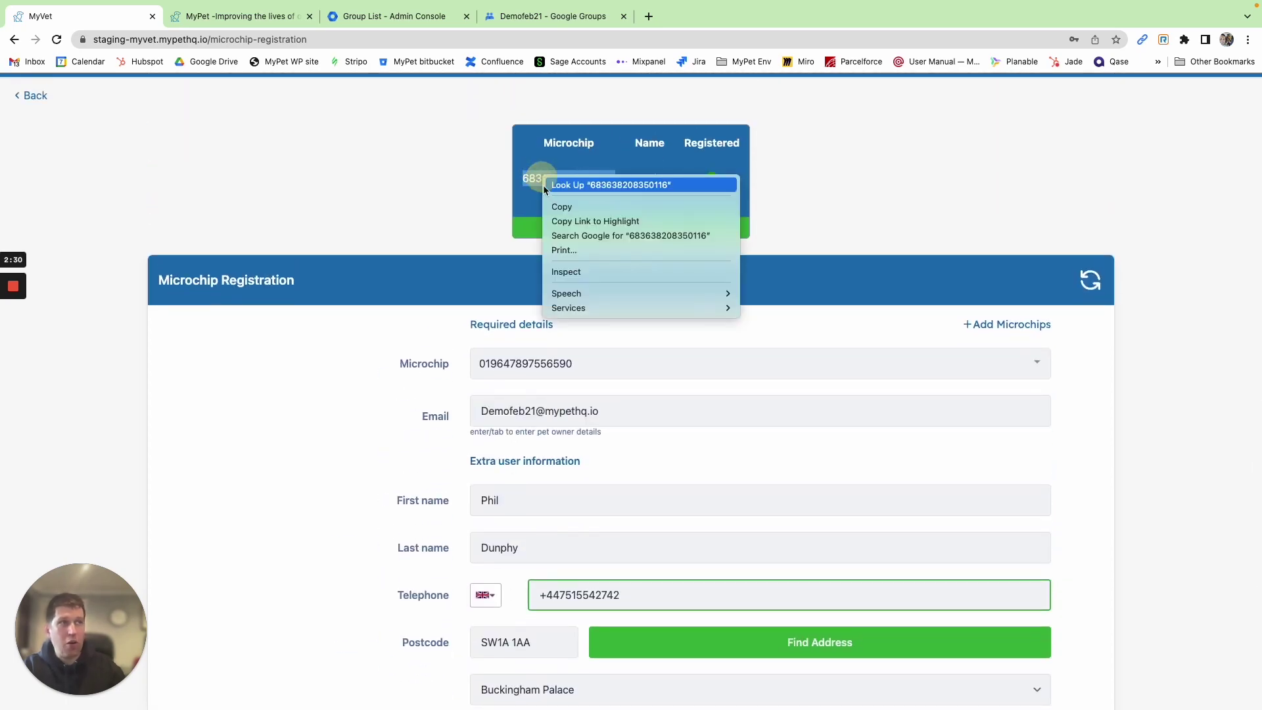
pyautogui.click(562, 206)
# Register Rollie's microchip and finish the batch, leaving a blank form
pyautogui.scroll(-10, 595, 401)
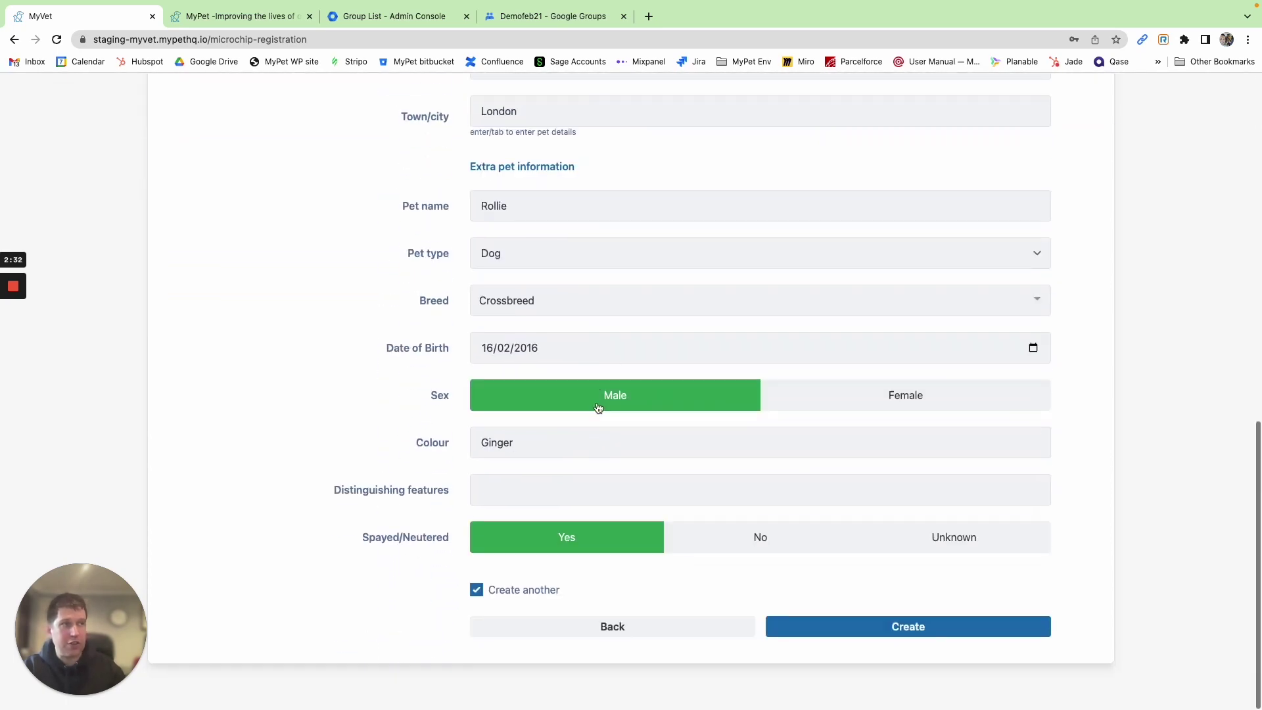
pyautogui.click(840, 626)
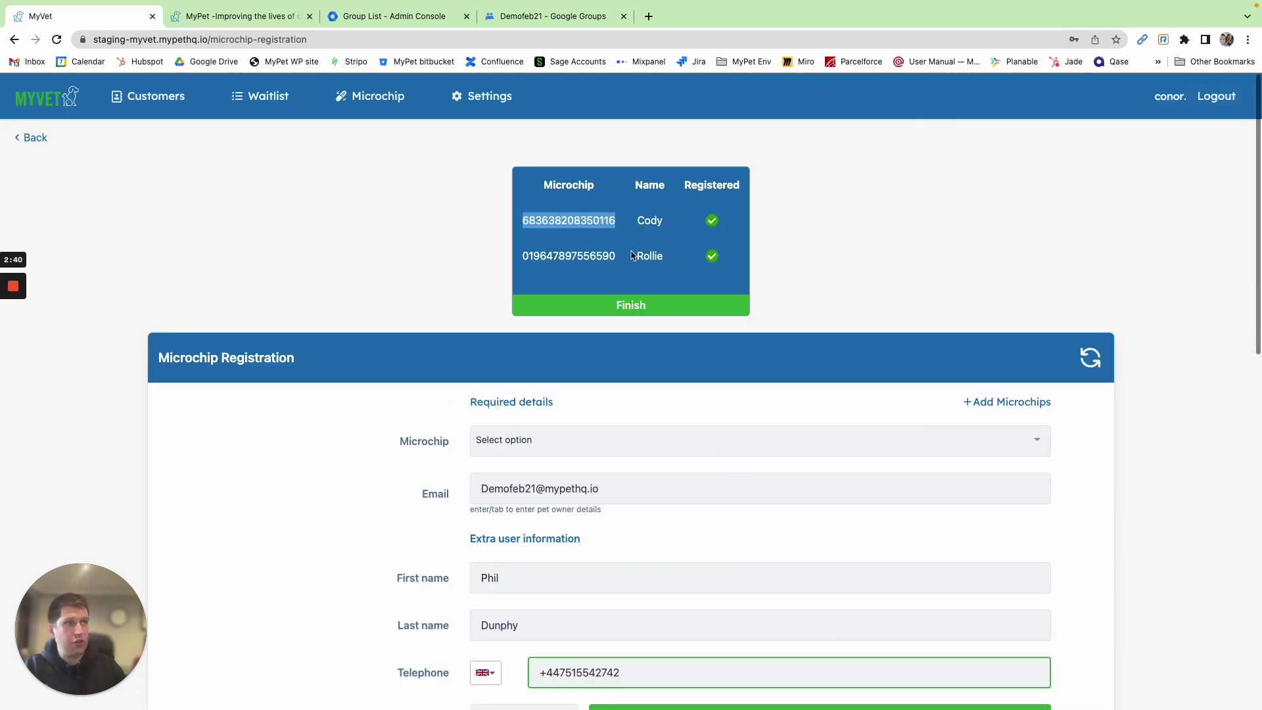
pyautogui.click(603, 309)
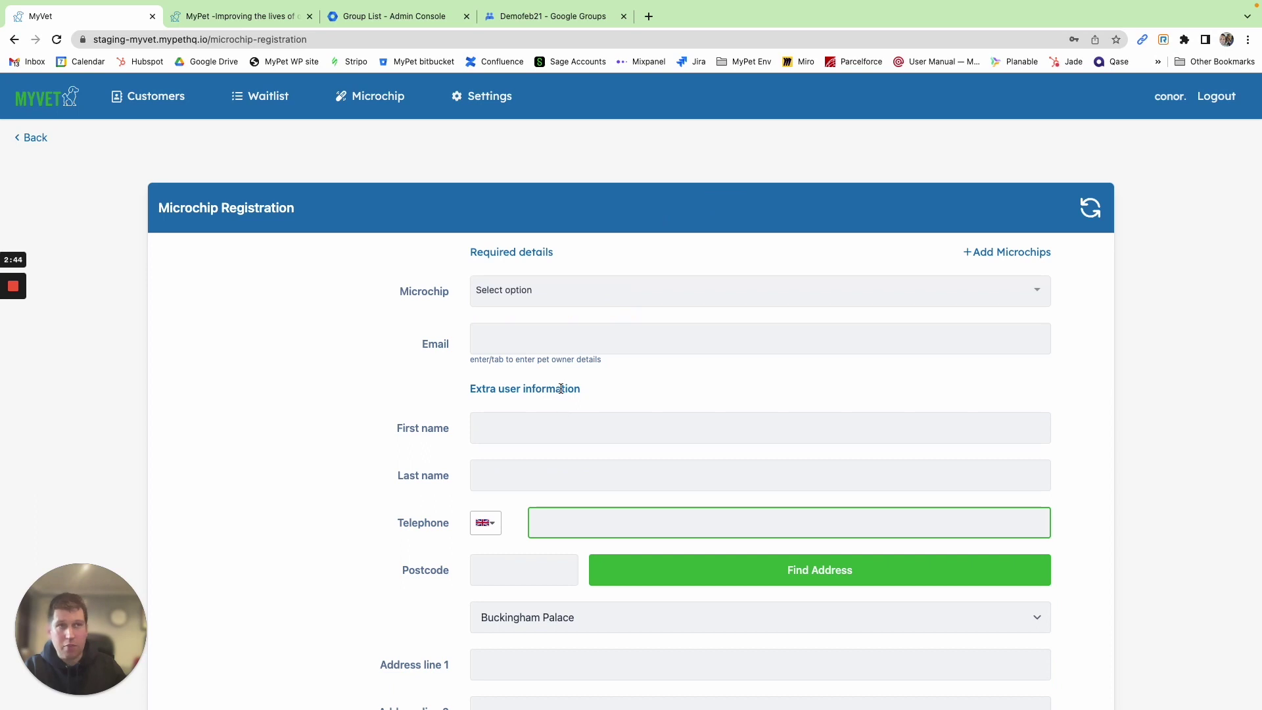
pyautogui.moveTo(397, 99)
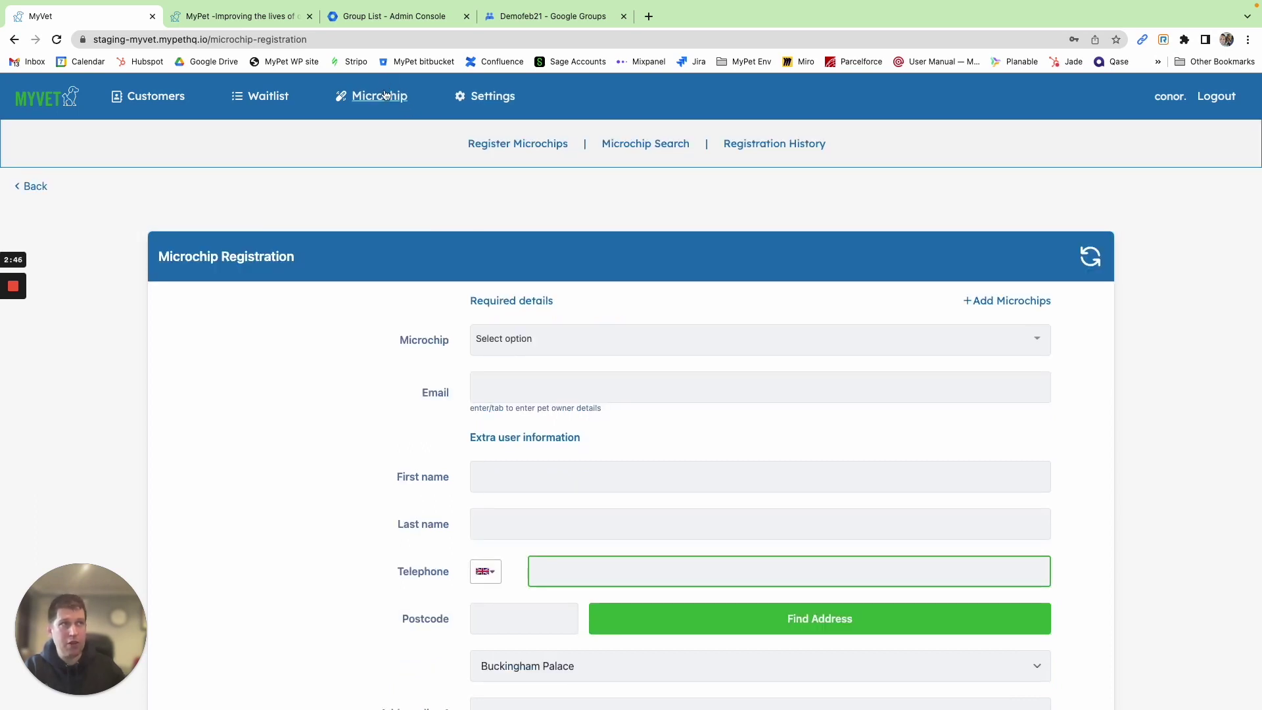
pyautogui.click(651, 146)
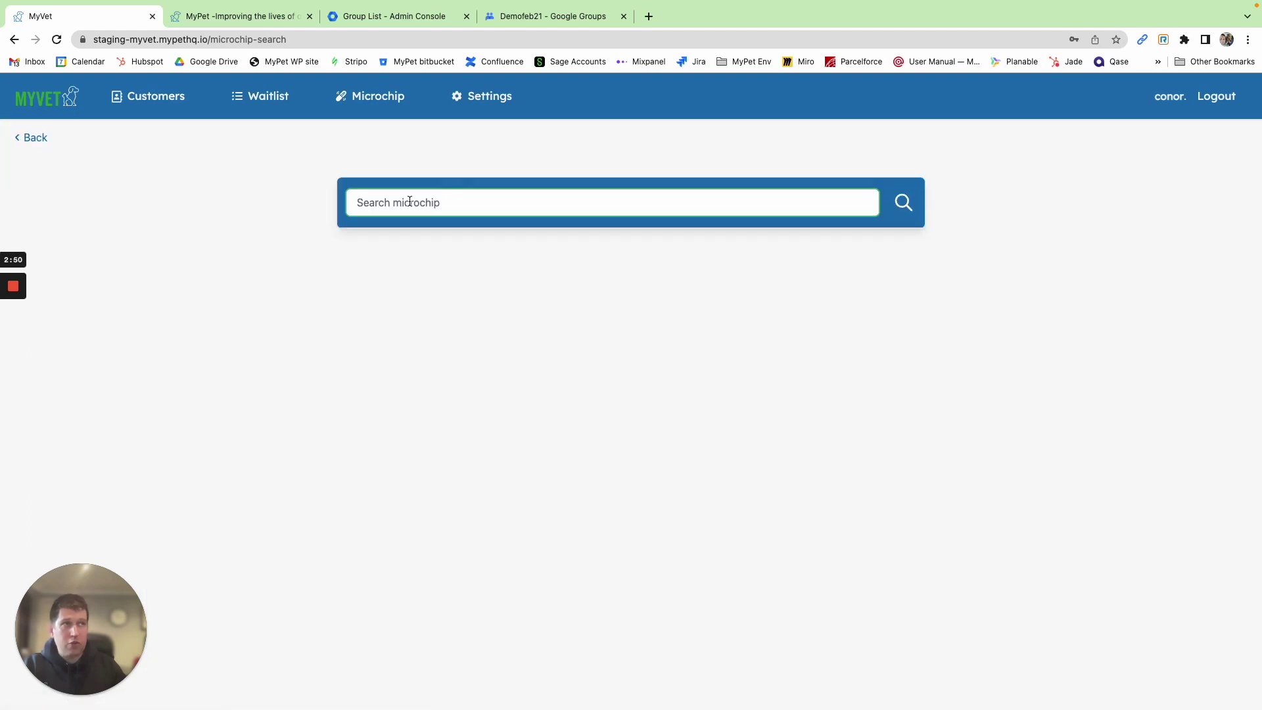
pyautogui.press('super+v')
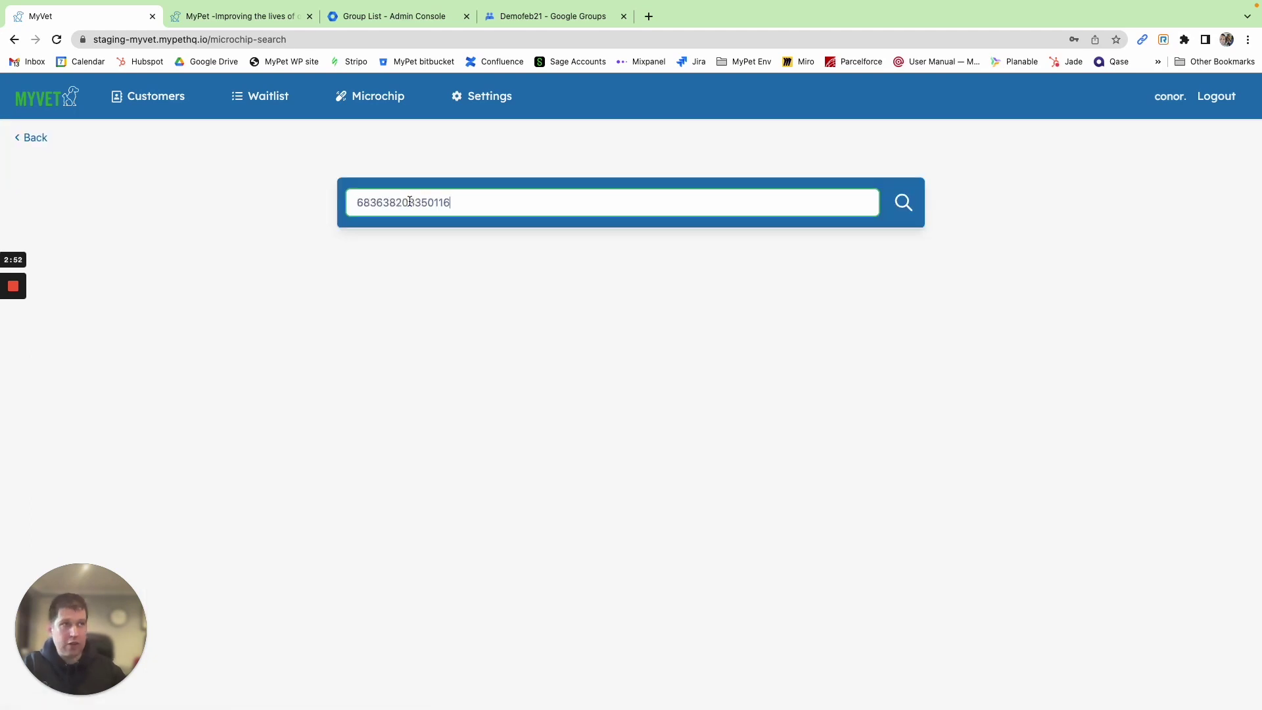
pyautogui.click(905, 204)
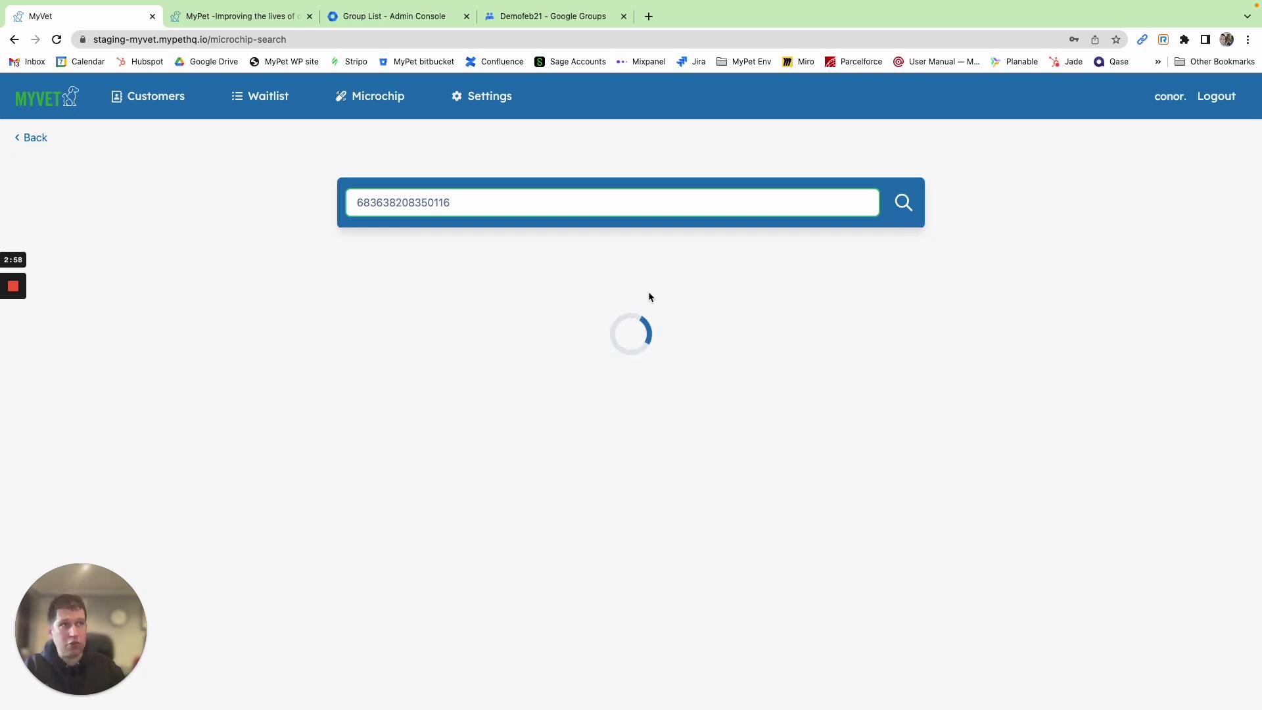
pyautogui.scroll(-1, 560, 386)
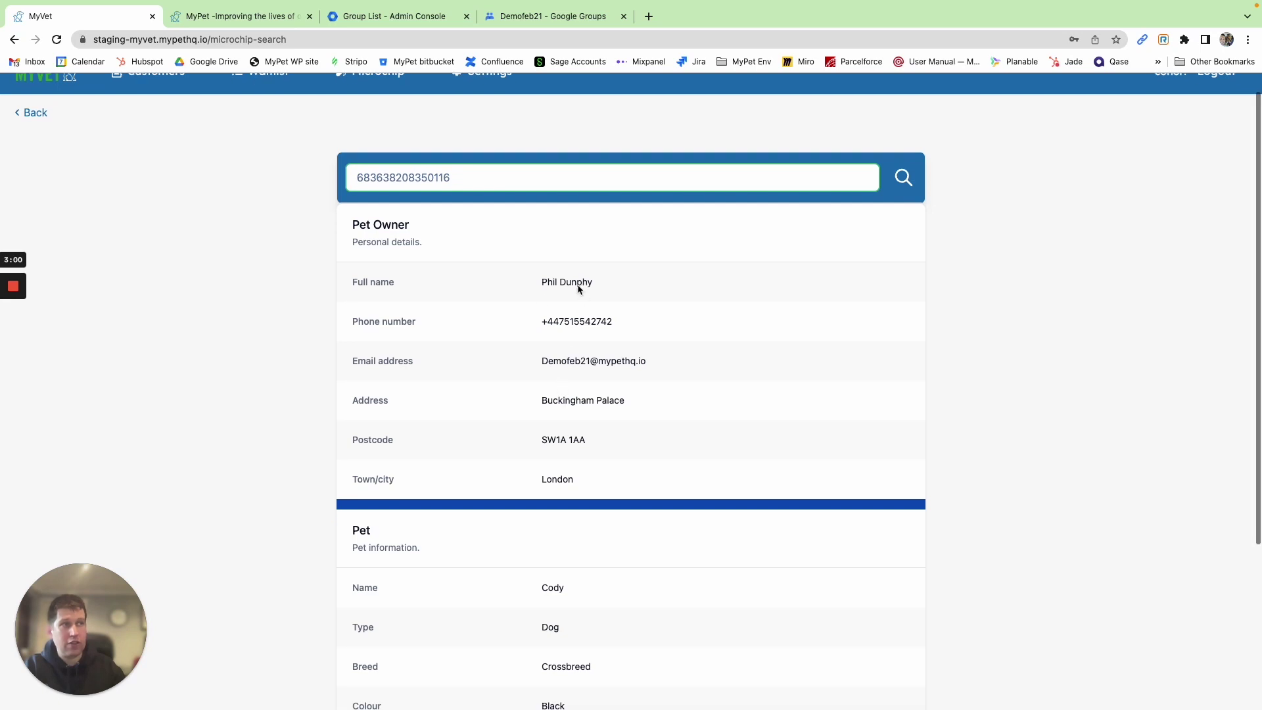
pyautogui.scroll(-6, 436, 415)
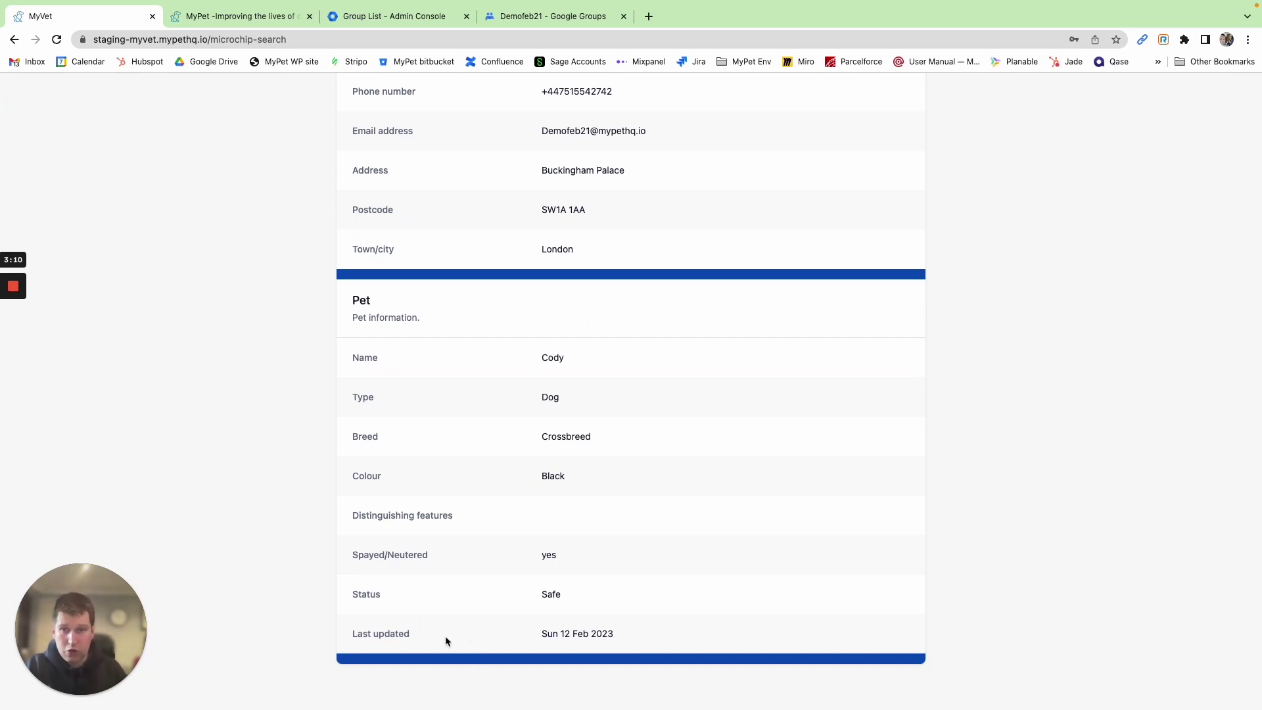
pyautogui.scroll(5, 408, 439)
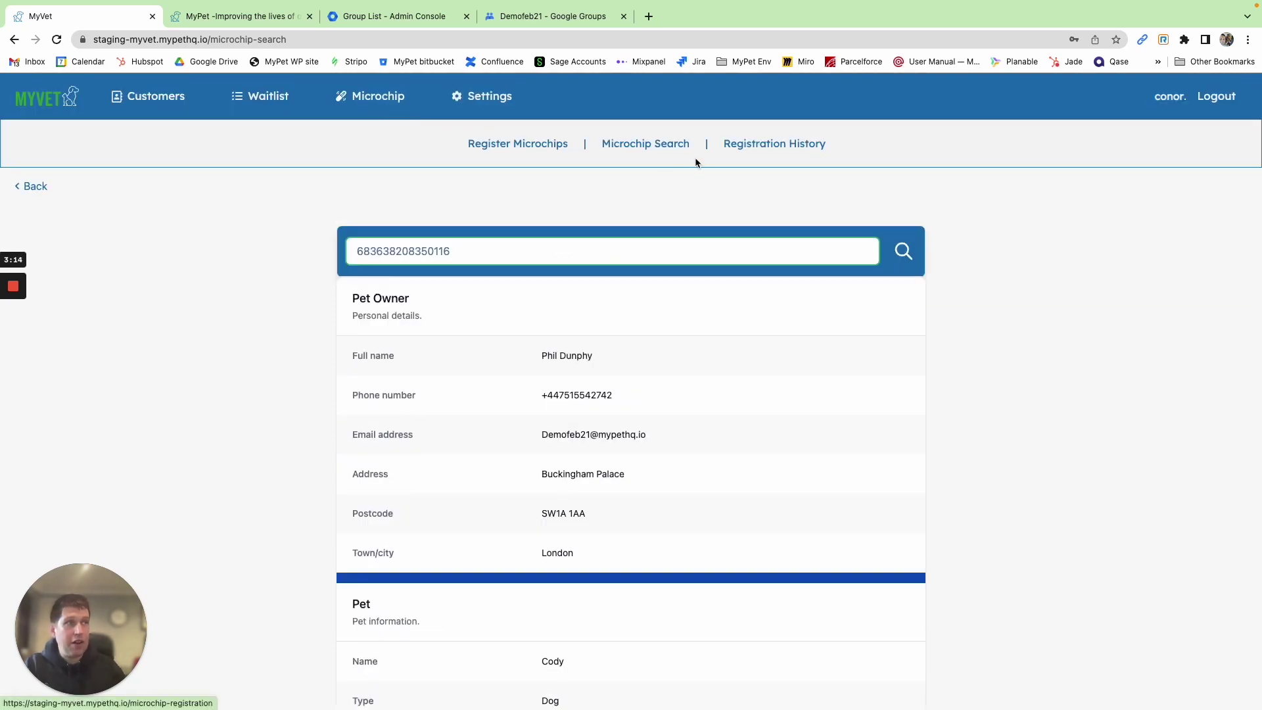
# Review the registration history: both chips emailed and delivered, owner not yet confirmed
pyautogui.click(788, 146)
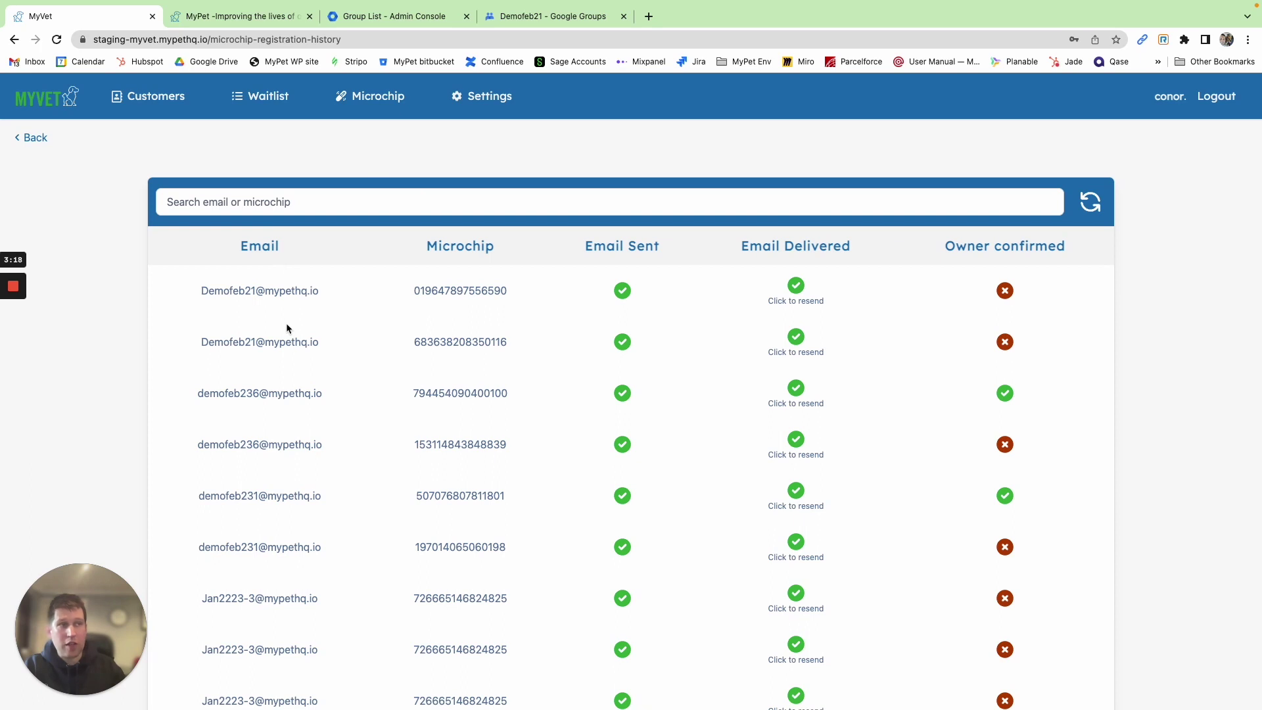
pyautogui.scroll(-3, 281, 400)
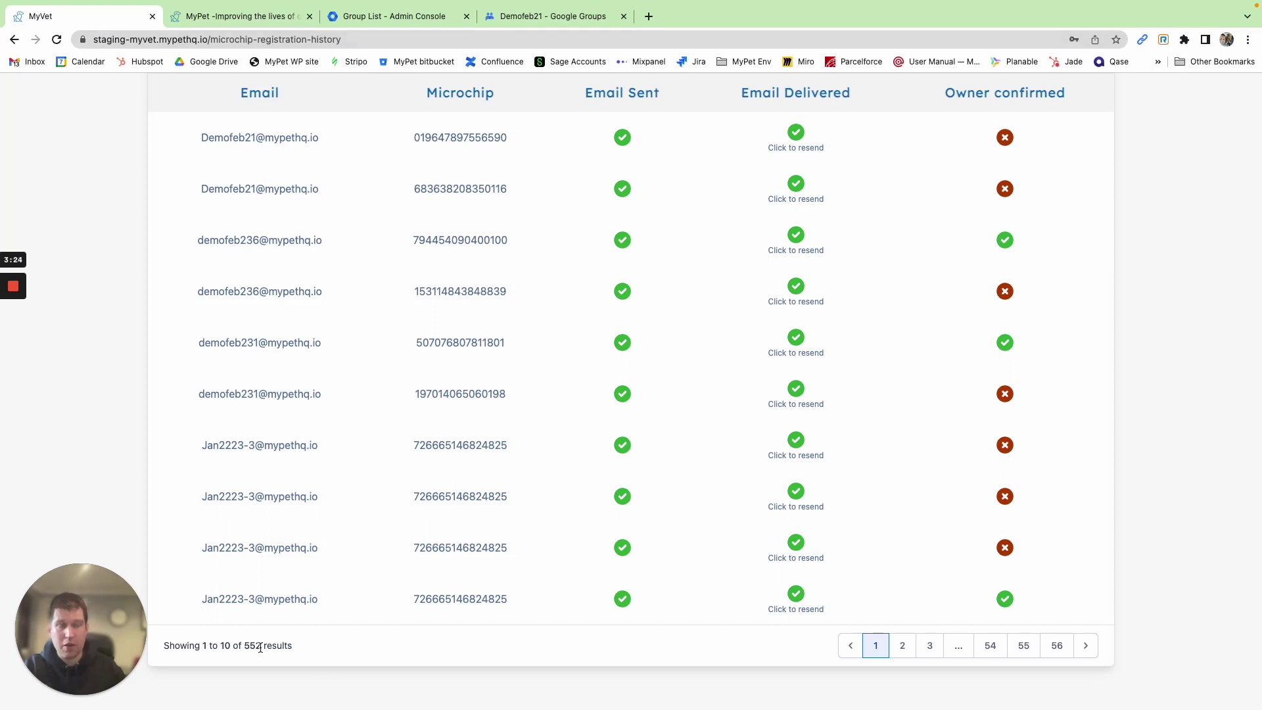
pyautogui.scroll(1, 296, 624)
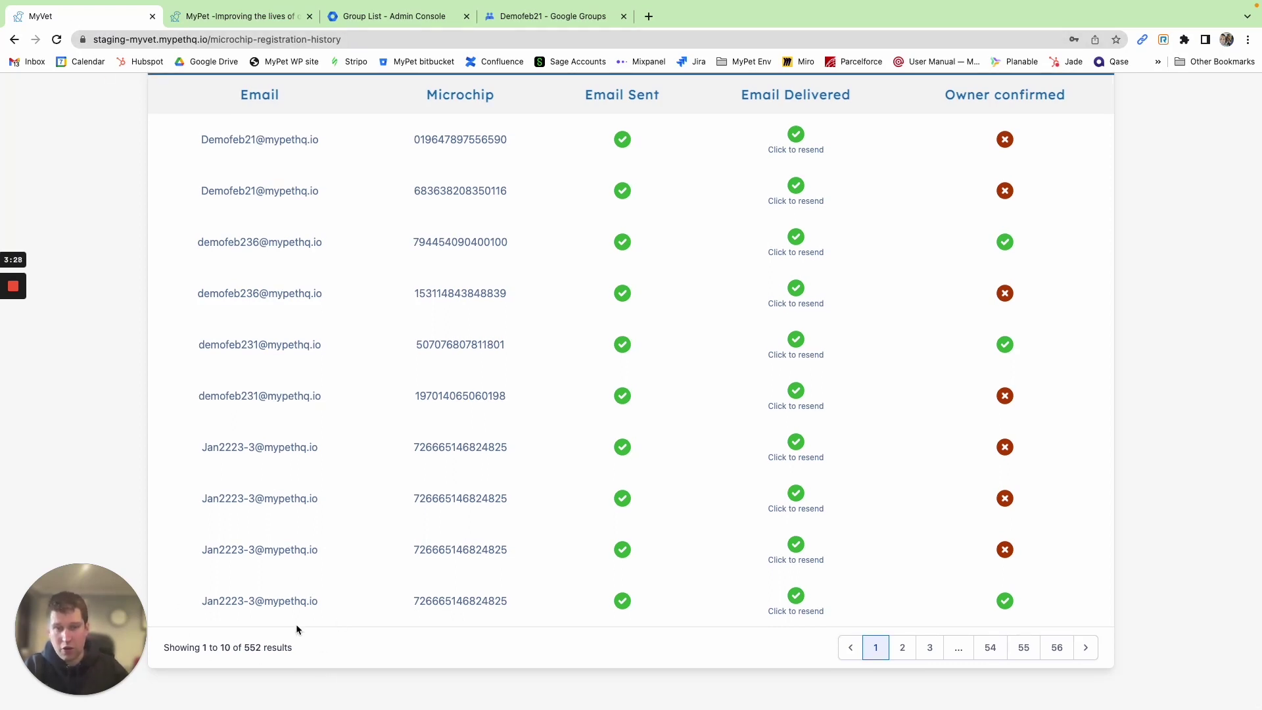
pyautogui.scroll(3, 349, 597)
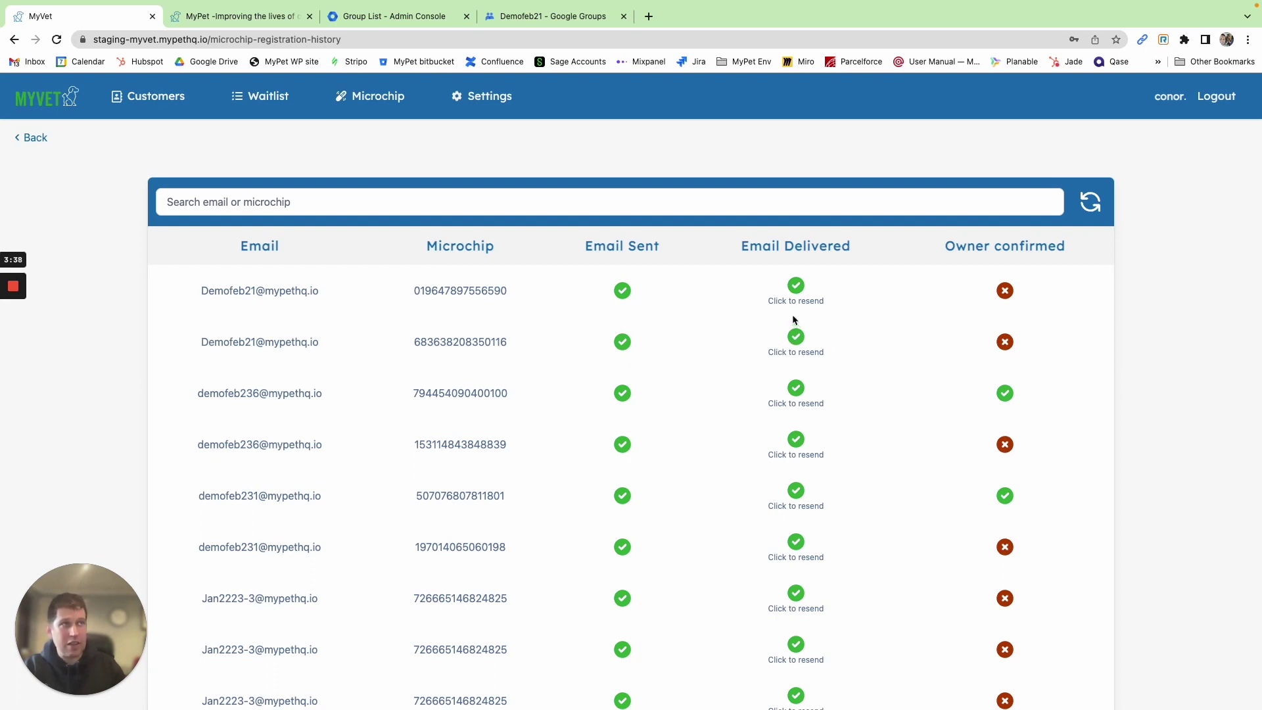
# Open the pending 'Please complete your MyPet registration' email in the Demofeb21 group
pyautogui.click(522, 20)
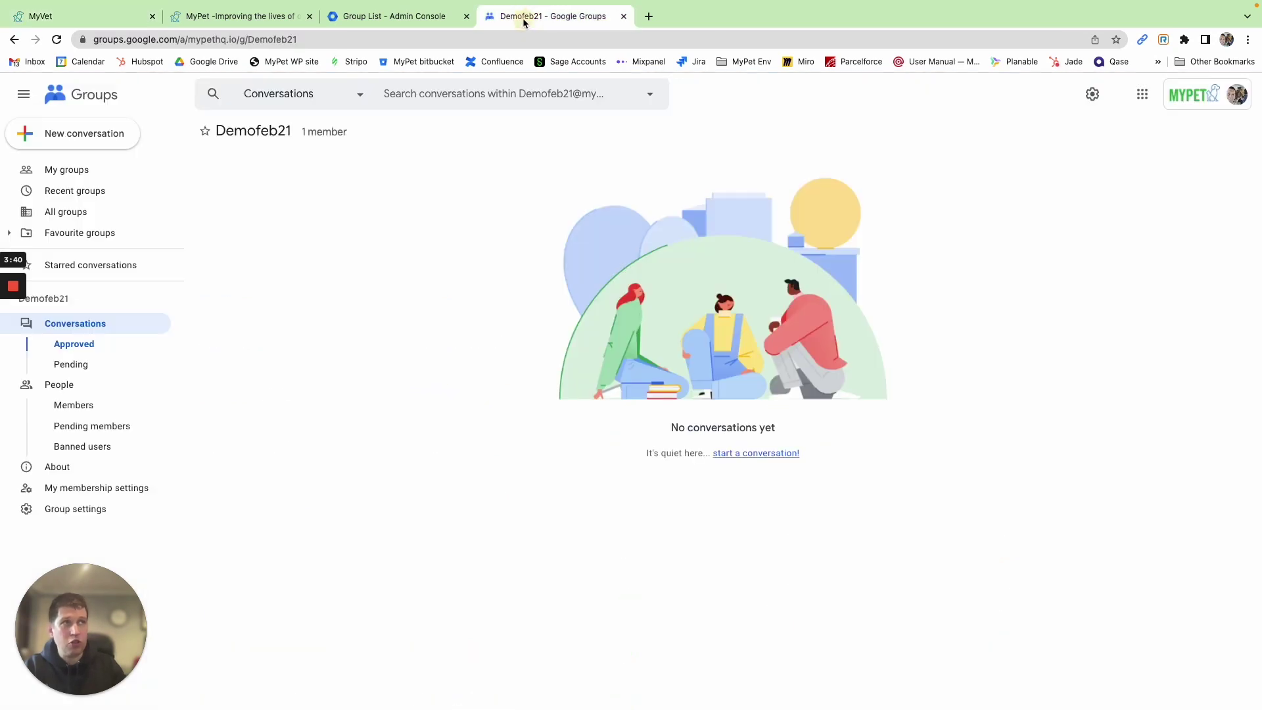
pyautogui.click(77, 367)
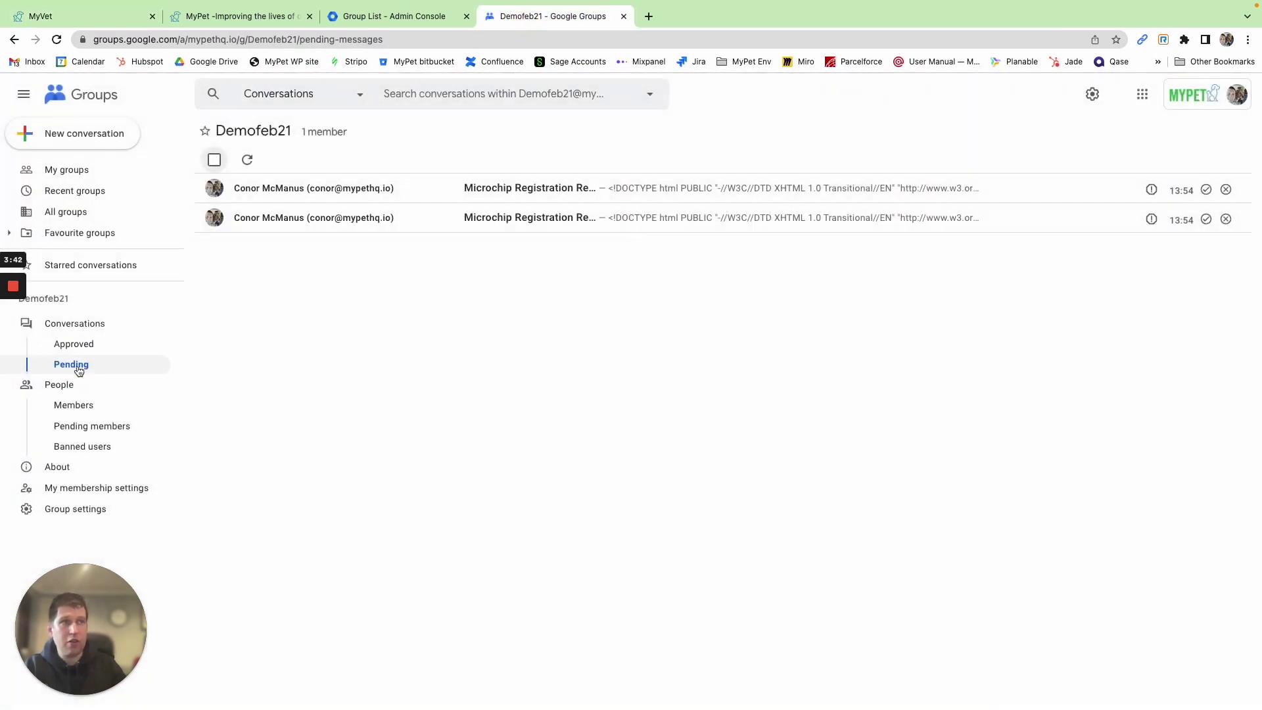
pyautogui.click(656, 222)
pyautogui.scroll(-2, 576, 309)
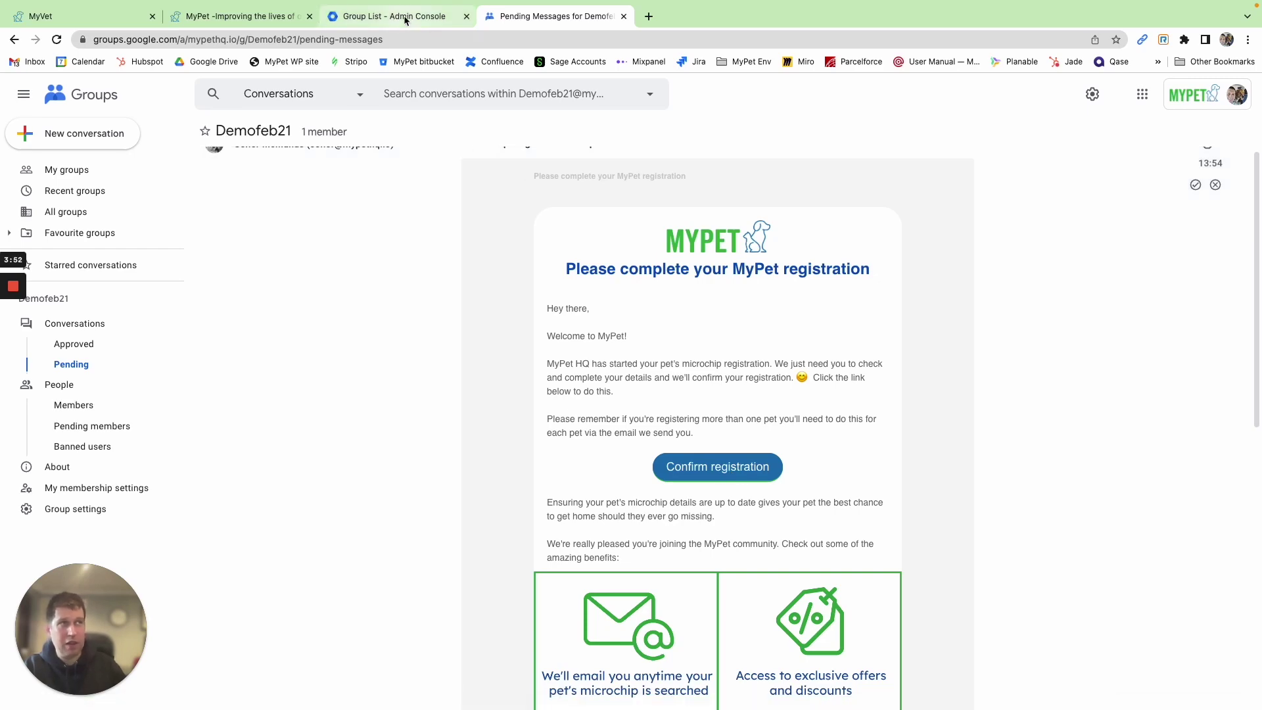
pyautogui.click(402, 17)
pyautogui.click(240, 16)
pyautogui.click(358, 16)
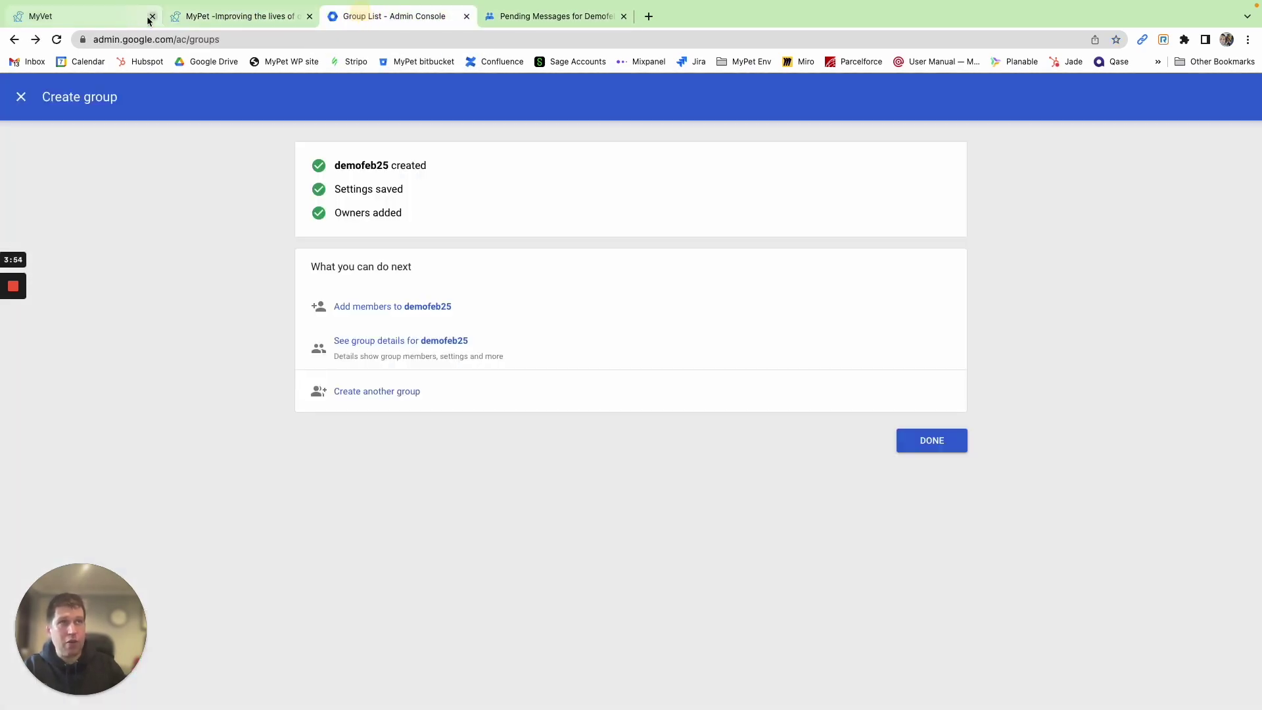
pyautogui.click(91, 18)
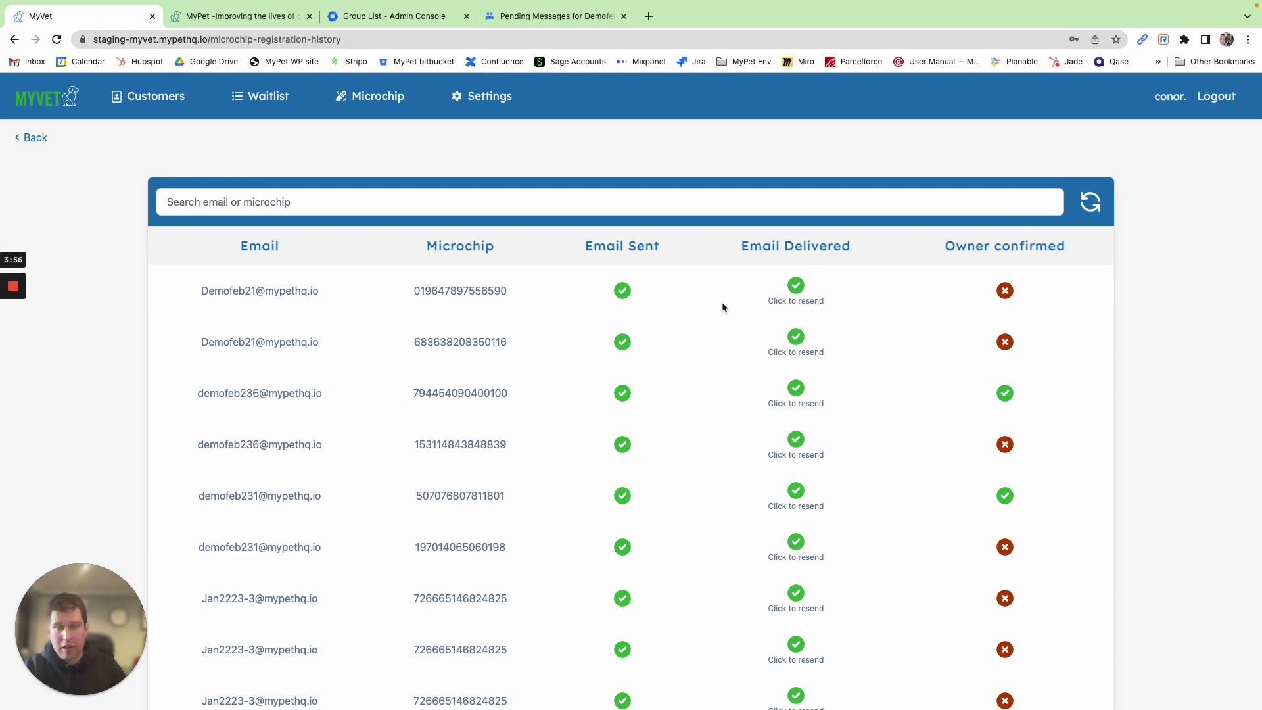
pyautogui.click(796, 297)
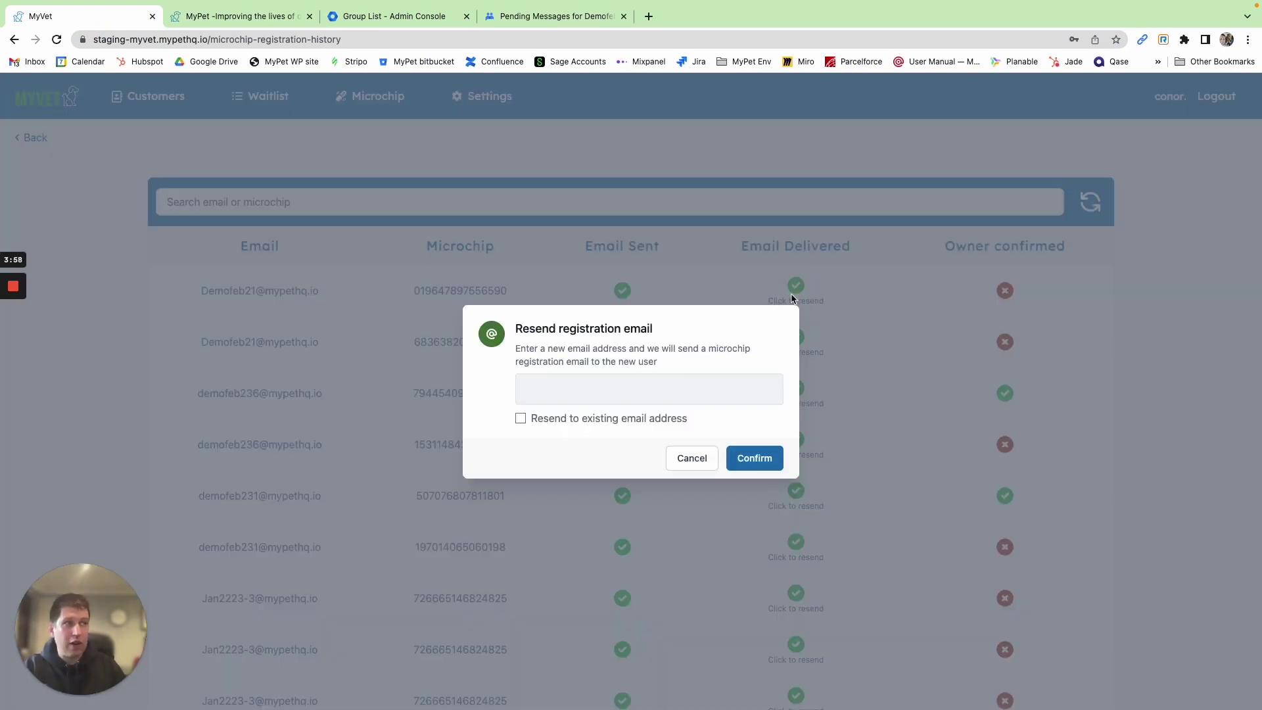
pyautogui.click(576, 416)
pyautogui.click(757, 426)
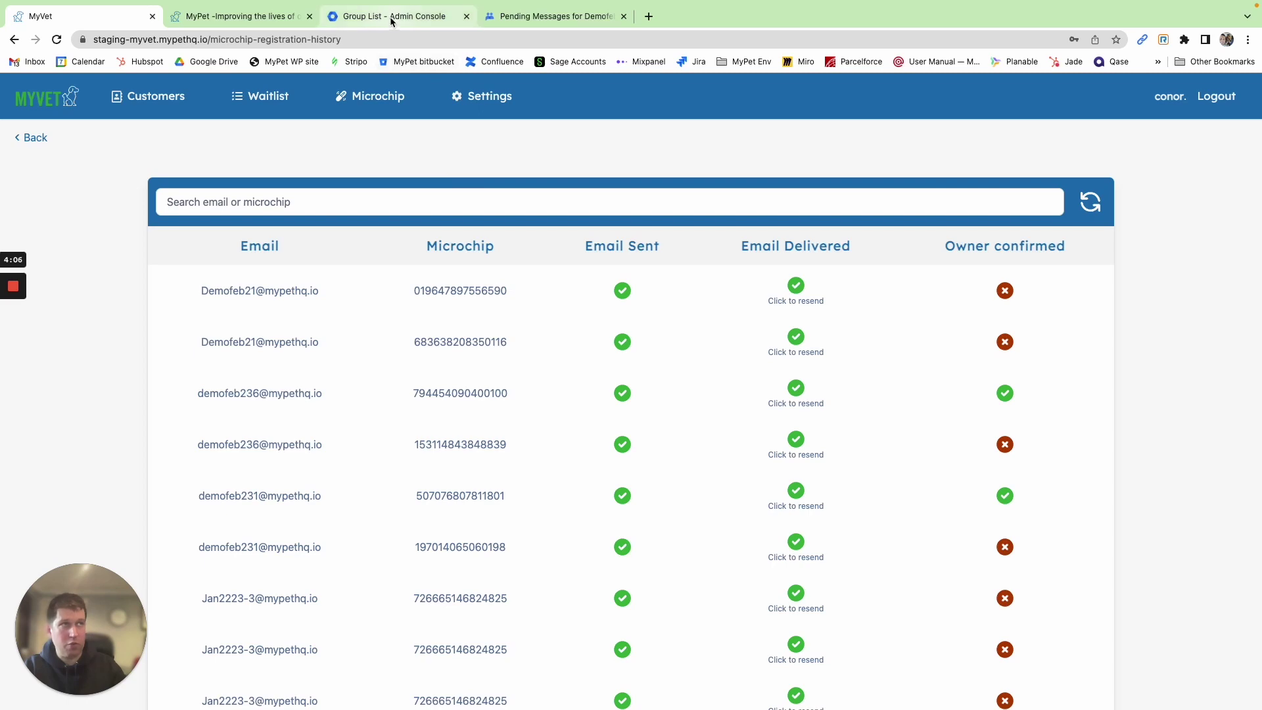
pyautogui.click(519, 16)
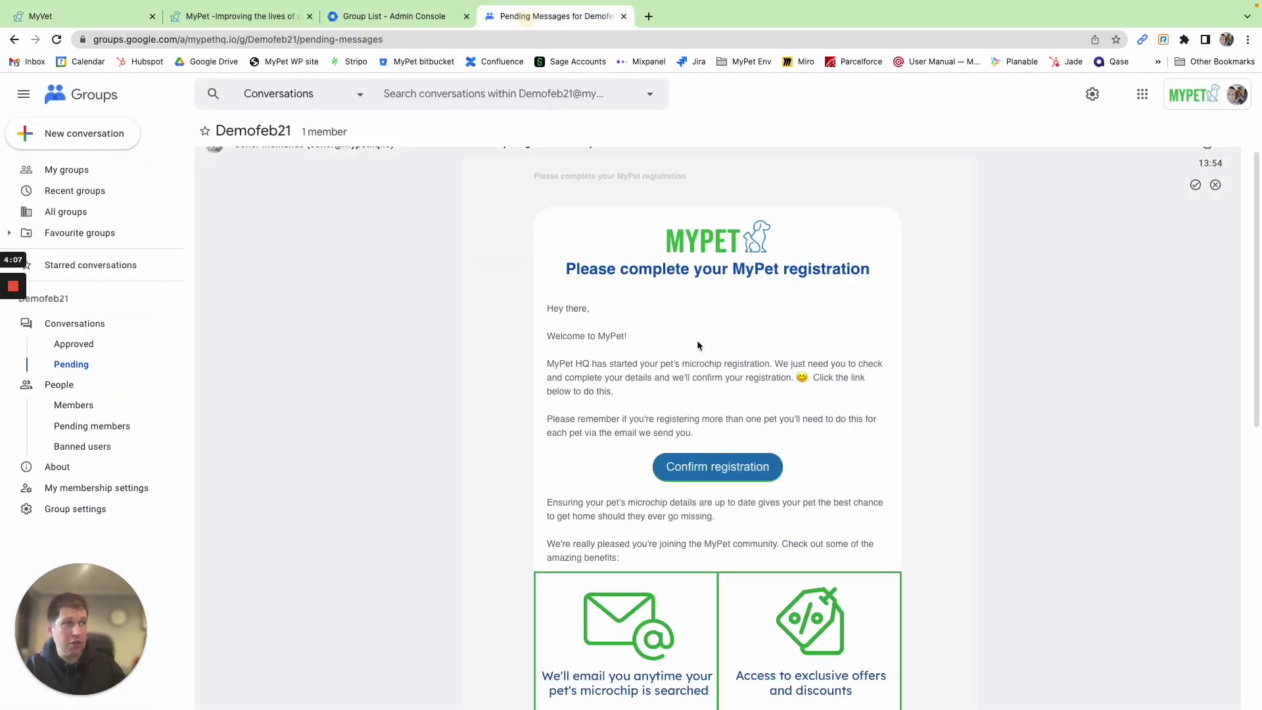
# Follow the email's confirmation link and create a new MyPet account password
pyautogui.click(718, 475)
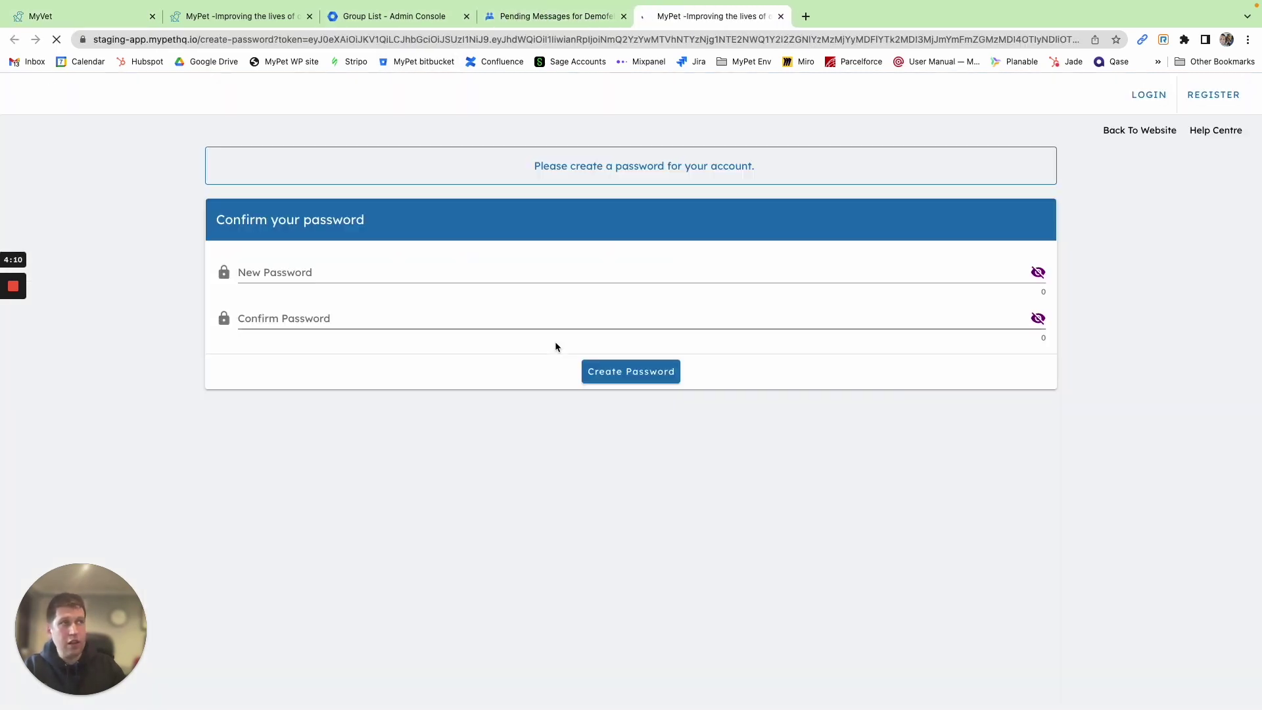
pyautogui.click(291, 266)
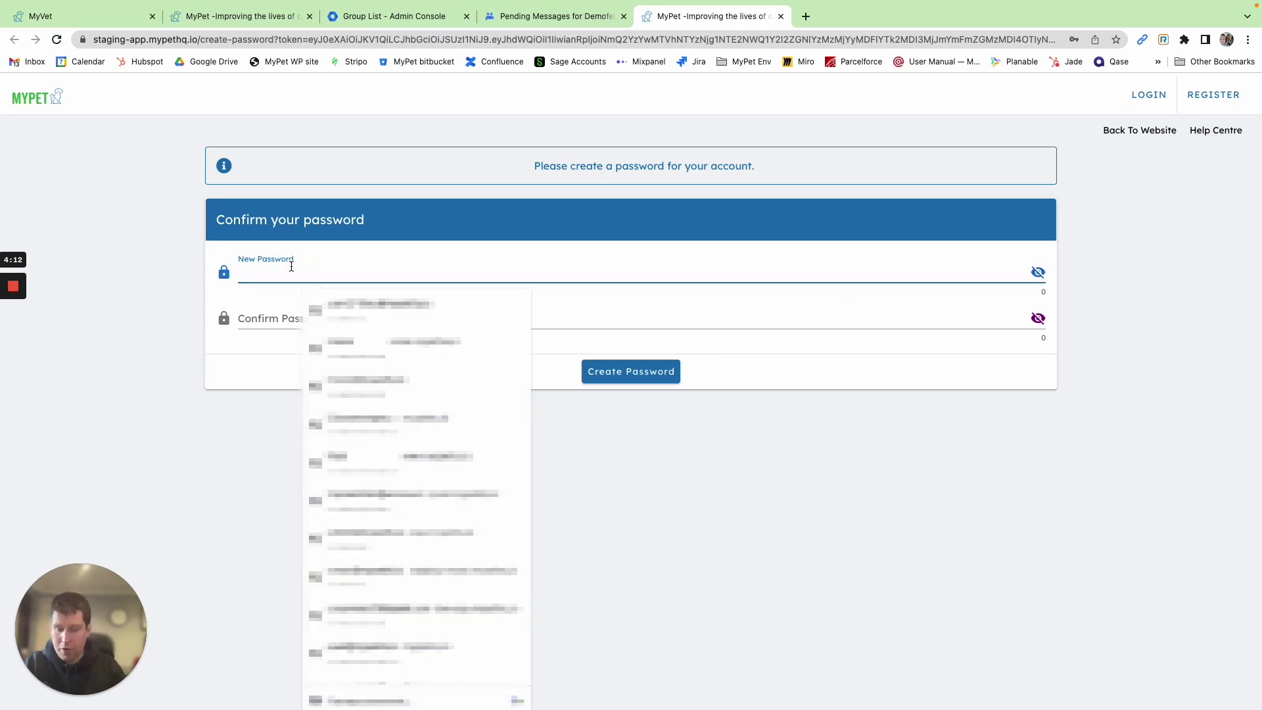
pyautogui.write('*********')
pyautogui.press('Tab')
pyautogui.write('*********')
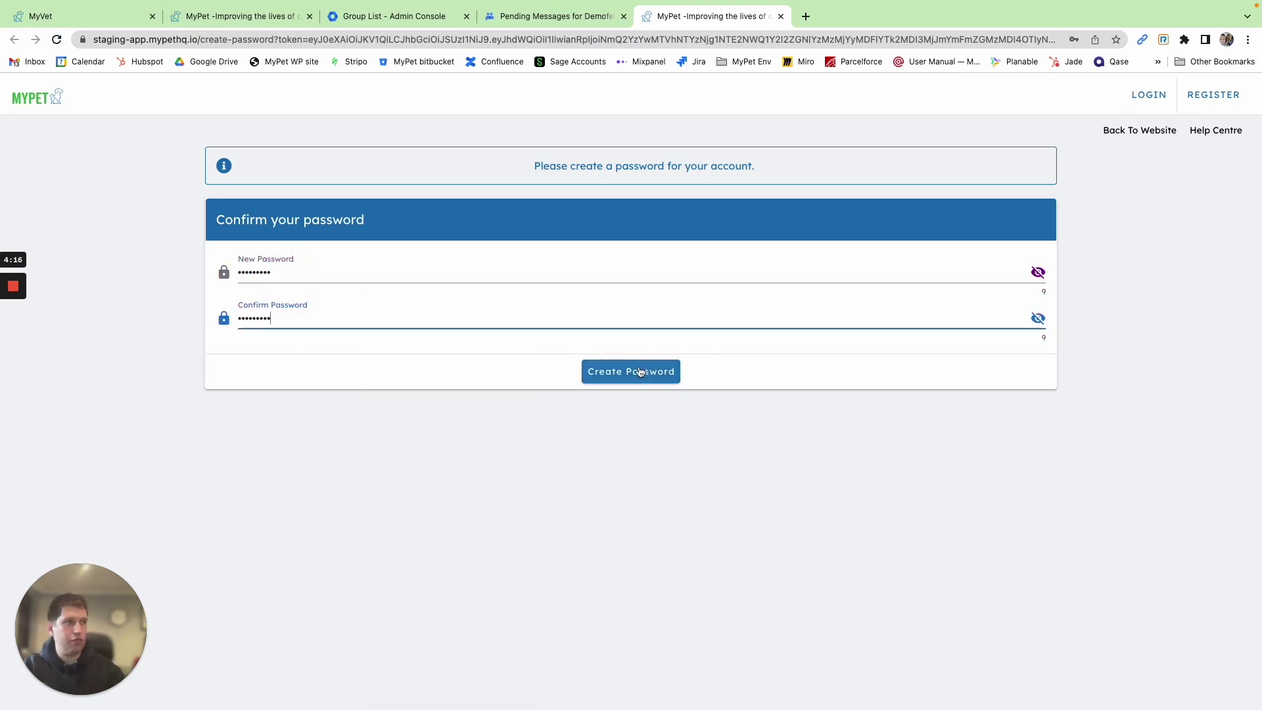
pyautogui.click(641, 372)
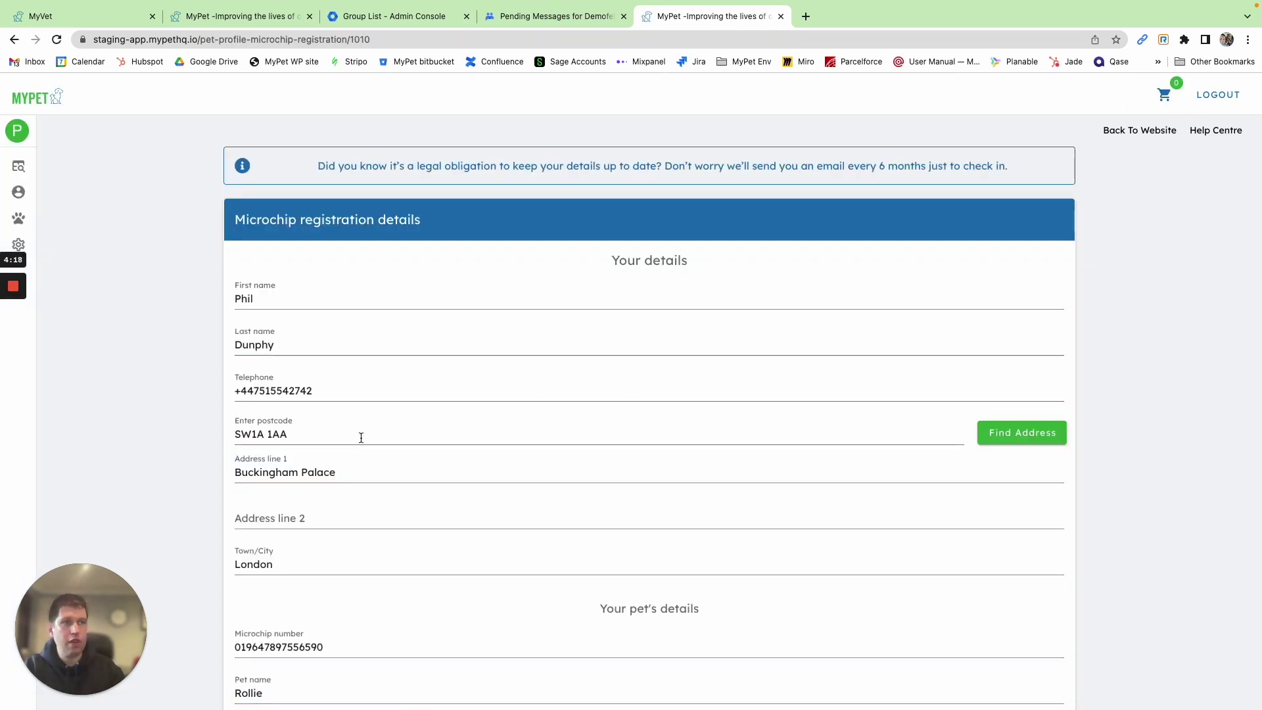
# Accept the privacy policy and terms and submit Rollie's microchip registration
pyautogui.scroll(-5, 361, 438)
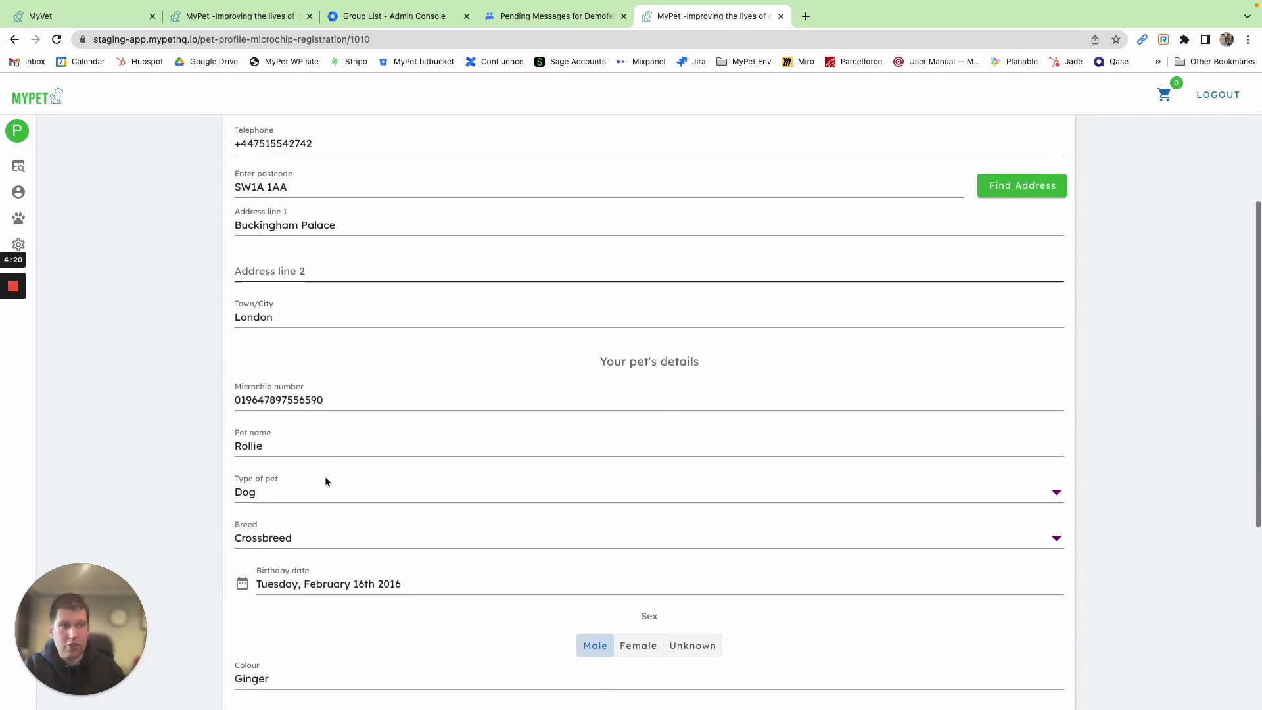
pyautogui.scroll(-7, 325, 481)
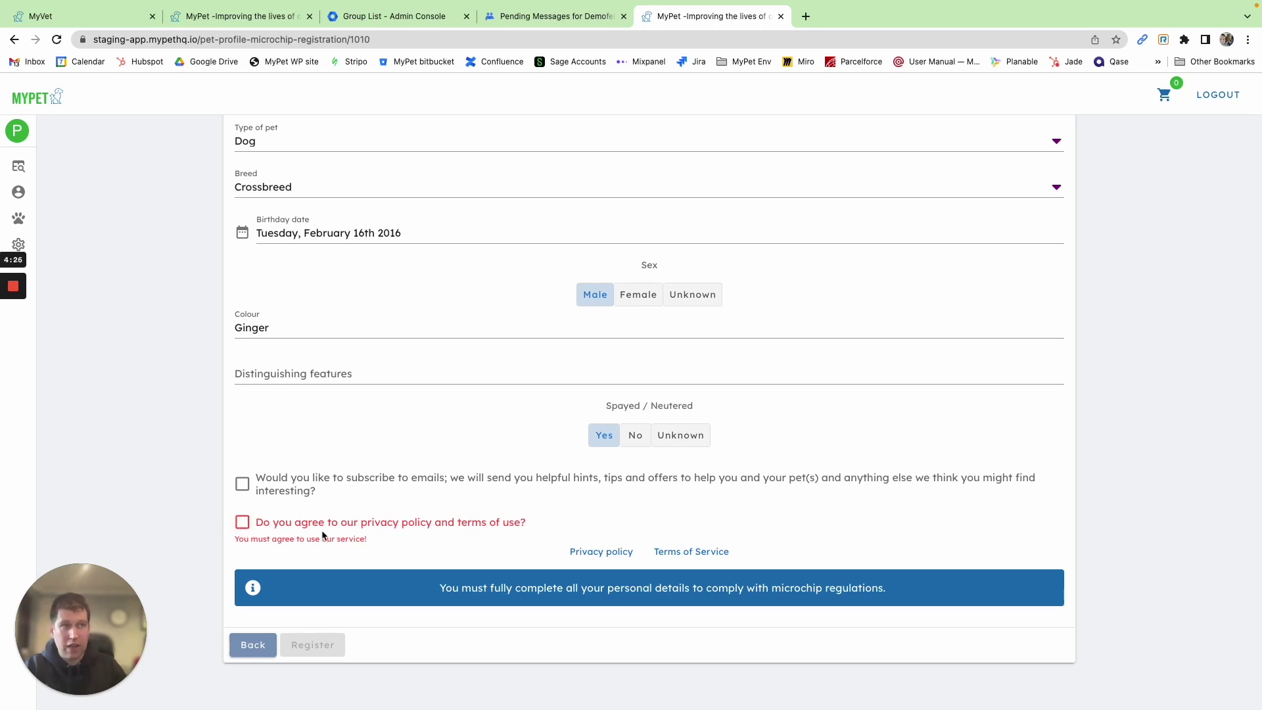
pyautogui.click(242, 523)
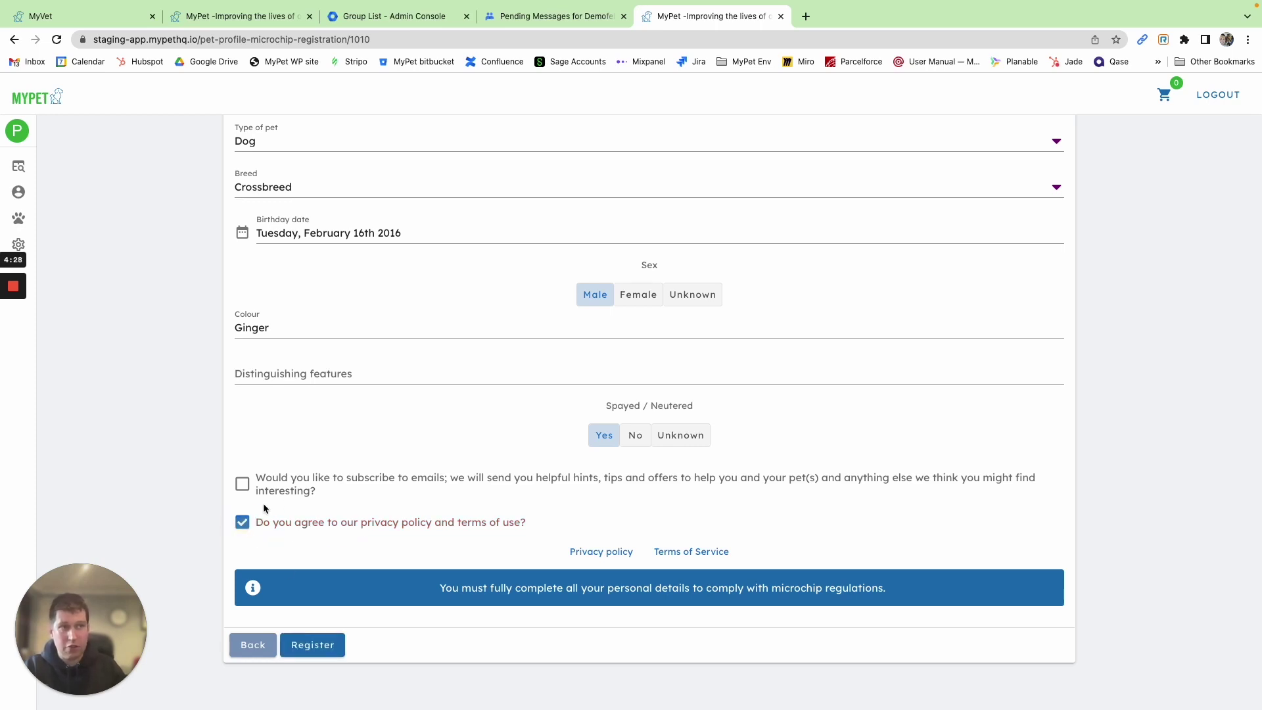
pyautogui.click(315, 645)
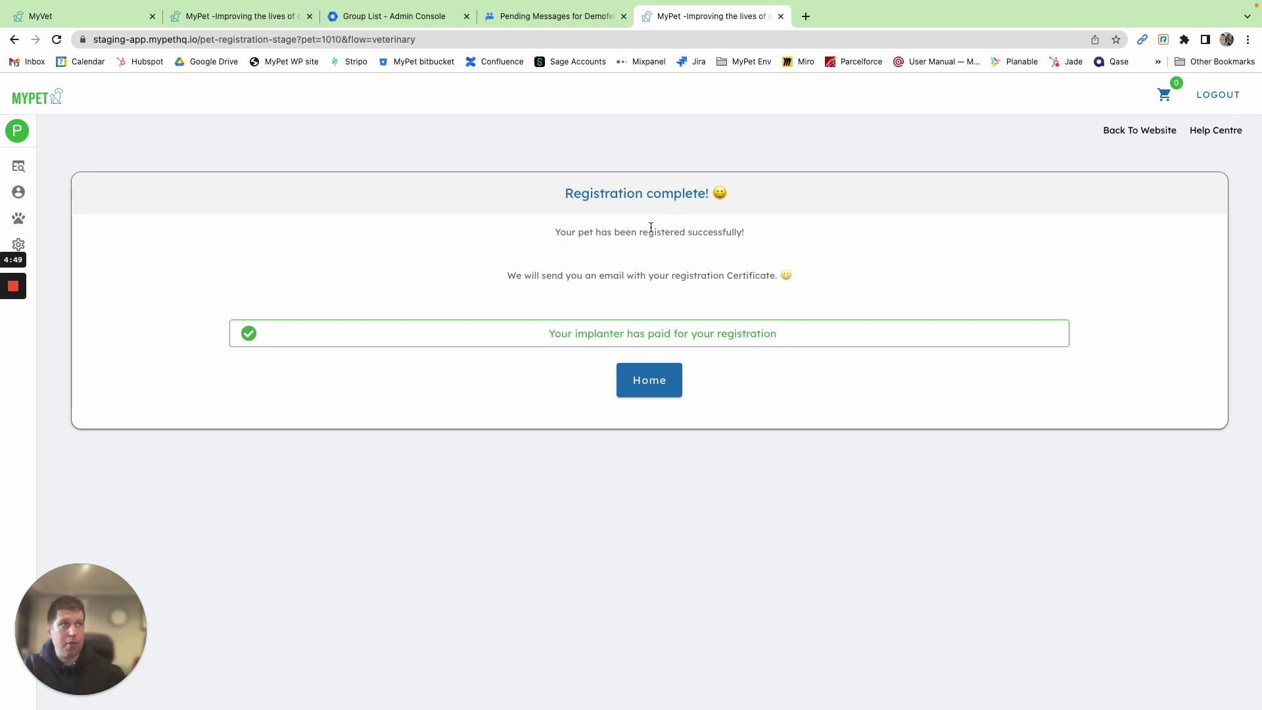
pyautogui.click(104, 16)
# Open Cody's pet profile and start re-homing him
pyautogui.click(60, 40)
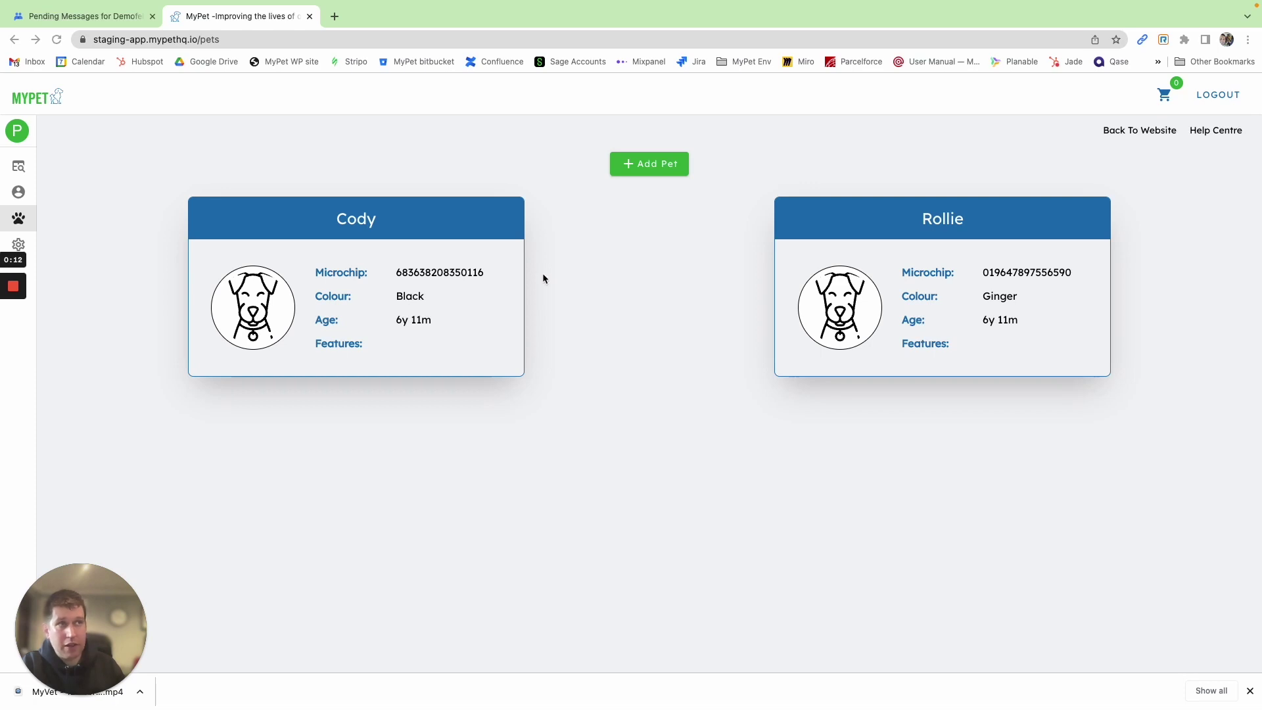
pyautogui.click(323, 276)
pyautogui.scroll(-2, 605, 464)
pyautogui.scroll(-2, 612, 499)
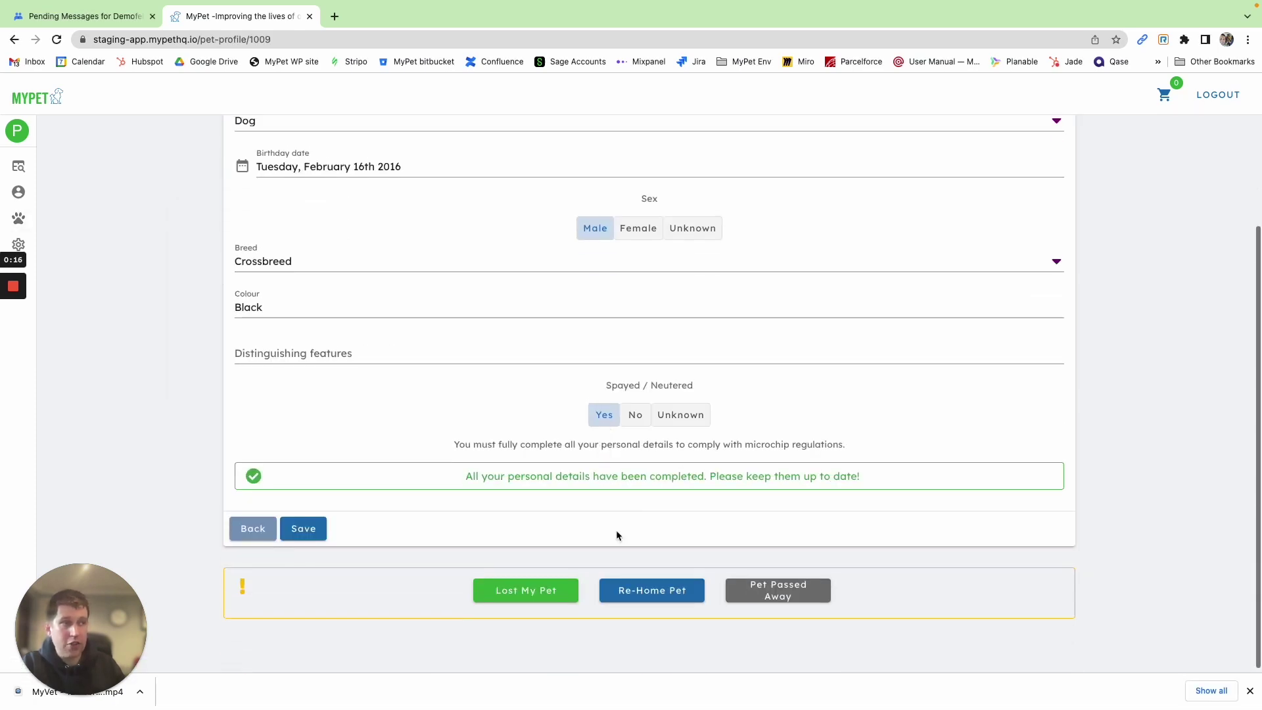
pyautogui.click(654, 595)
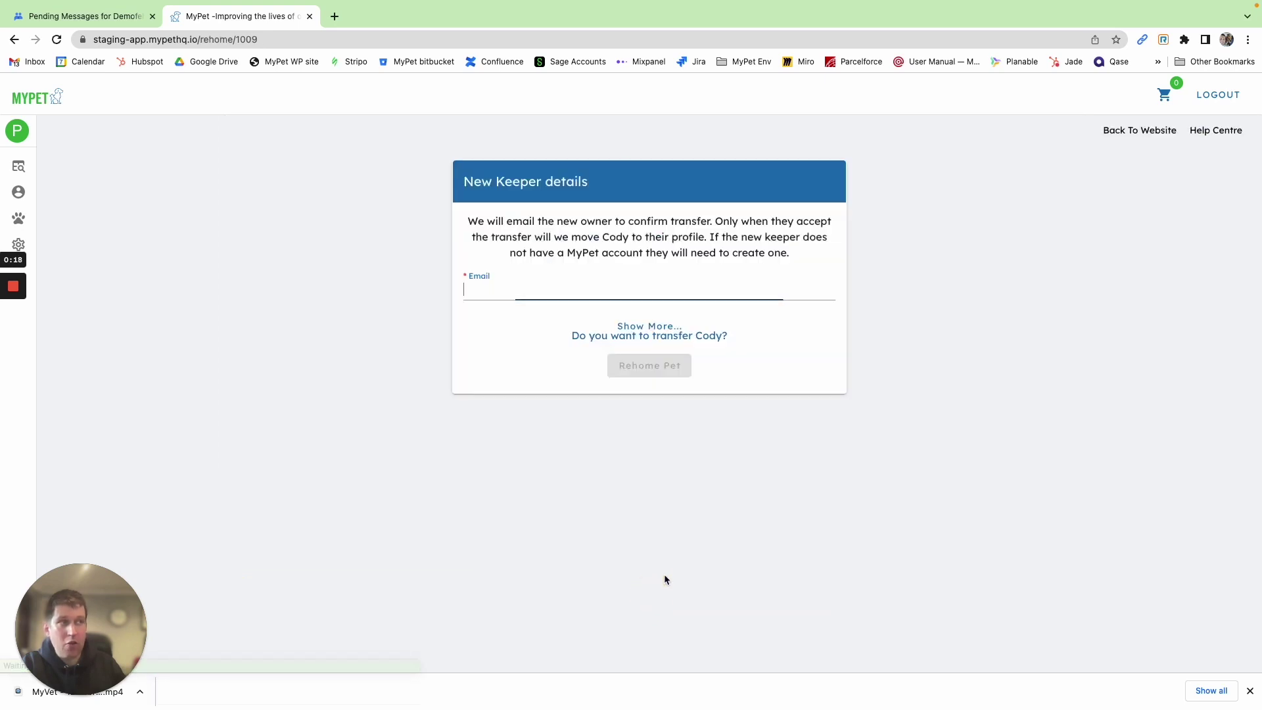
# Paste the new keeper's email address, send Cody's re-homing request, and dismiss the confirmation
pyautogui.click(647, 326)
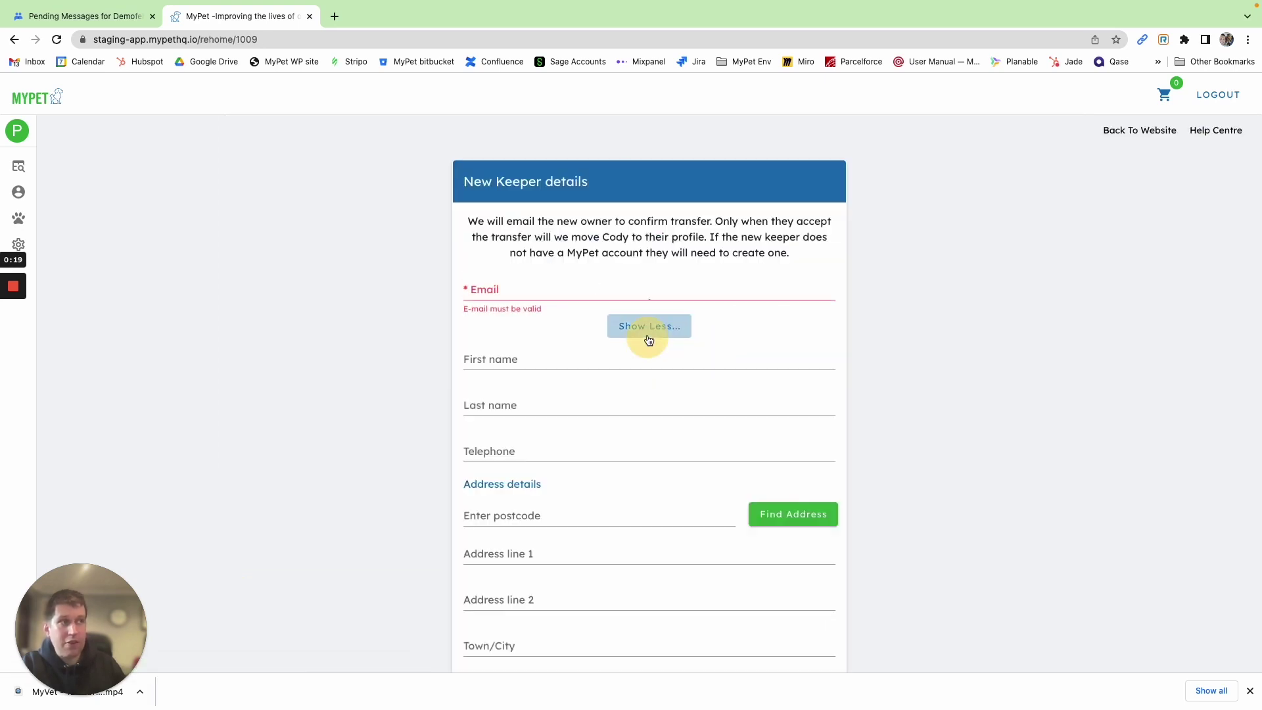
pyautogui.click(491, 296)
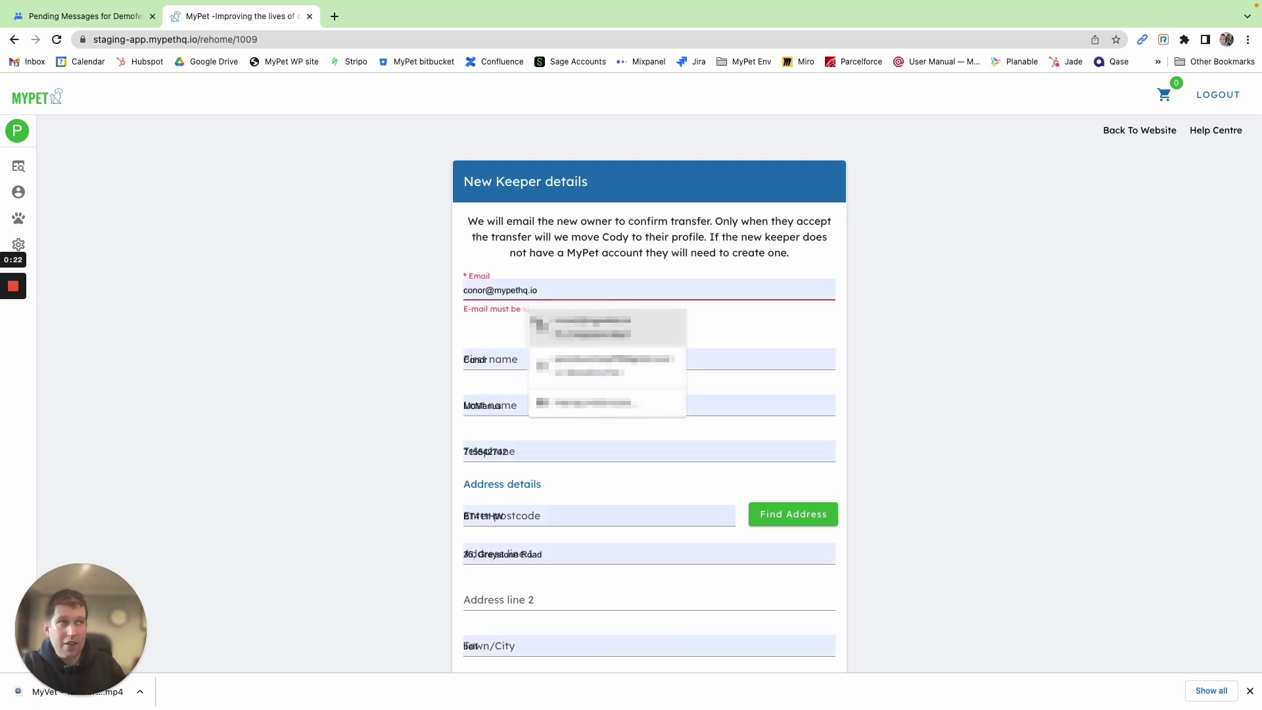
pyautogui.press('super+Tab')
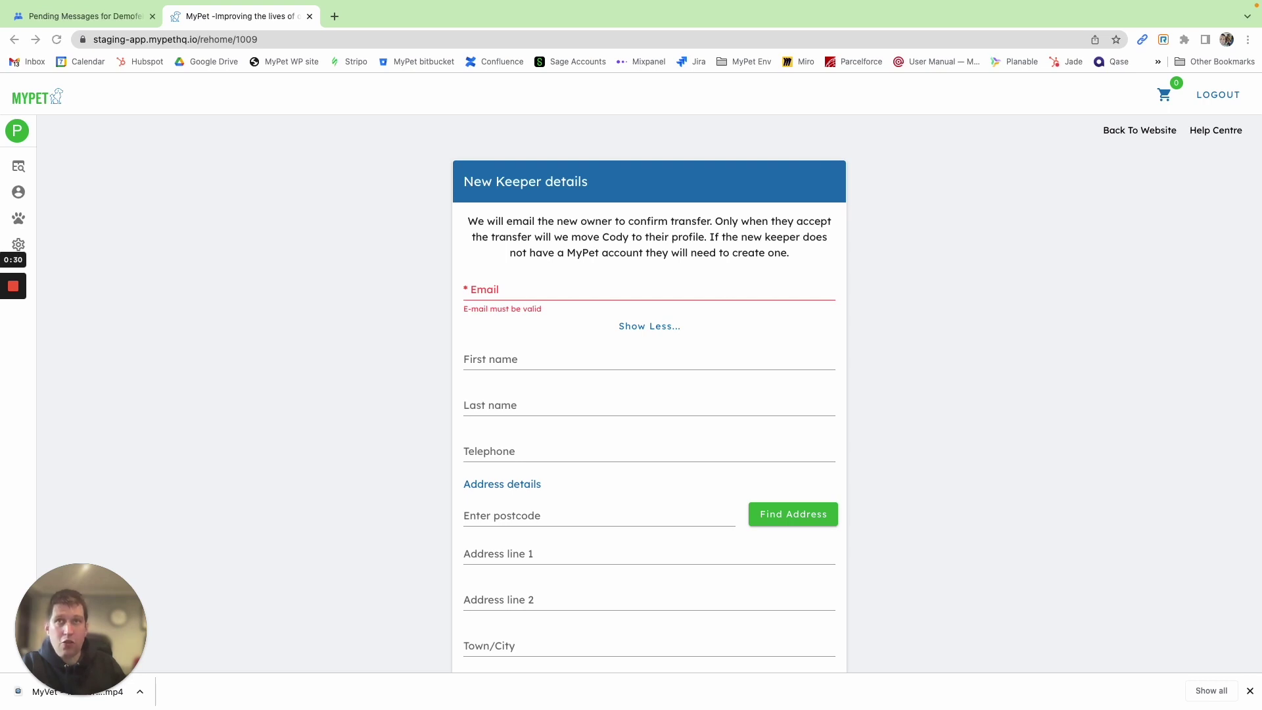
pyautogui.click(534, 291)
pyautogui.hotkey('ctrl', 'v')
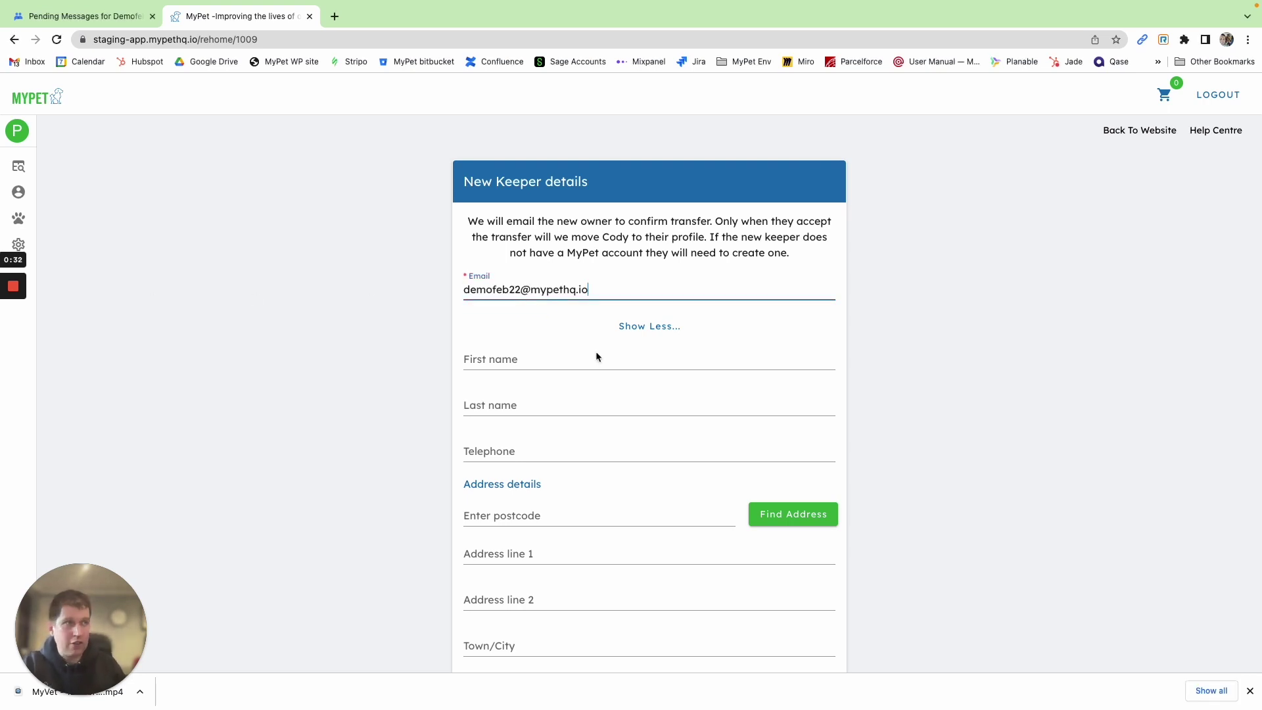
pyautogui.scroll(-2, 696, 469)
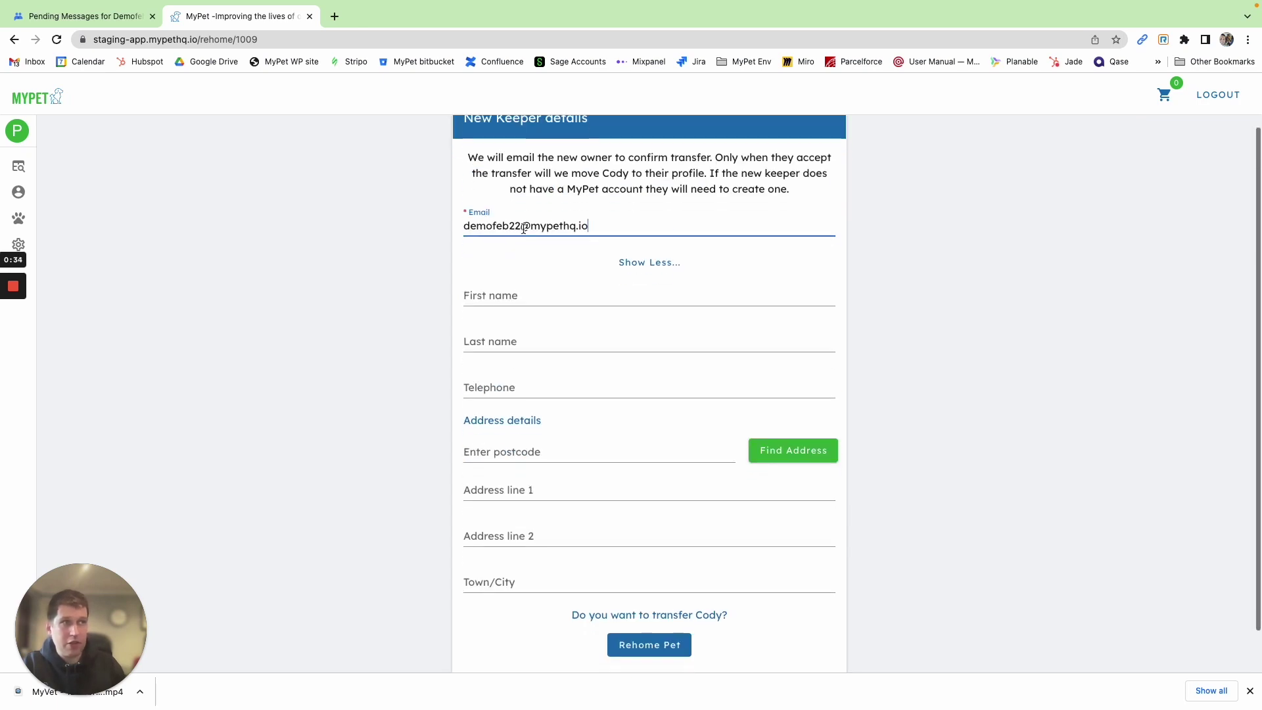
pyautogui.click(651, 642)
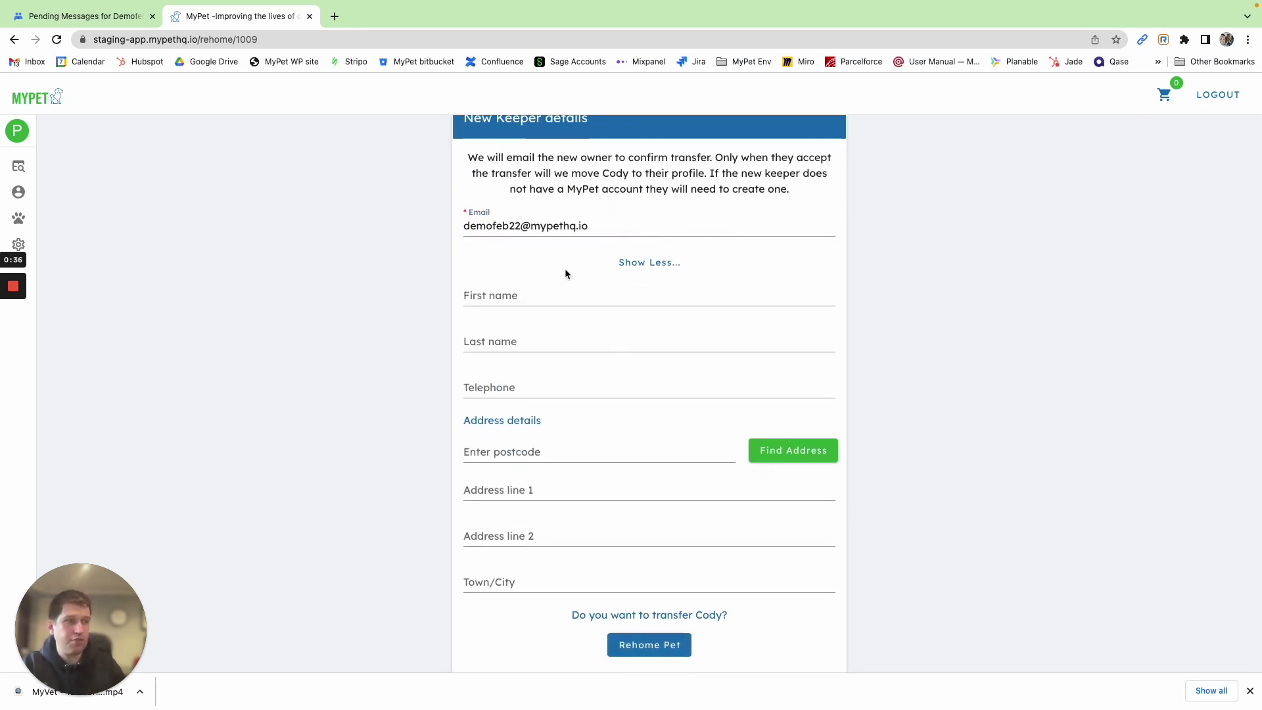
pyautogui.click(649, 370)
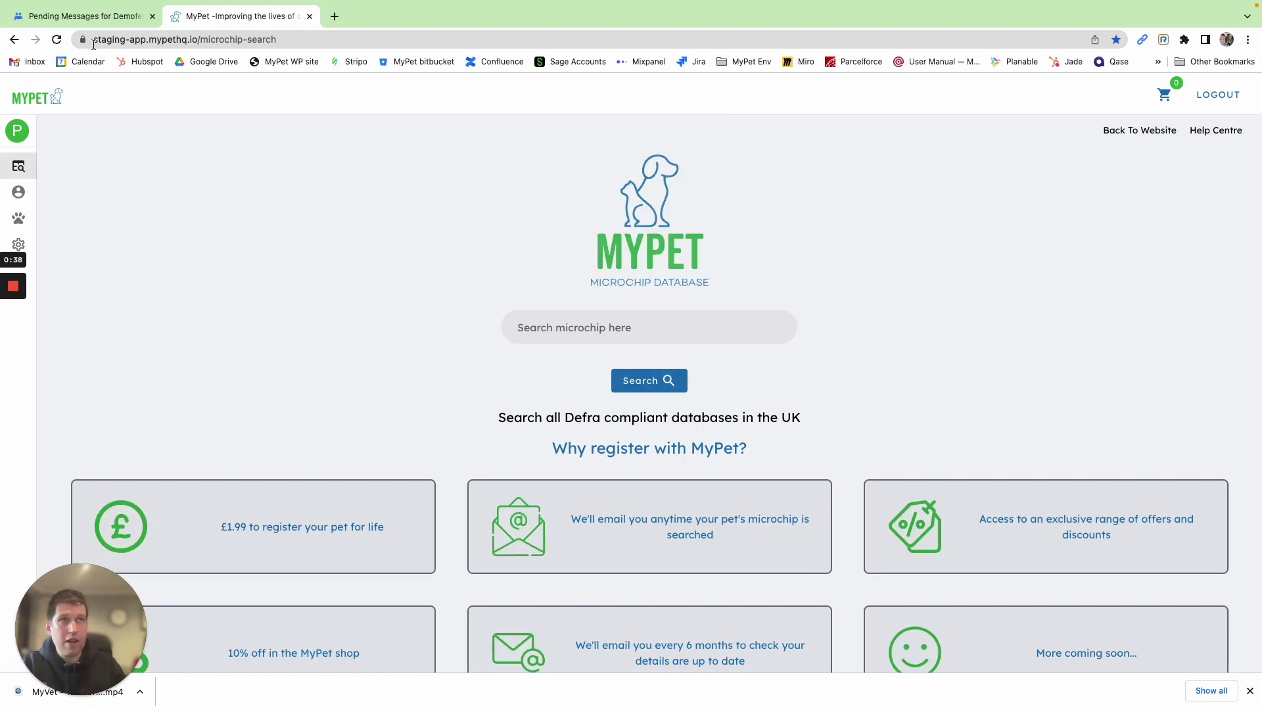
# Confirm Cody's transfer from the demofeb22 group's pending 'Confirm Cody's transfer' e-mail
pyautogui.click(85, 16)
pyautogui.click(63, 169)
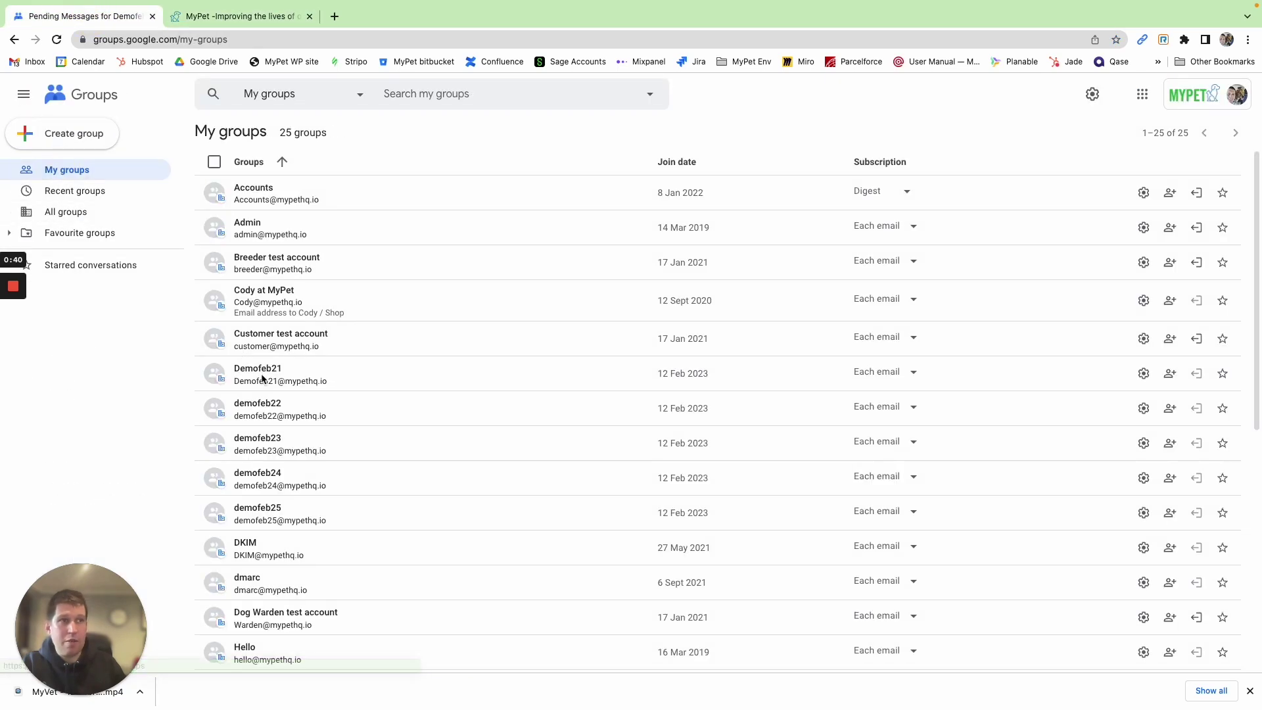
pyautogui.click(267, 407)
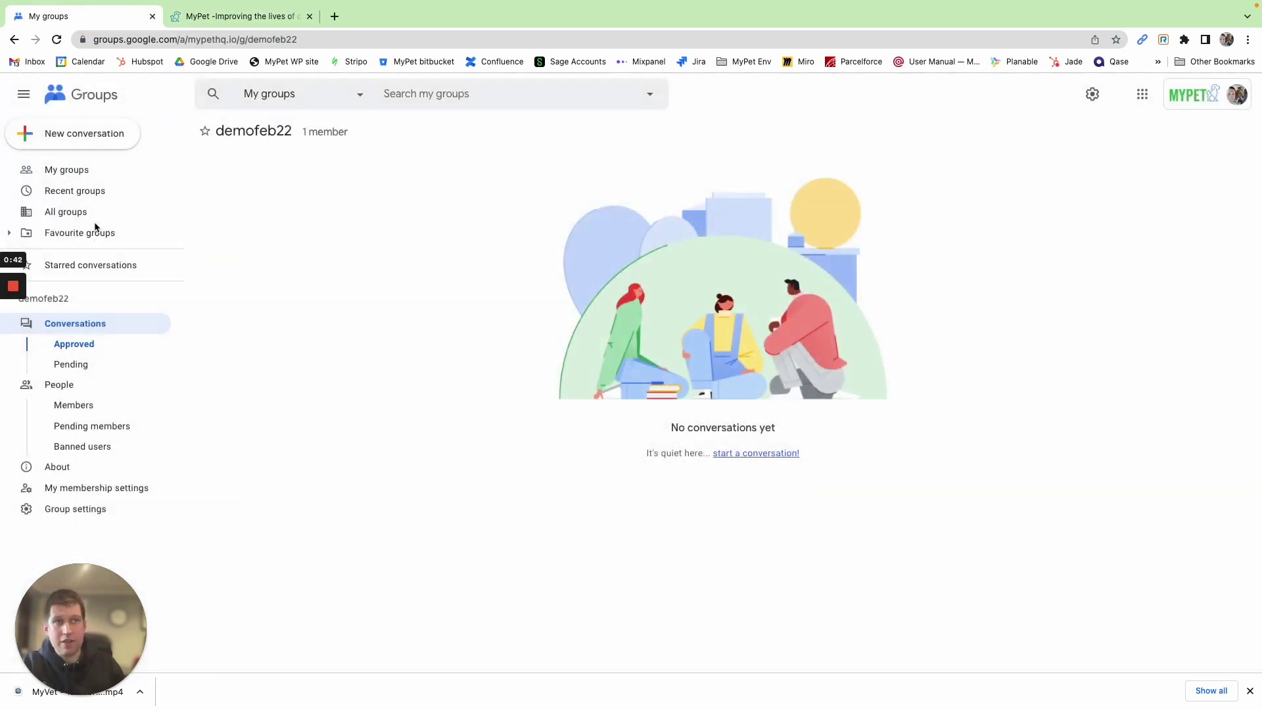
pyautogui.click(93, 364)
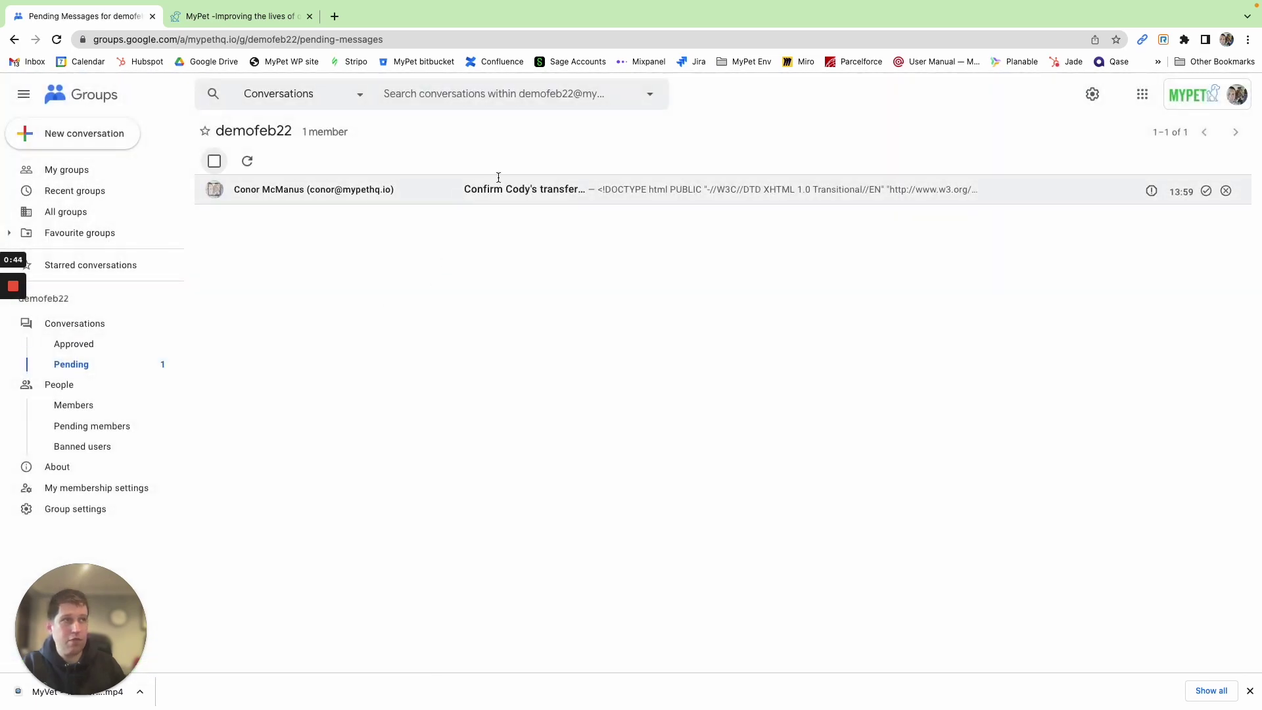
pyautogui.click(501, 178)
pyautogui.scroll(-2, 624, 328)
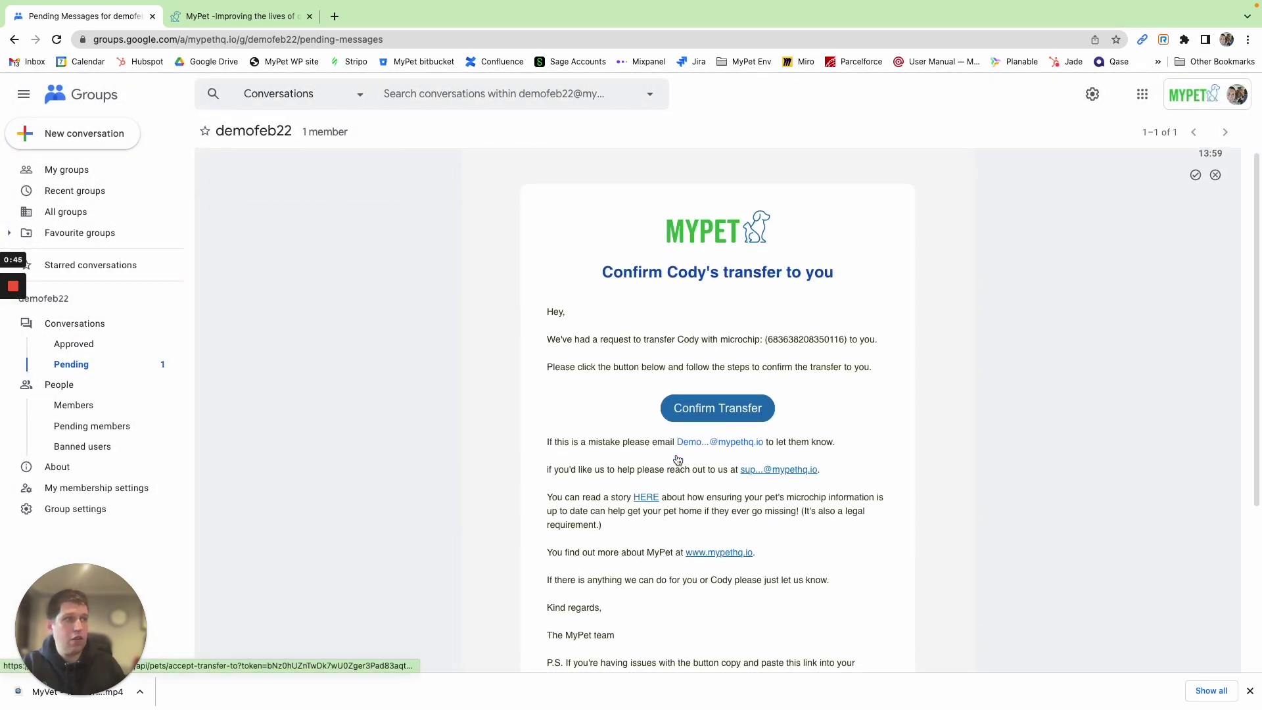
pyautogui.click(720, 399)
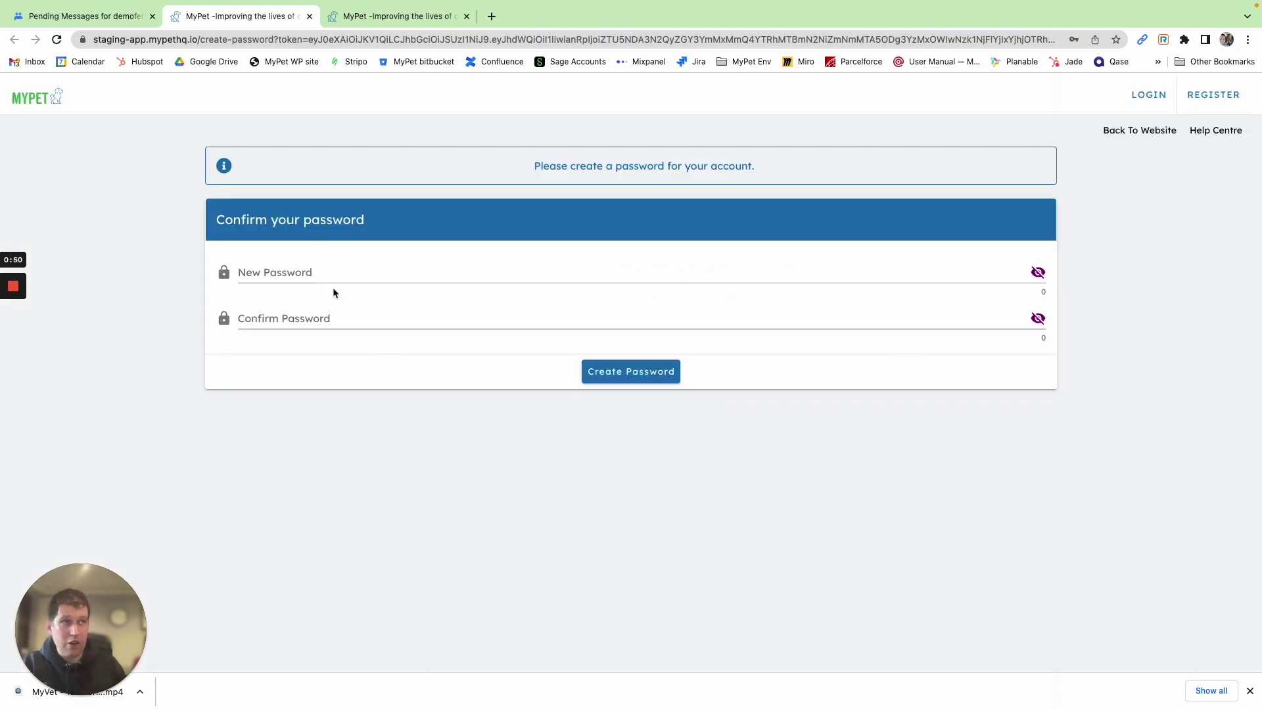
# Set and save the new account password, retyping the mismatched confirmation
pyautogui.click(314, 271)
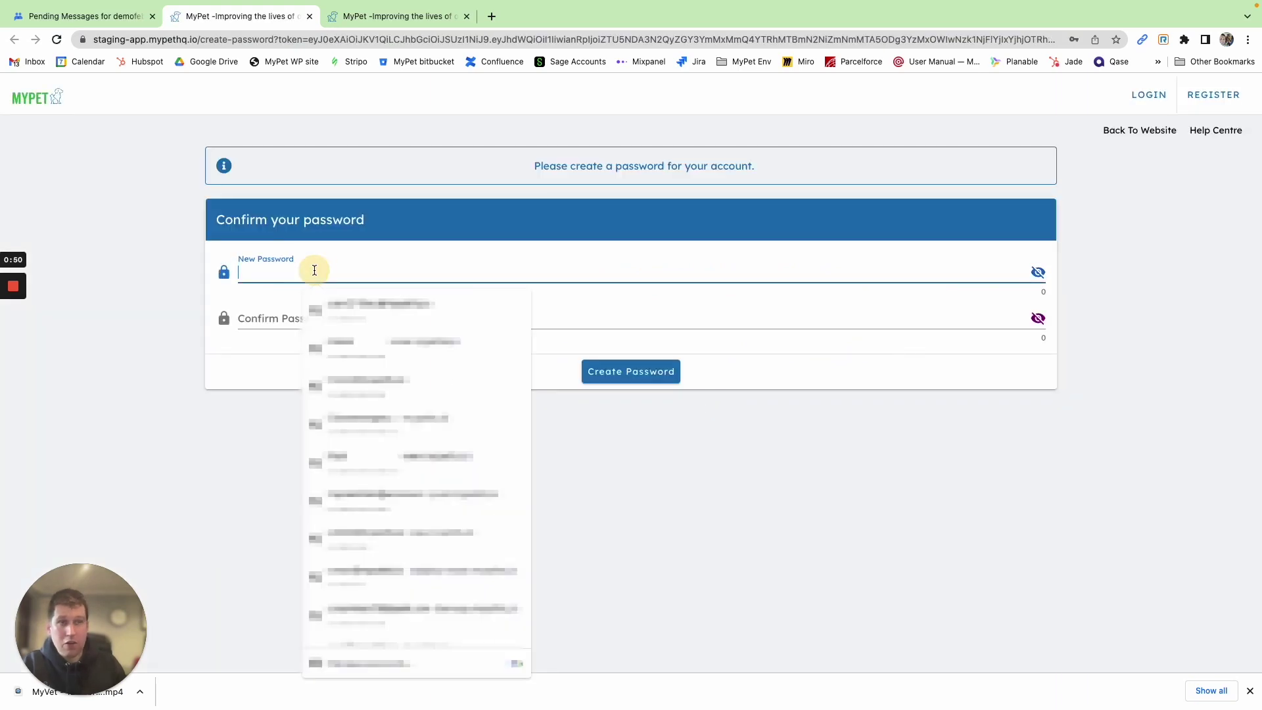
pyautogui.write('•••••••••')
pyautogui.press('Tab')
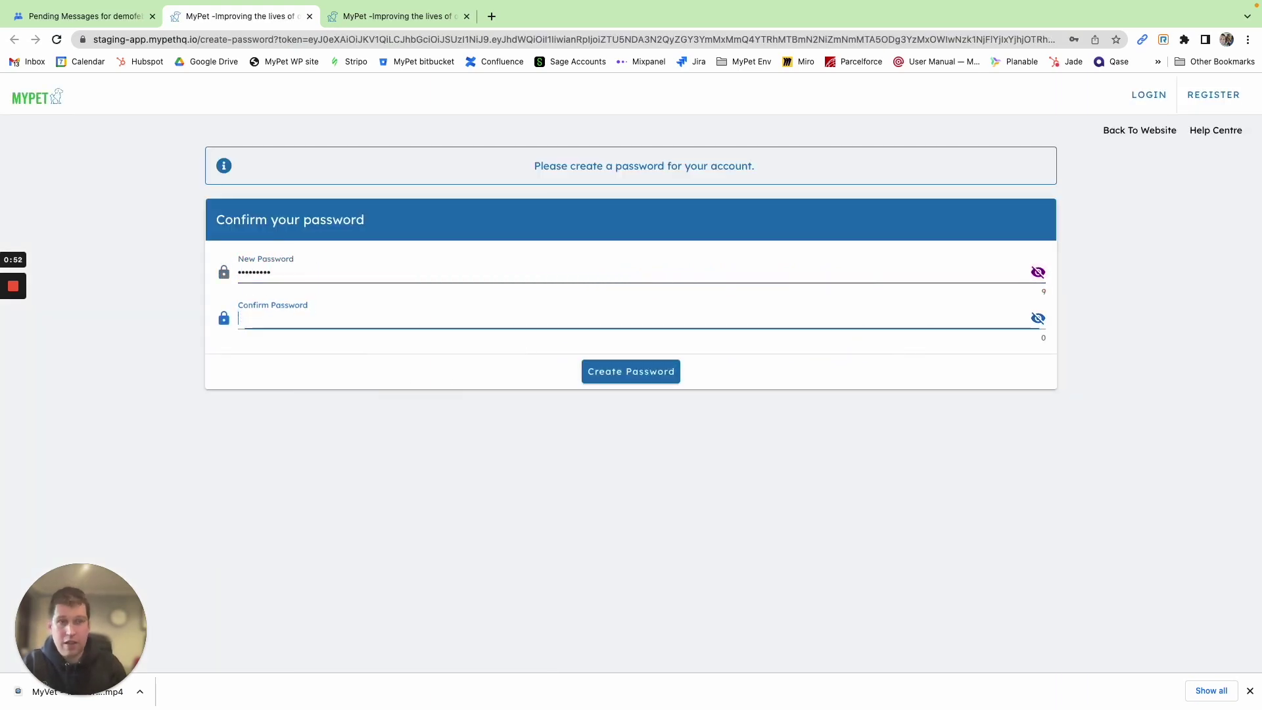
pyautogui.write('••••••••')
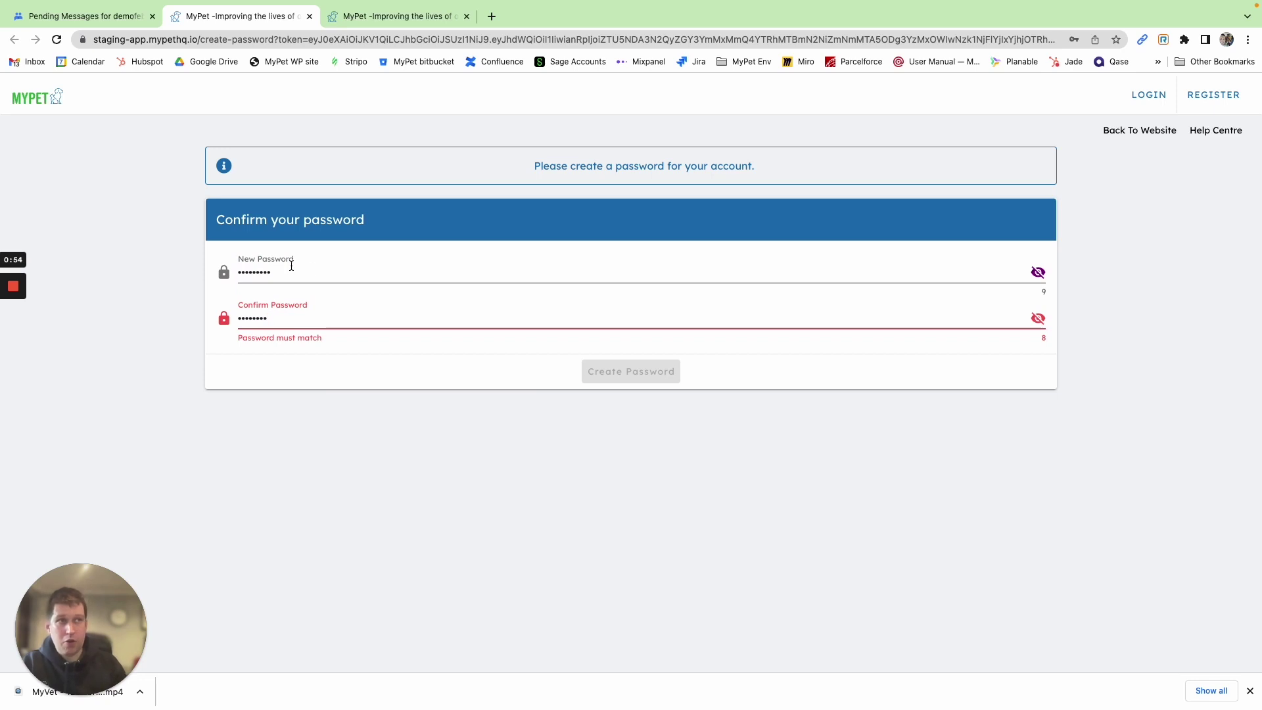
pyautogui.doubleClick(280, 322)
pyautogui.write('•••••••••')
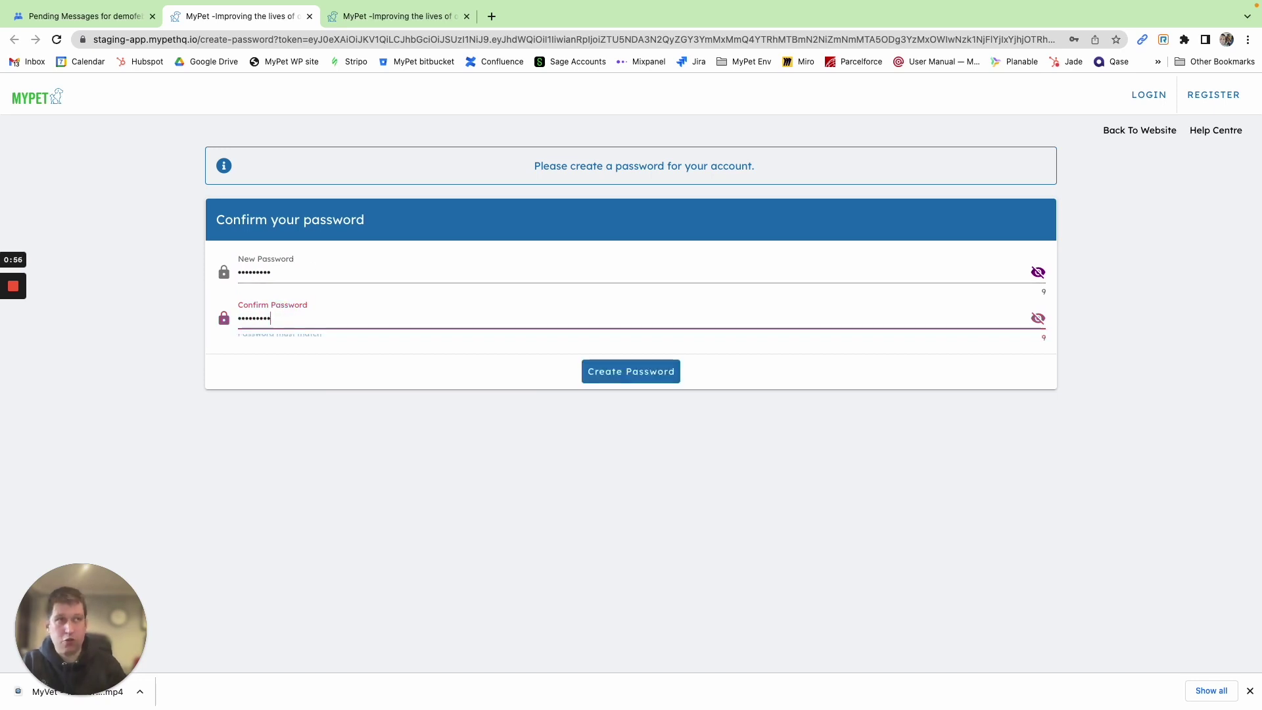
pyautogui.click(621, 369)
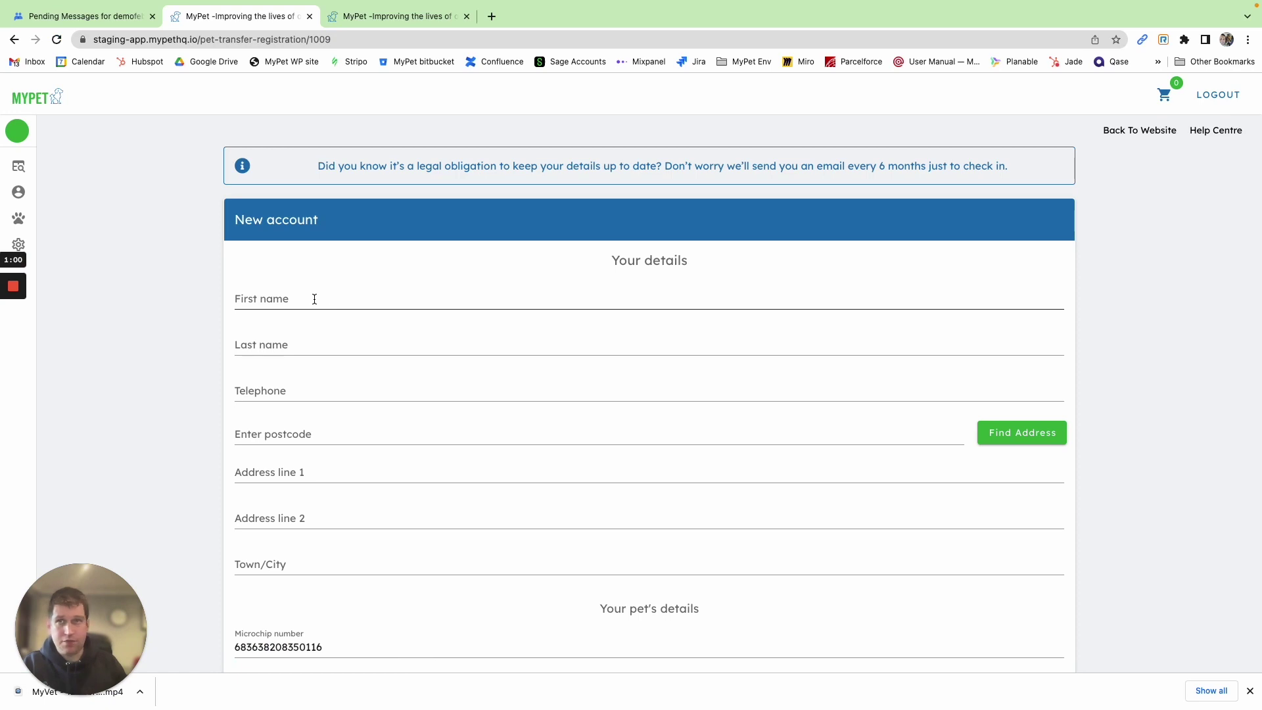
# Enter the new keeper's first name, last name, telephone number and postcode
pyautogui.click(314, 299)
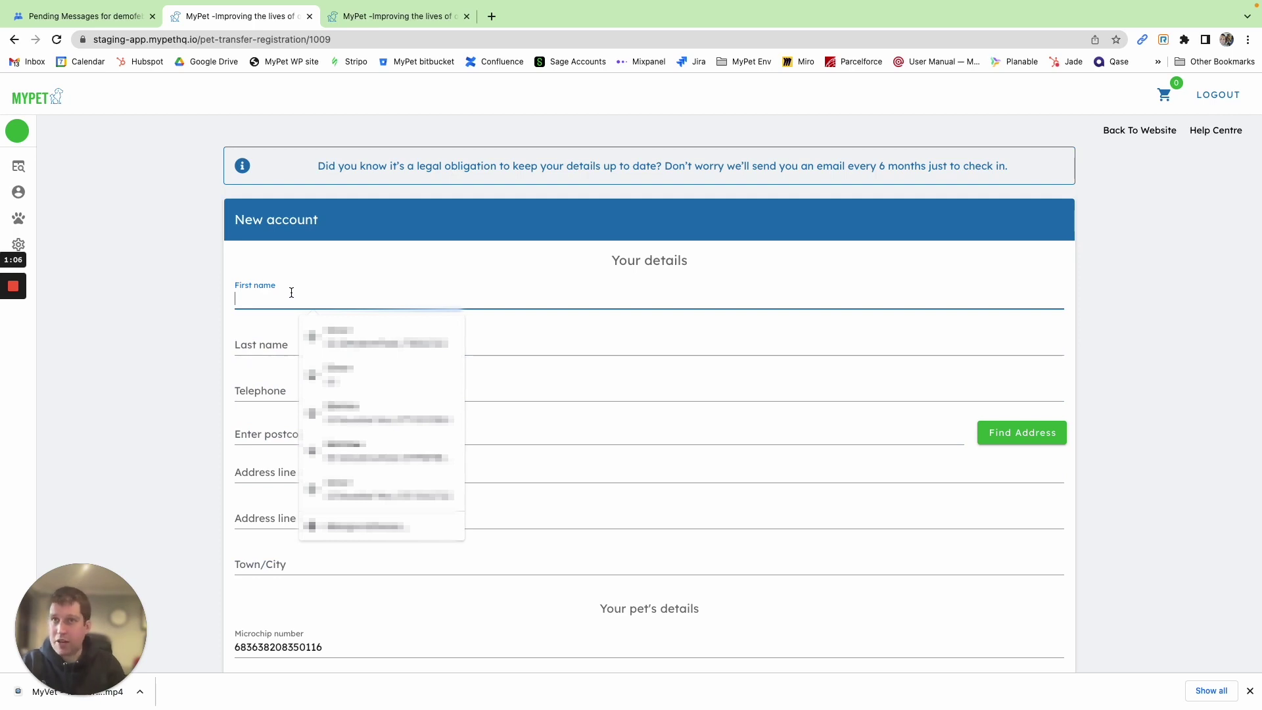
pyautogui.write('J')
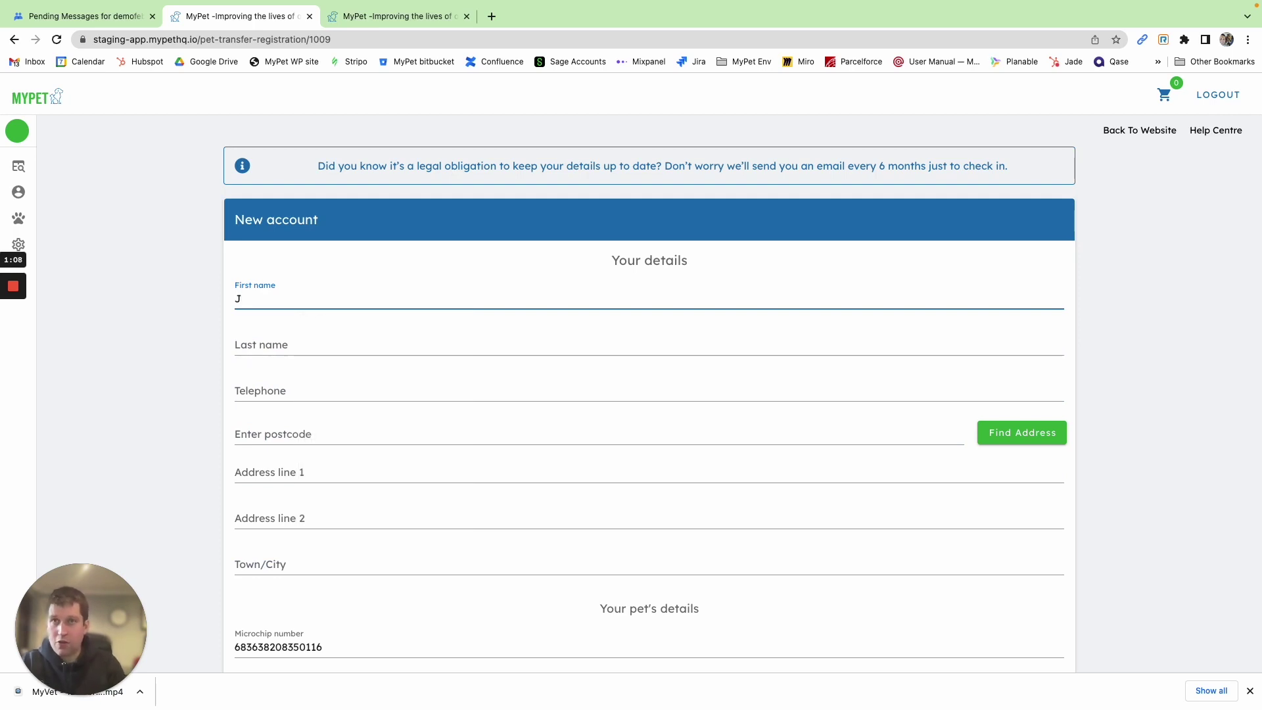
pyautogui.write('ay')
pyautogui.press('Tab')
pyautogui.write('Pritchett')
pyautogui.press('Tab')
pyautogui.press('Tab')
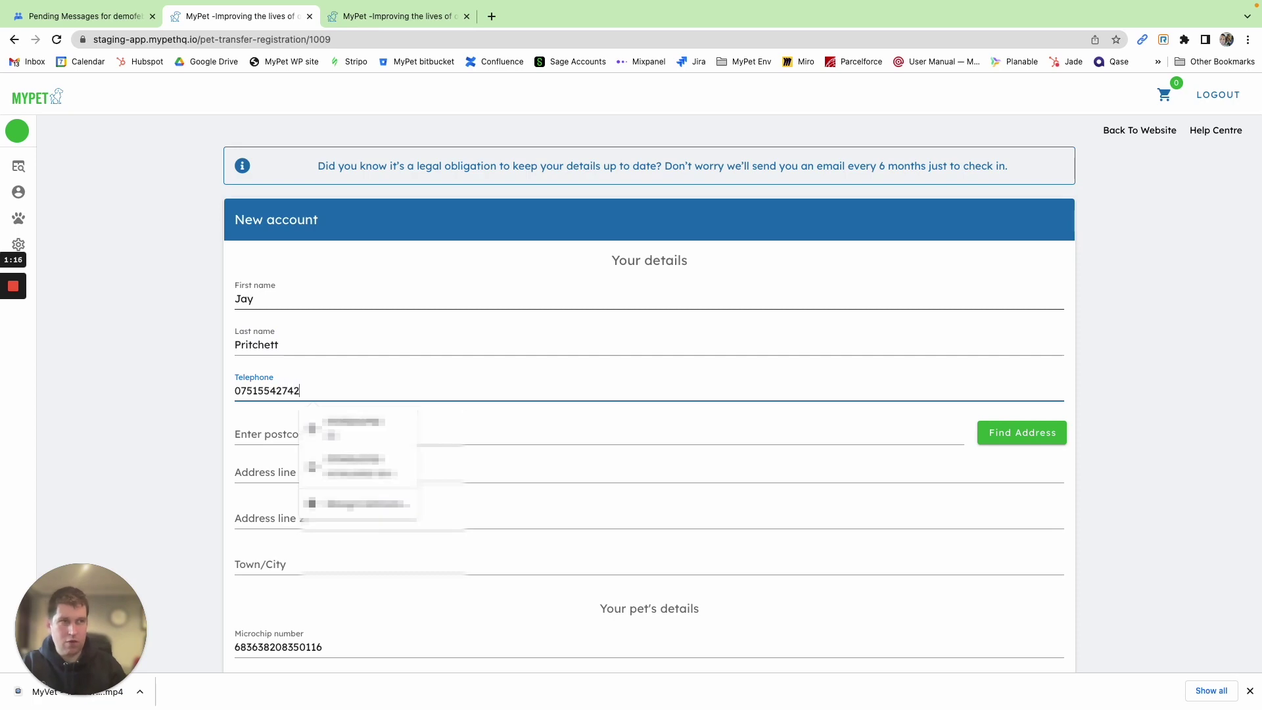
pyautogui.write('CH5 3QW')
pyautogui.press('Return')
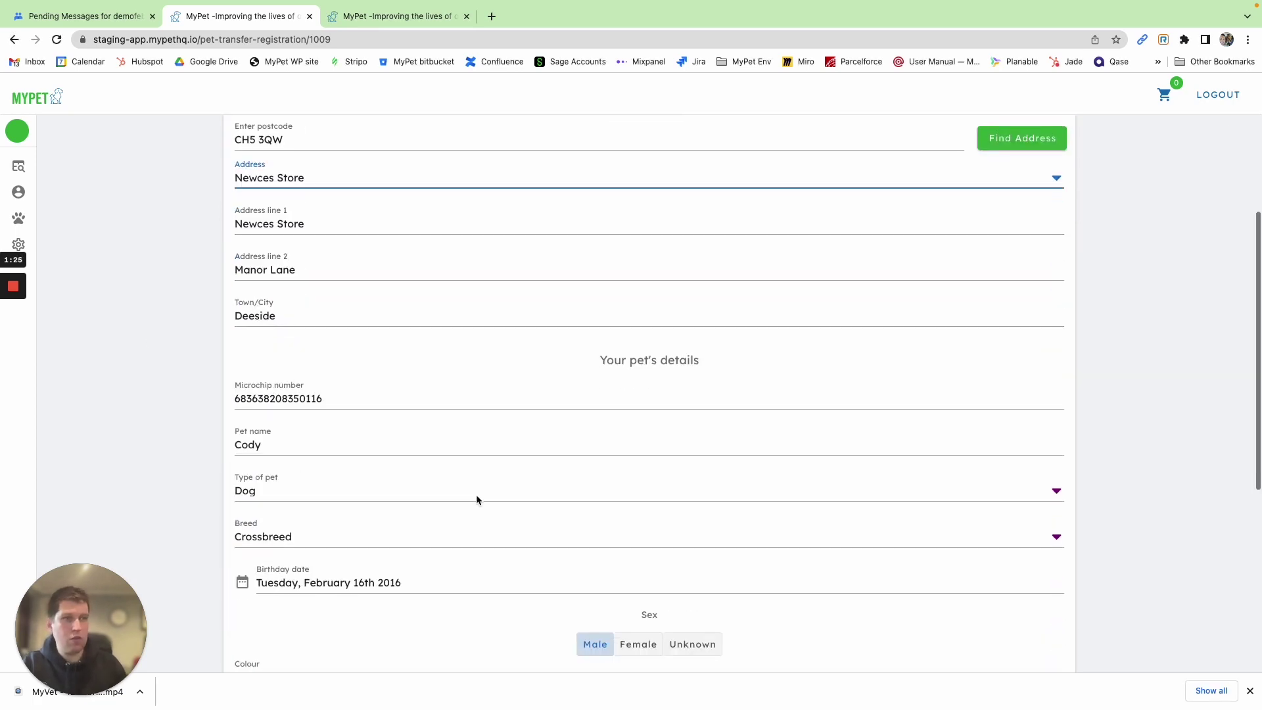
# Name the pet Bob, accept the privacy policy and submit the transfer registration
pyautogui.scroll(-5, 475, 494)
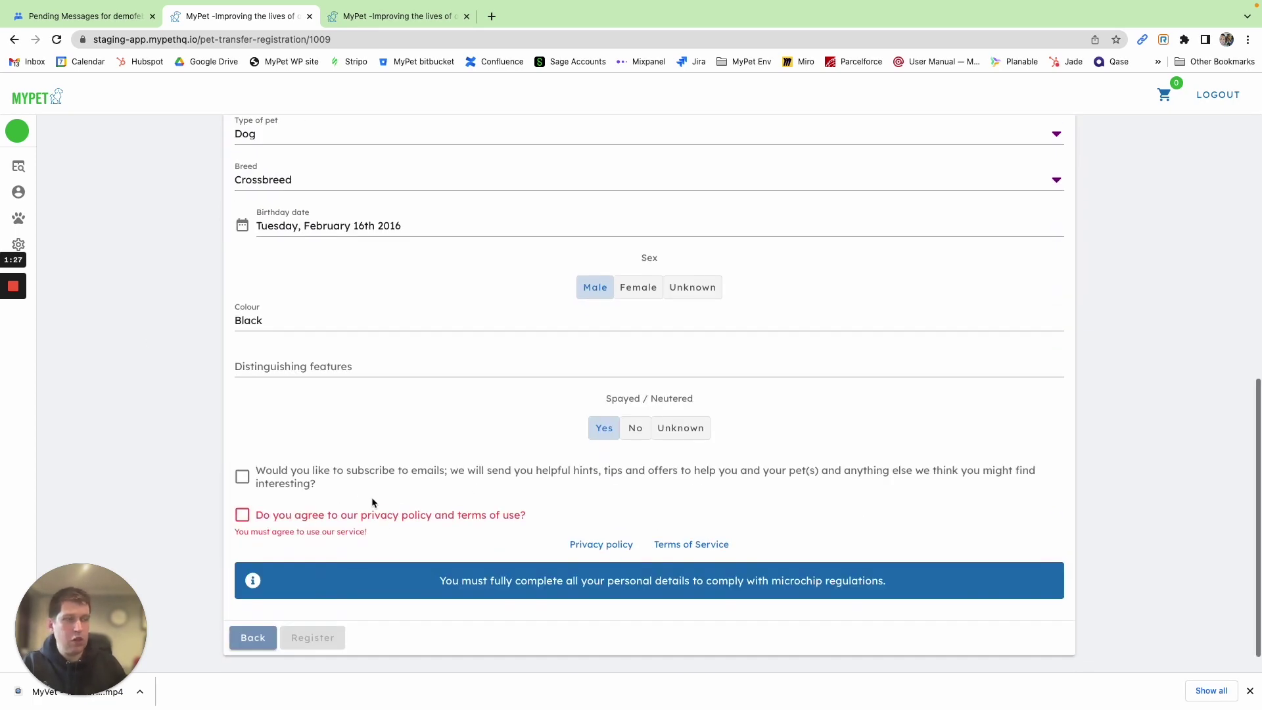
pyautogui.scroll(7, 309, 418)
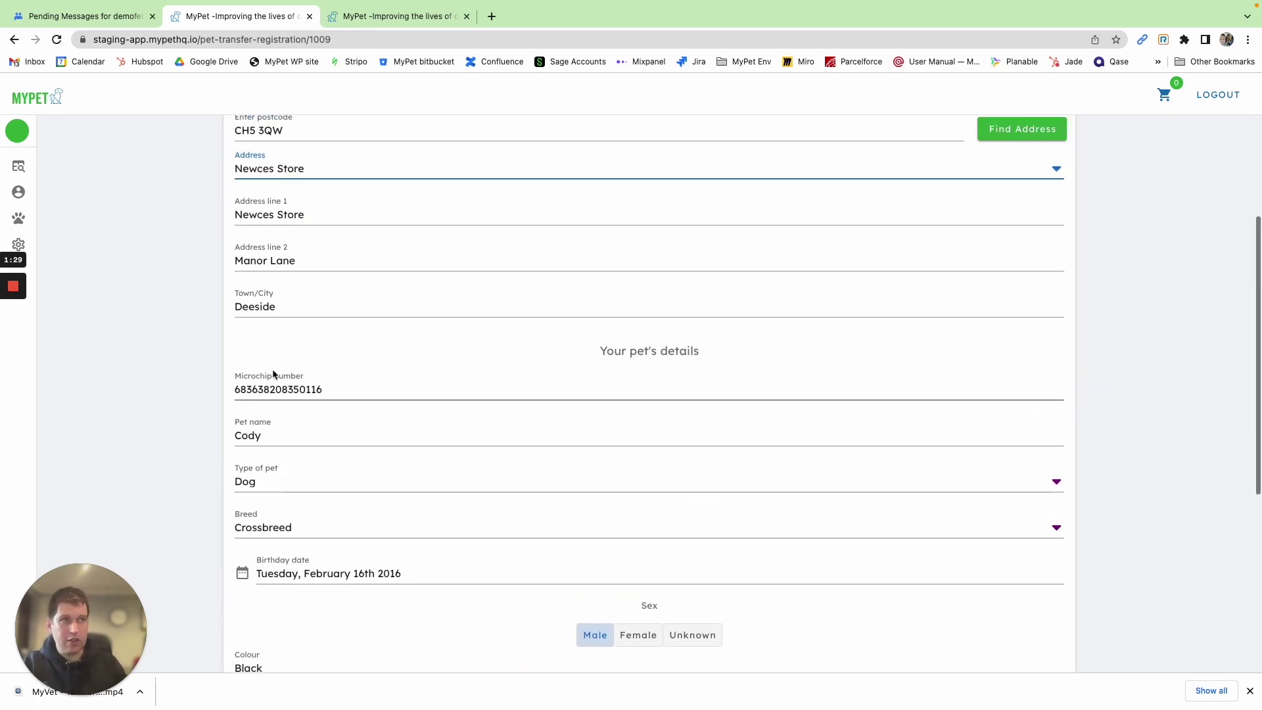
pyautogui.scroll(-2, 297, 370)
pyautogui.scroll(1, 297, 368)
pyautogui.scroll(-2, 297, 366)
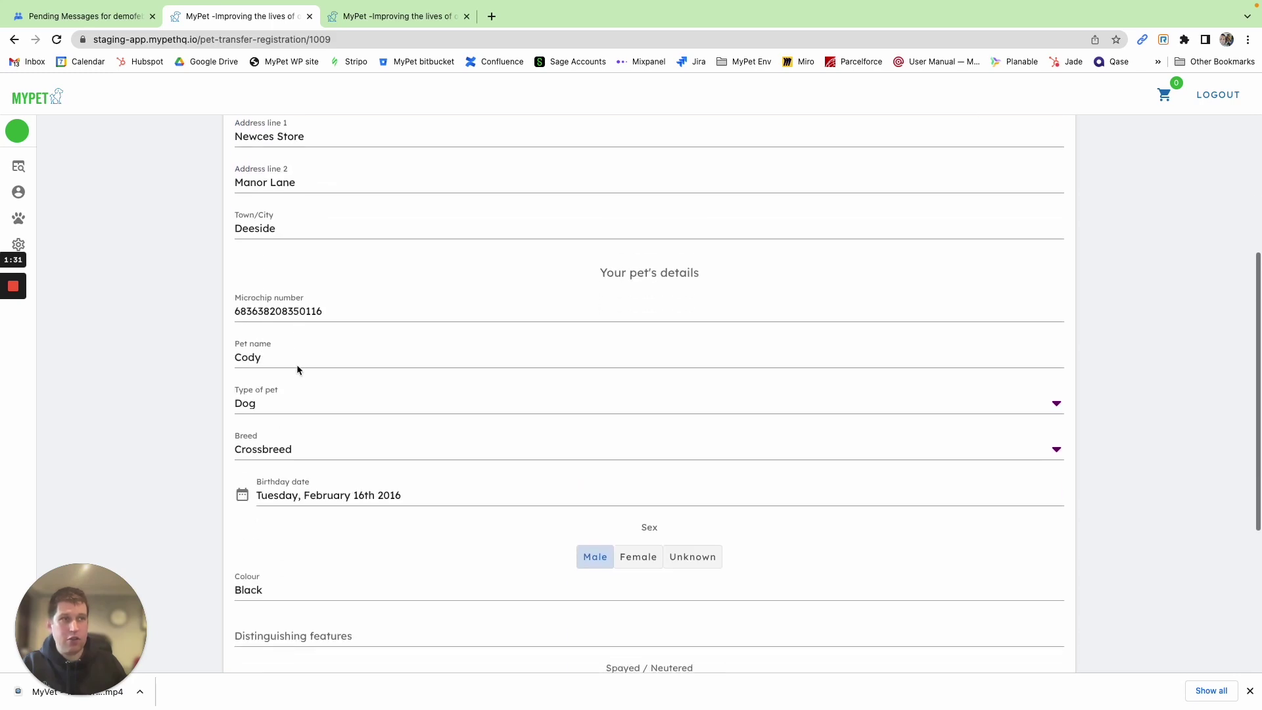
pyautogui.moveTo(273, 352); pyautogui.dragTo(200, 357)
pyautogui.write('Bob')
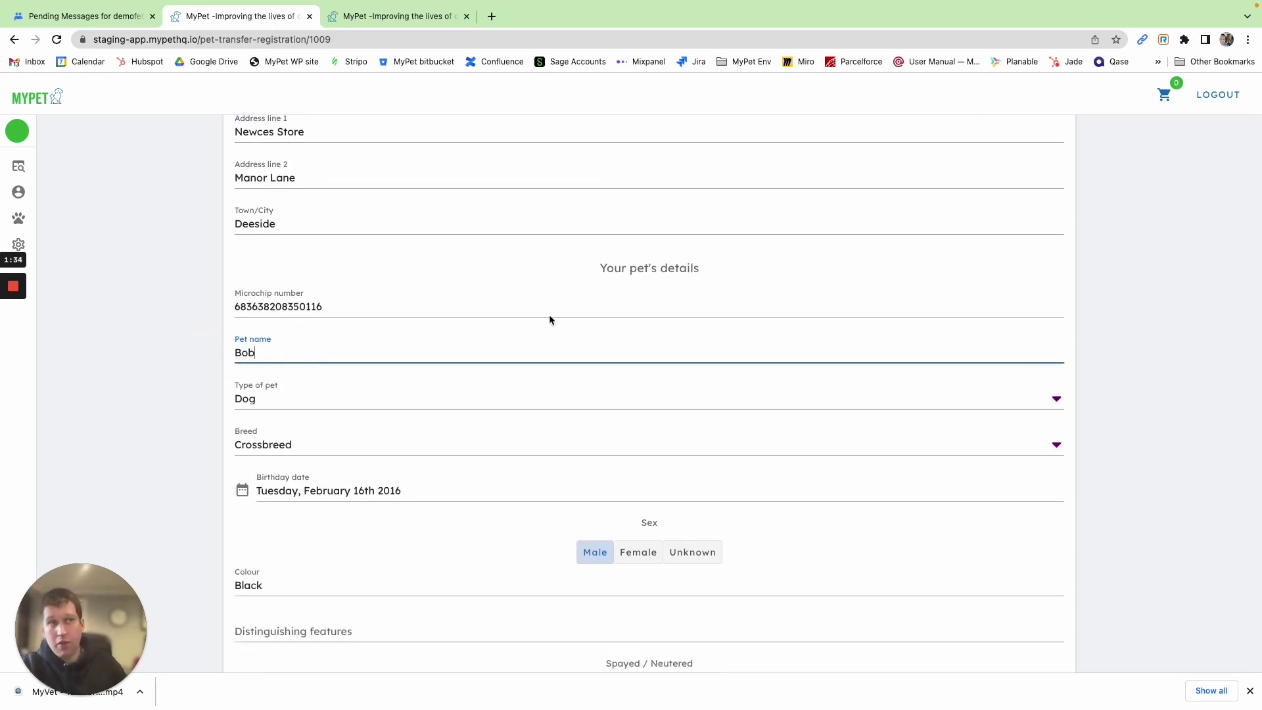
pyautogui.scroll(-3, 550, 318)
pyautogui.scroll(-2, 592, 423)
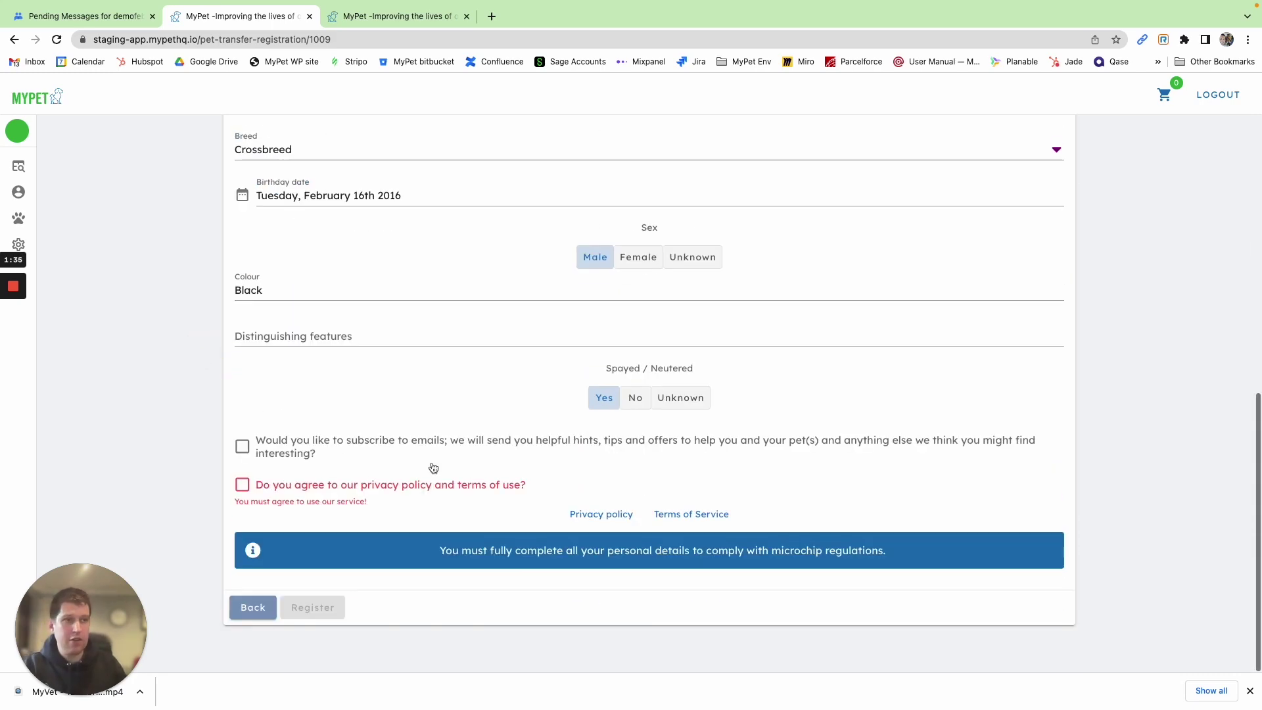
pyautogui.click(290, 486)
pyautogui.click(316, 606)
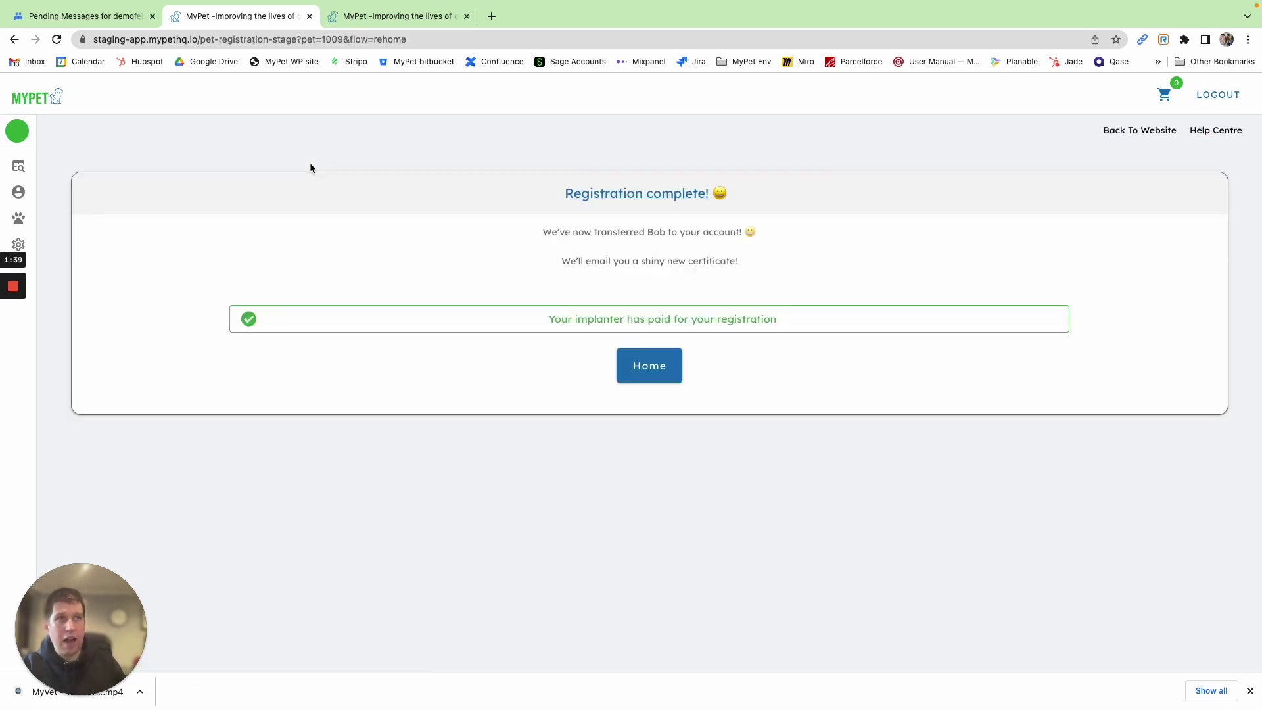
# Return MyPet home, recheck demofeb22's empty Pending and Approved lists, then list all groups
pyautogui.click(650, 366)
pyautogui.click(82, 16)
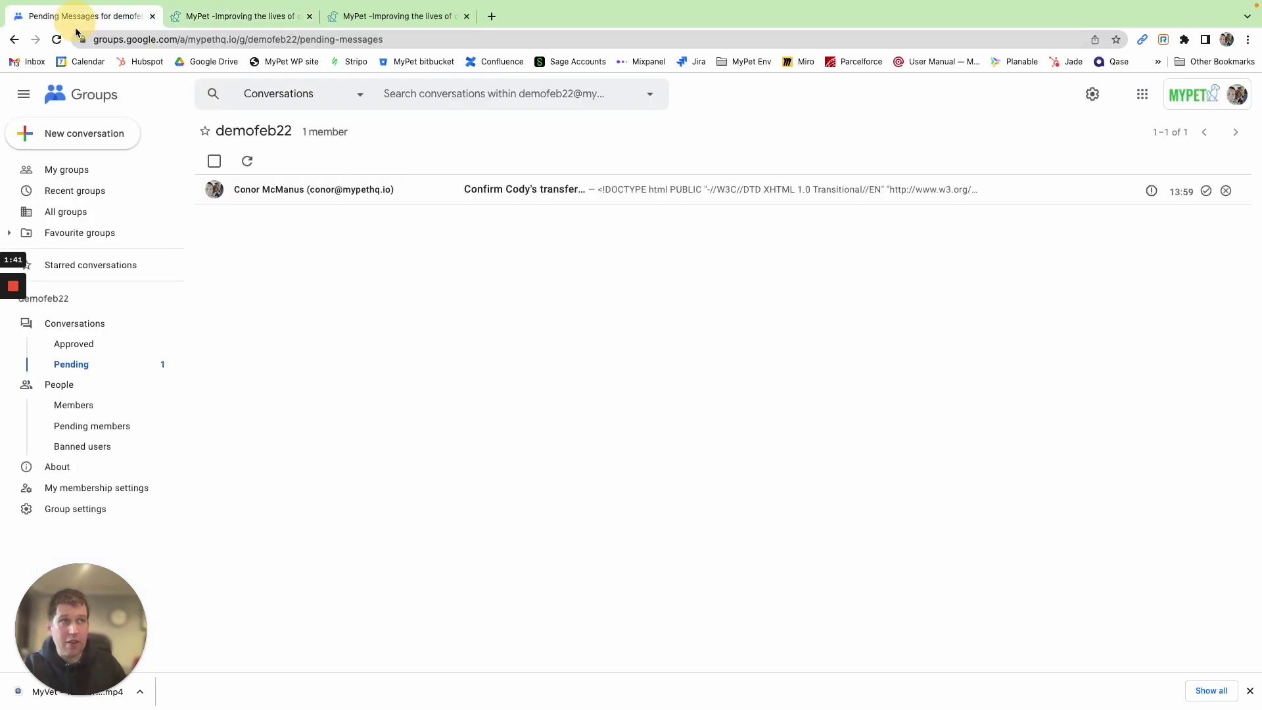
pyautogui.click(57, 39)
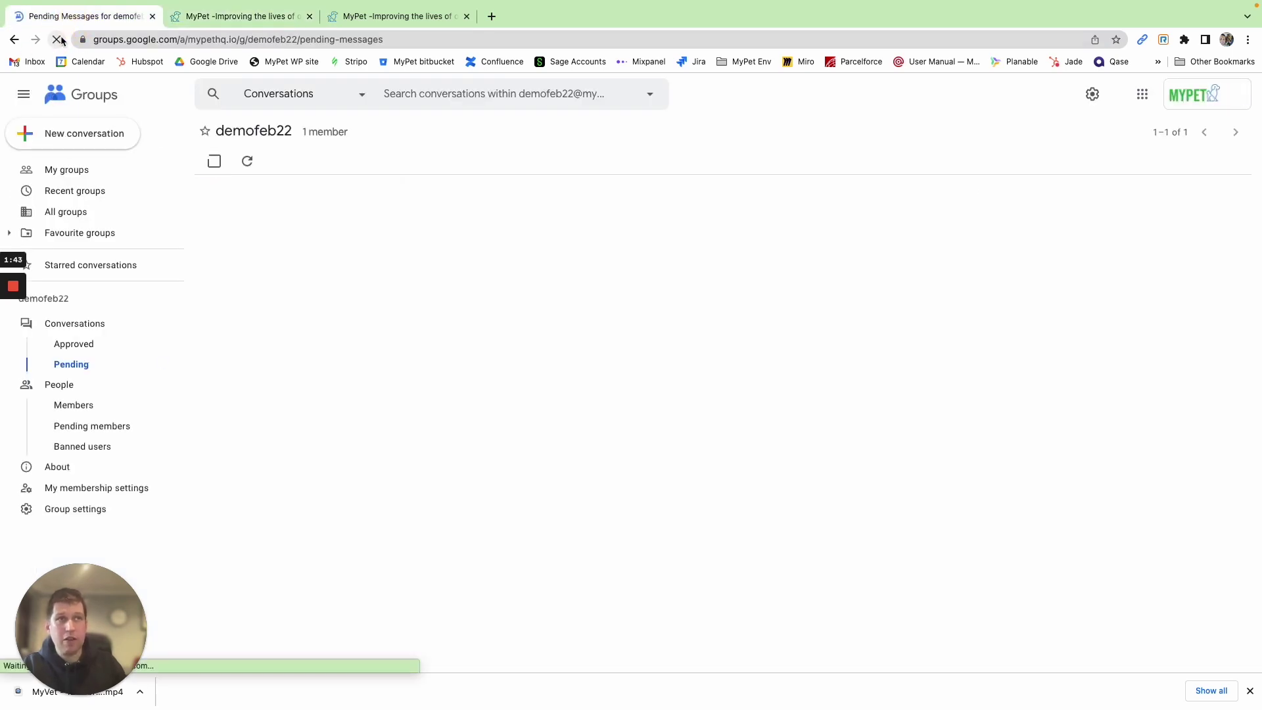
pyautogui.click(70, 343)
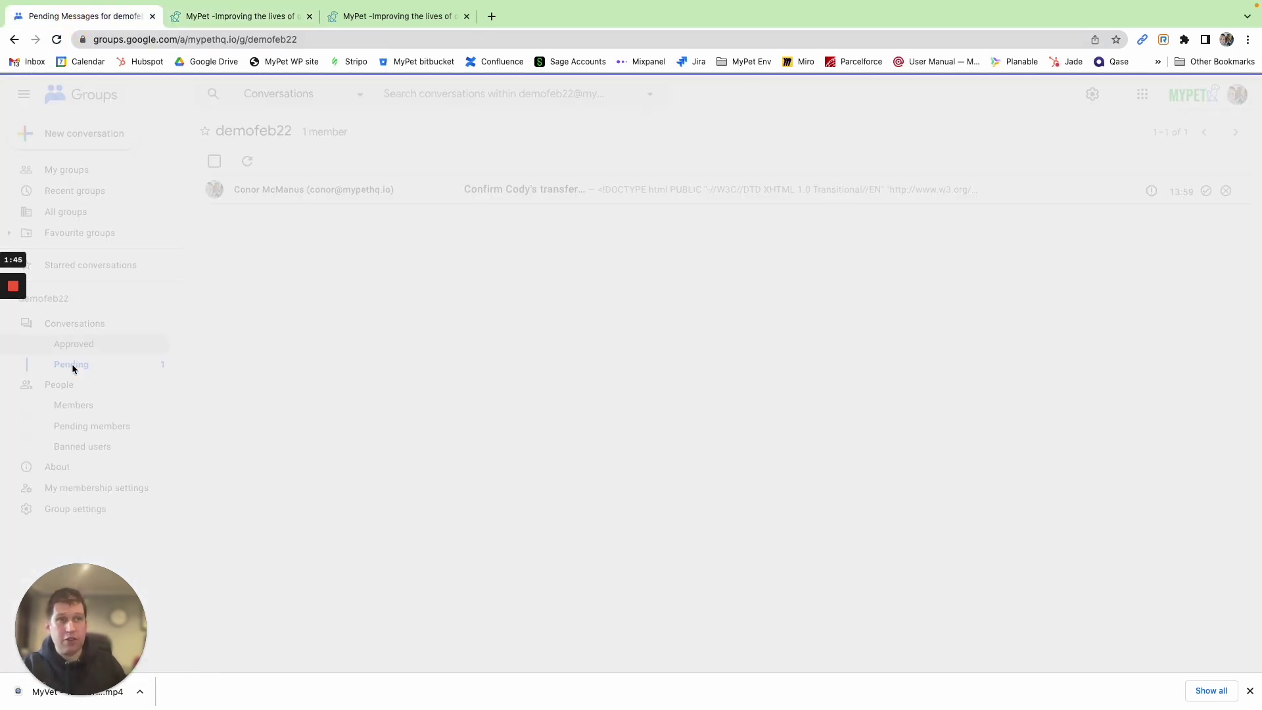
pyautogui.click(250, 16)
pyautogui.click(65, 17)
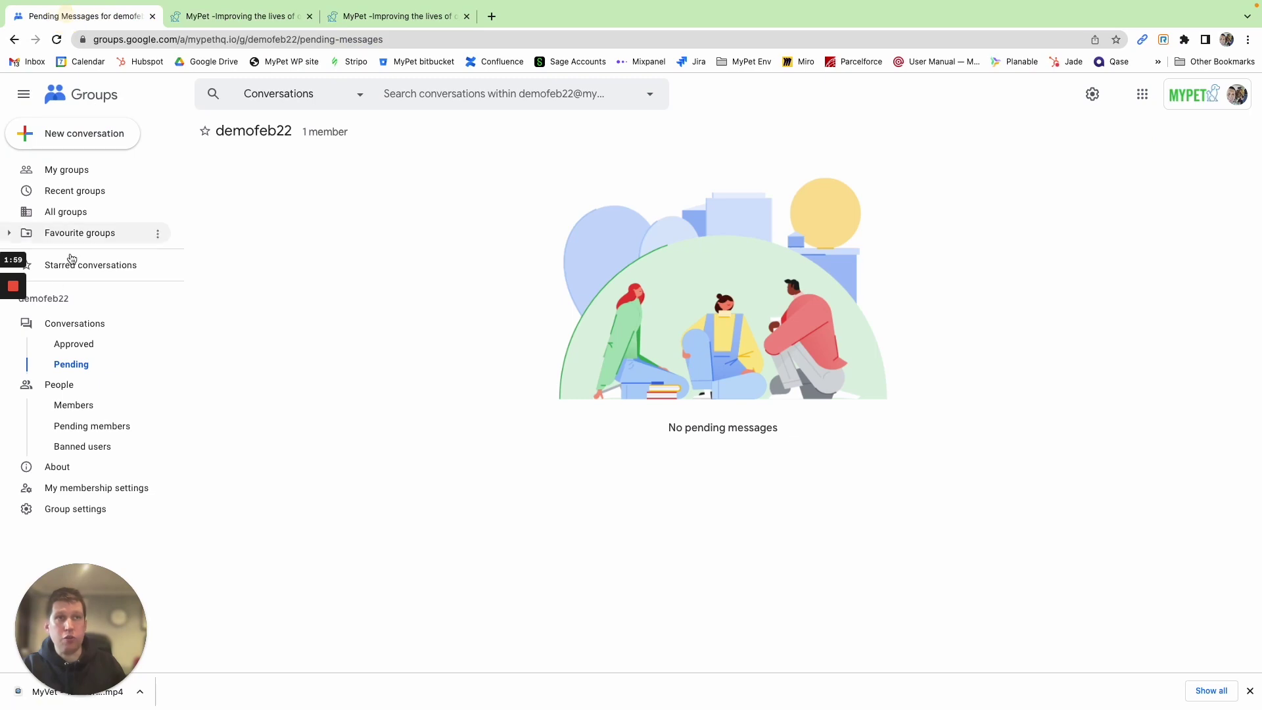
pyautogui.click(72, 169)
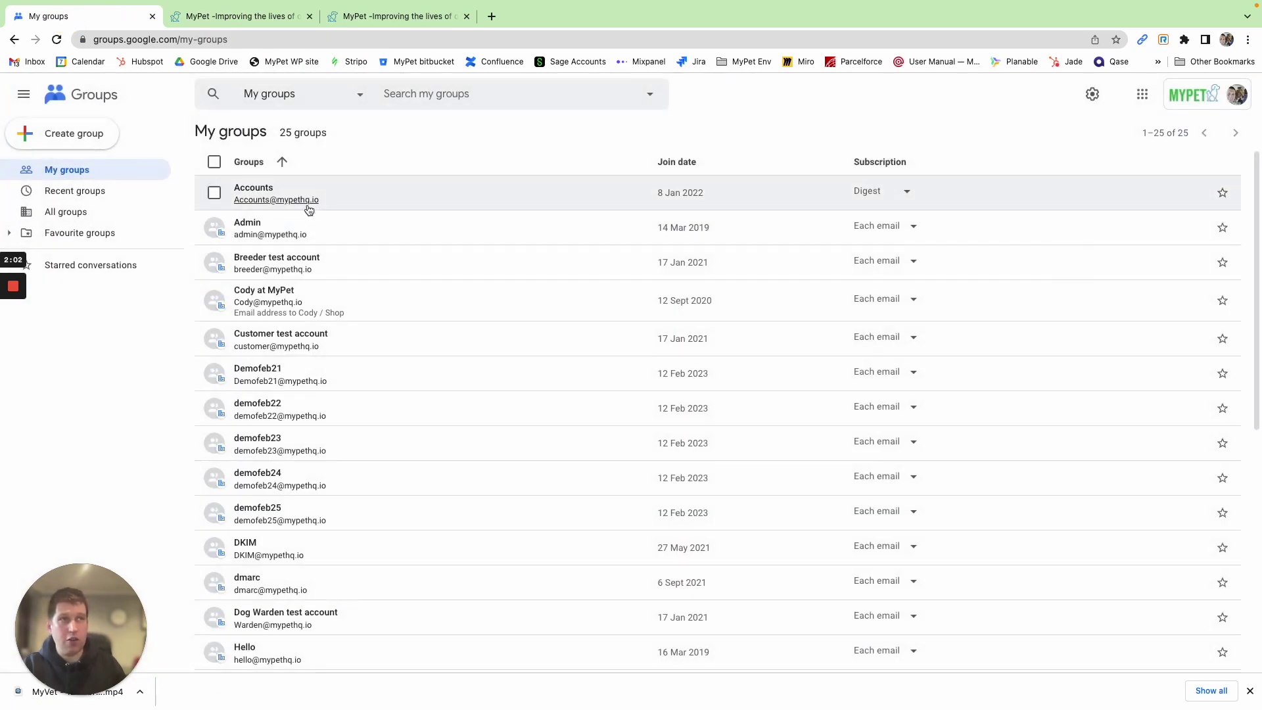
# Open Demofeb21's pending registration-confirmed email, then the 'Cody has been successfully rehomed' message
pyautogui.click(270, 369)
pyautogui.click(71, 364)
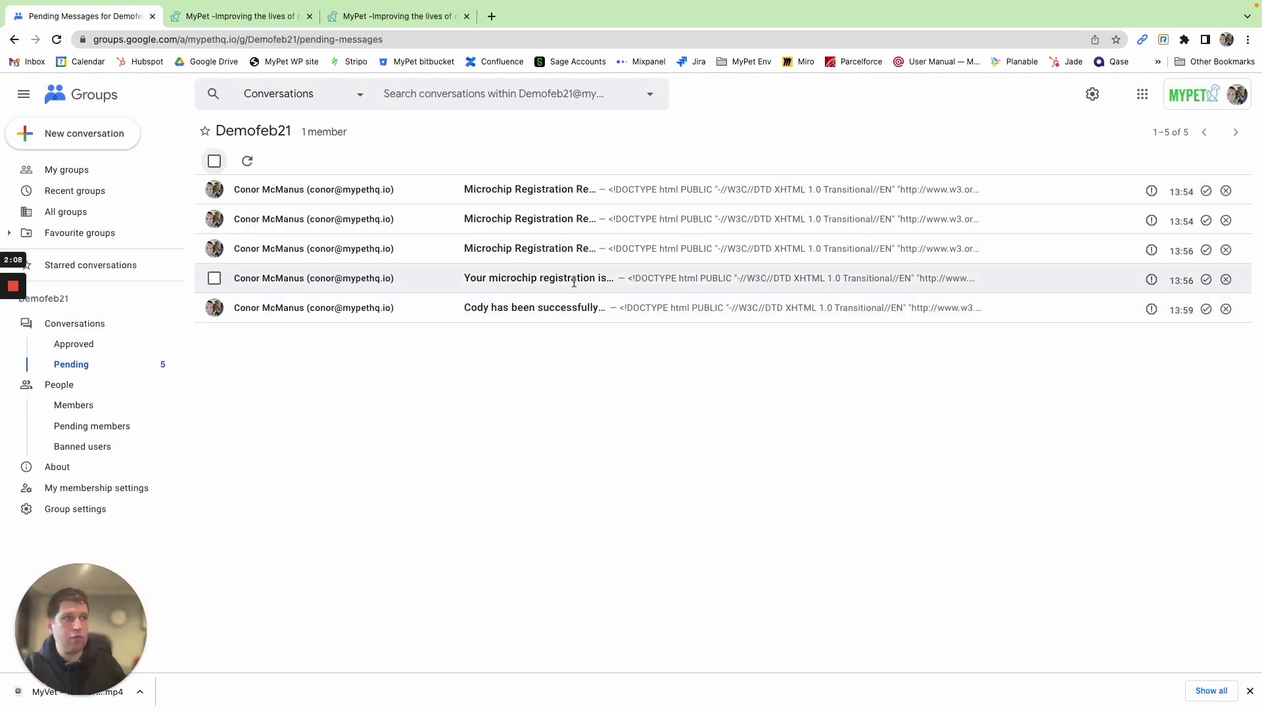
pyautogui.click(572, 277)
pyautogui.scroll(-3, 527, 442)
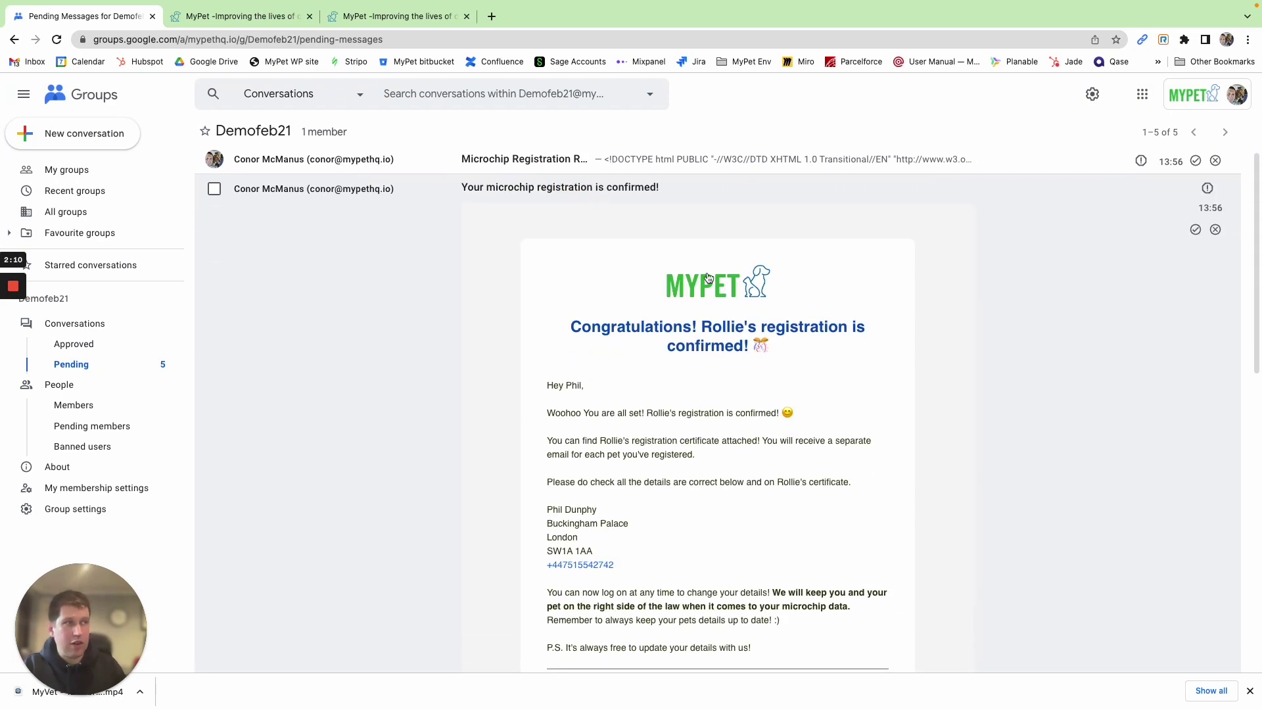
pyautogui.scroll(-3, 653, 409)
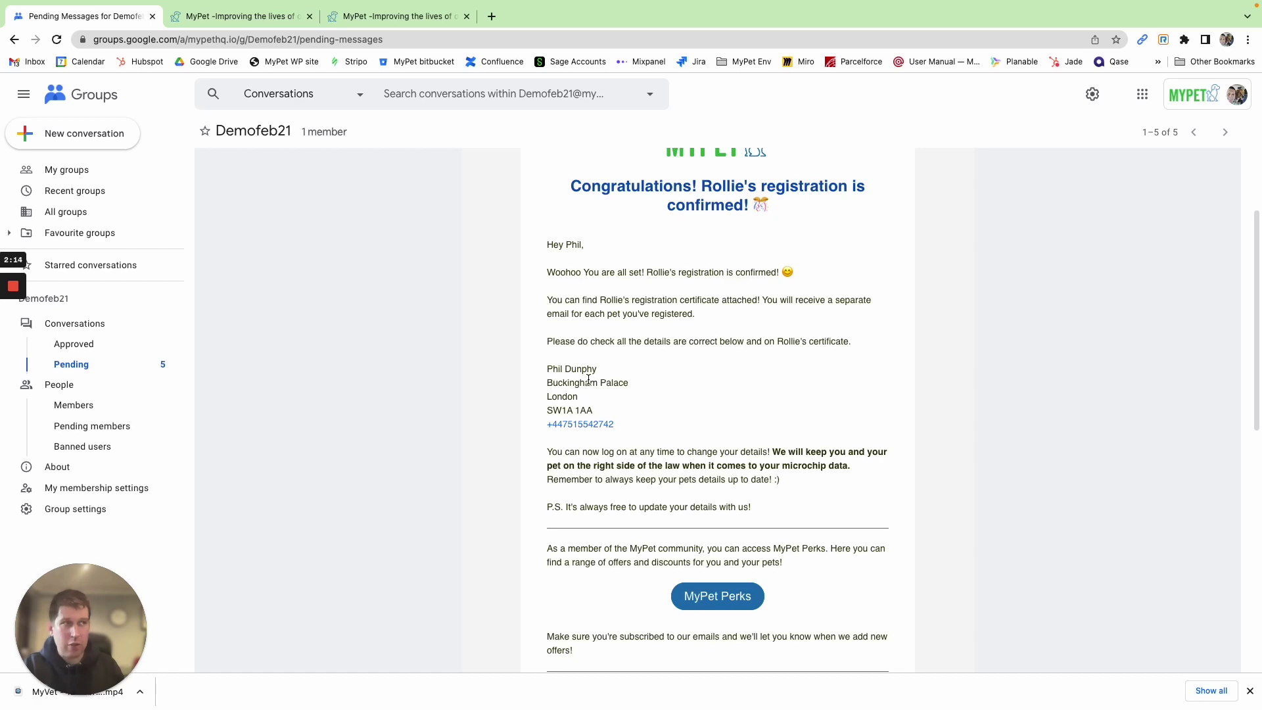
pyautogui.scroll(-10, 612, 421)
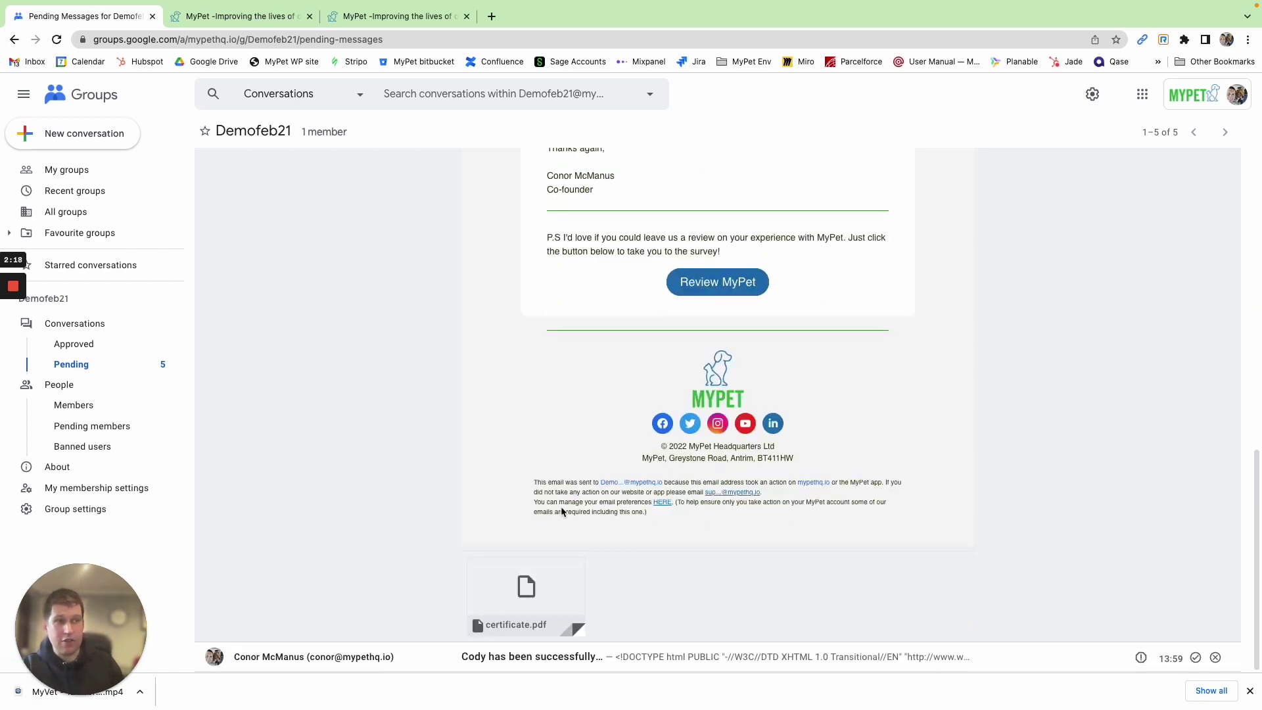
pyautogui.scroll(6, 538, 442)
pyautogui.scroll(-6, 539, 441)
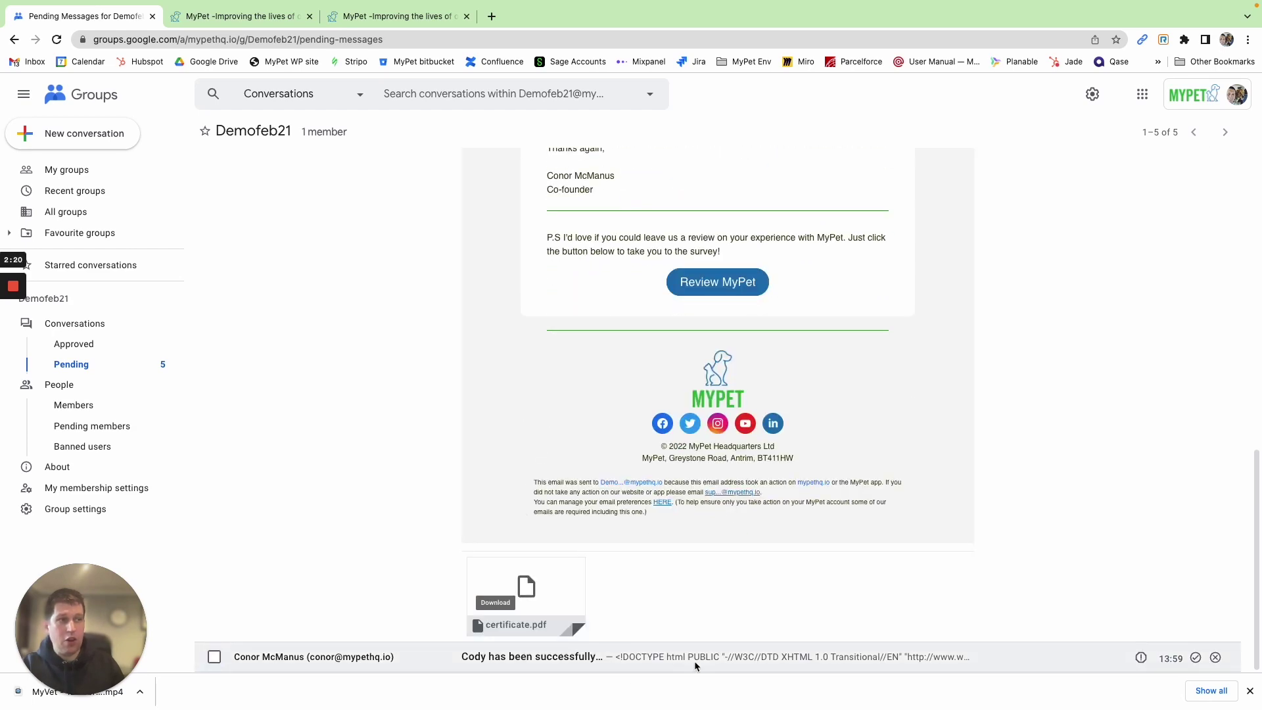
pyautogui.click(653, 656)
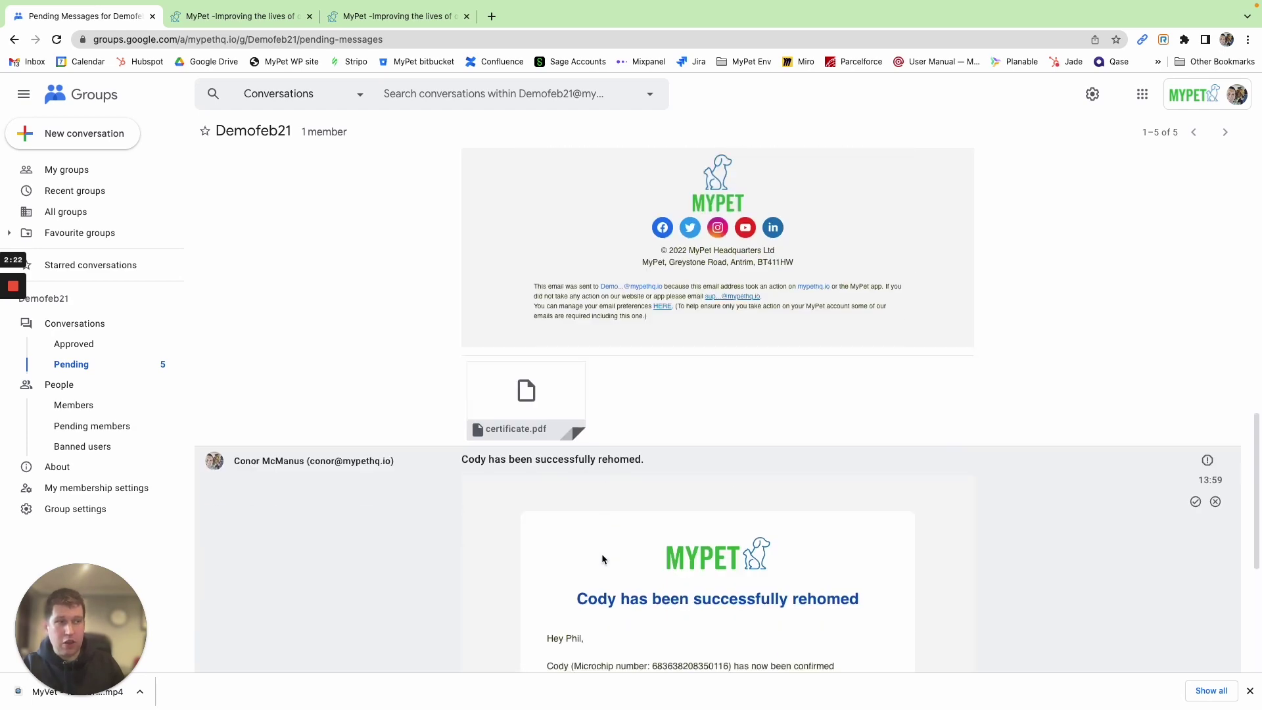
pyautogui.scroll(-5, 602, 554)
pyautogui.scroll(1, 624, 355)
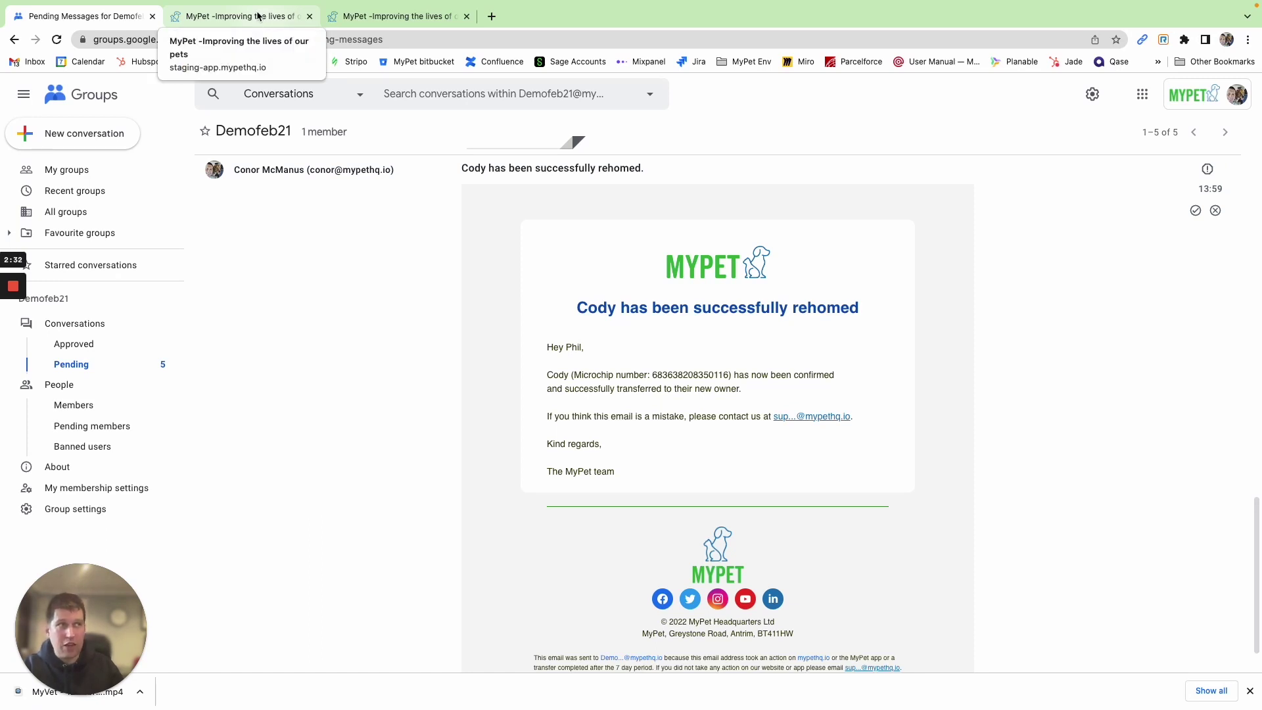
# Copy the microchip number from Bob's refreshed MyPet profile, then log out
pyautogui.click(257, 16)
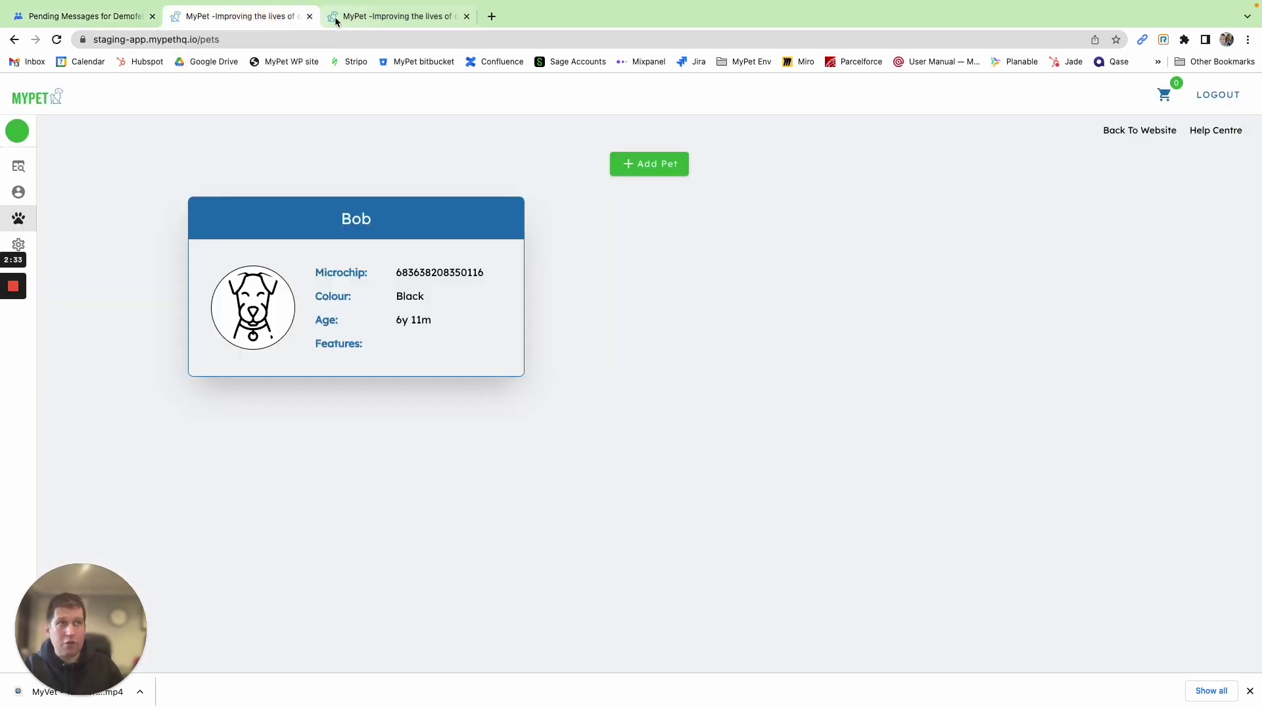
pyautogui.click(56, 40)
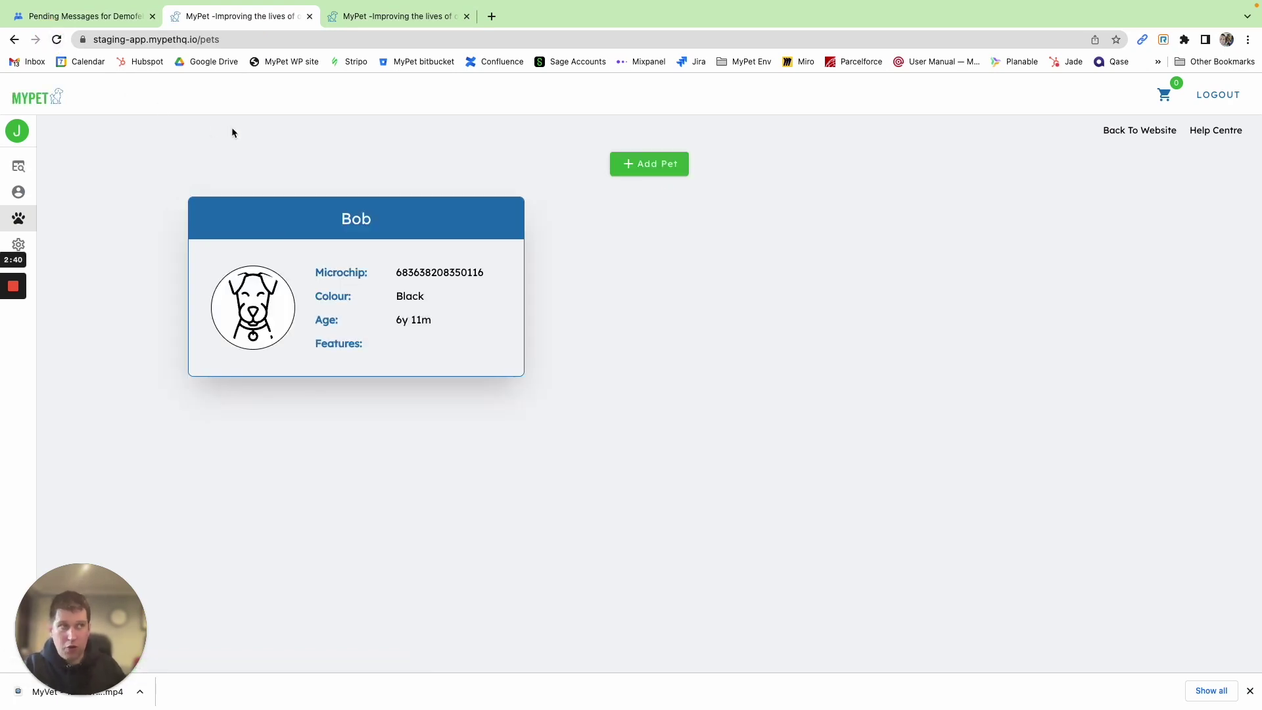
pyautogui.click(398, 313)
pyautogui.click(314, 228)
pyautogui.rightClick(314, 227)
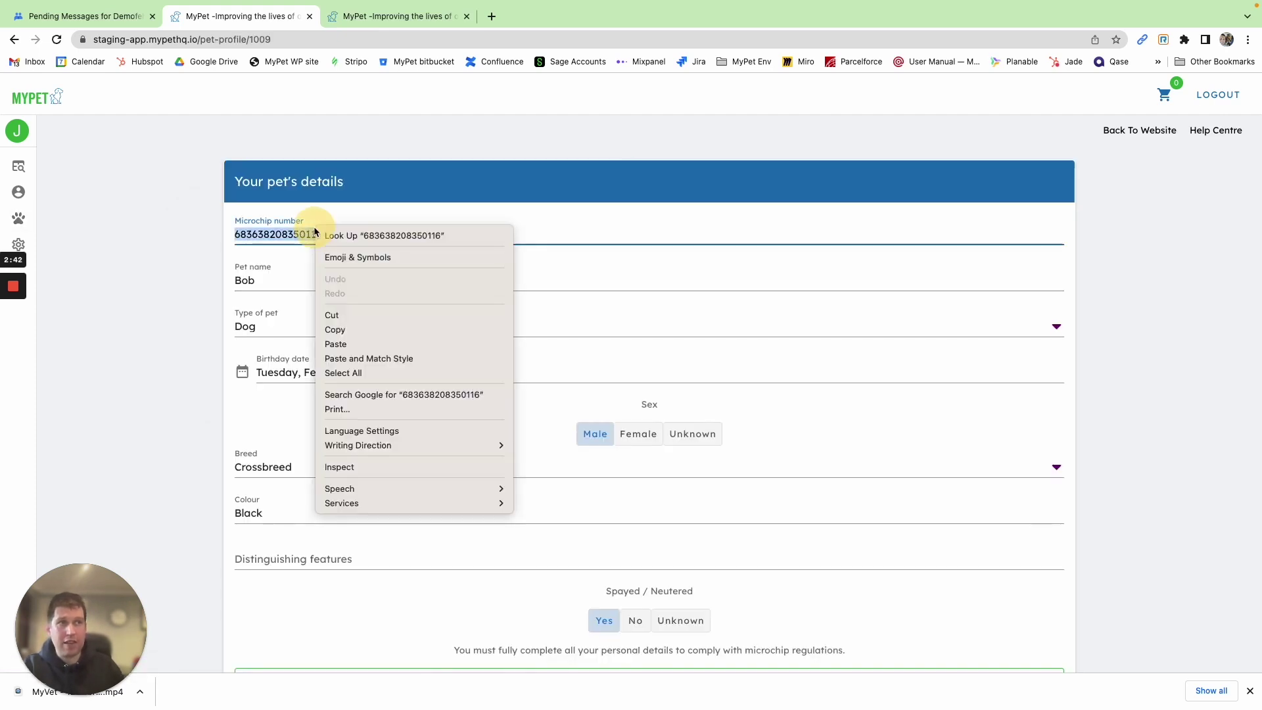
pyautogui.click(355, 328)
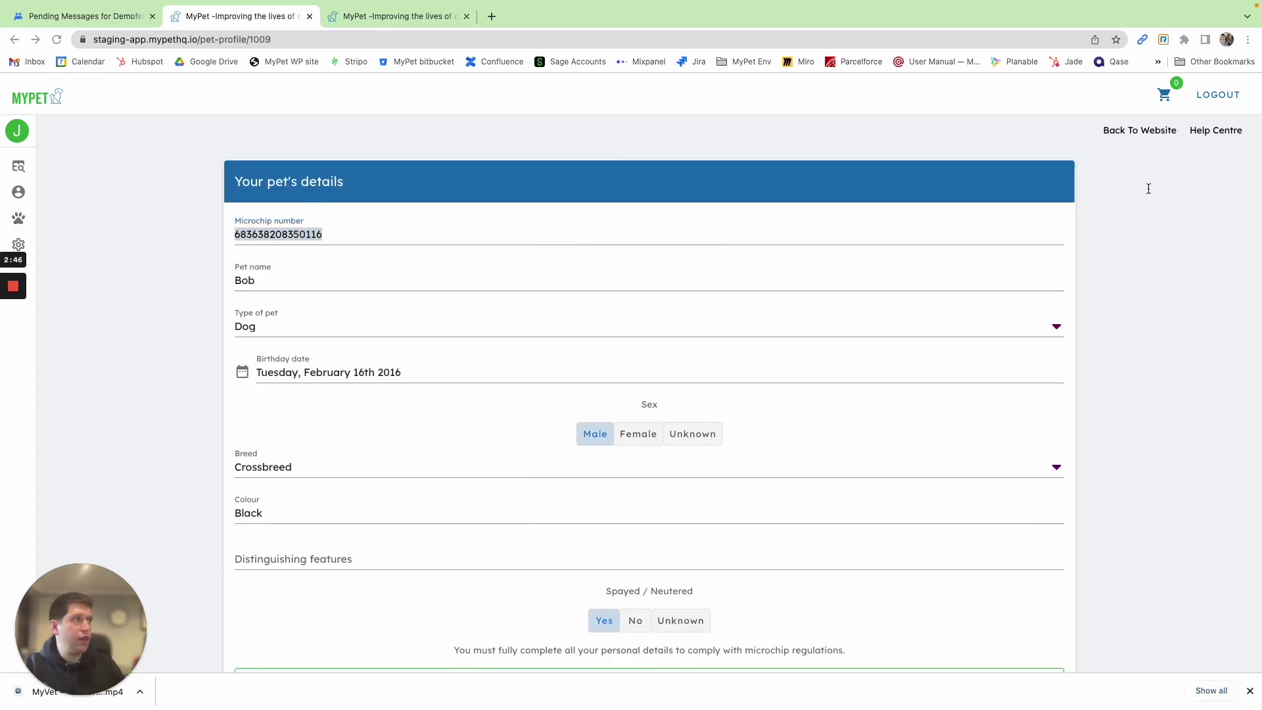
pyautogui.click(1215, 97)
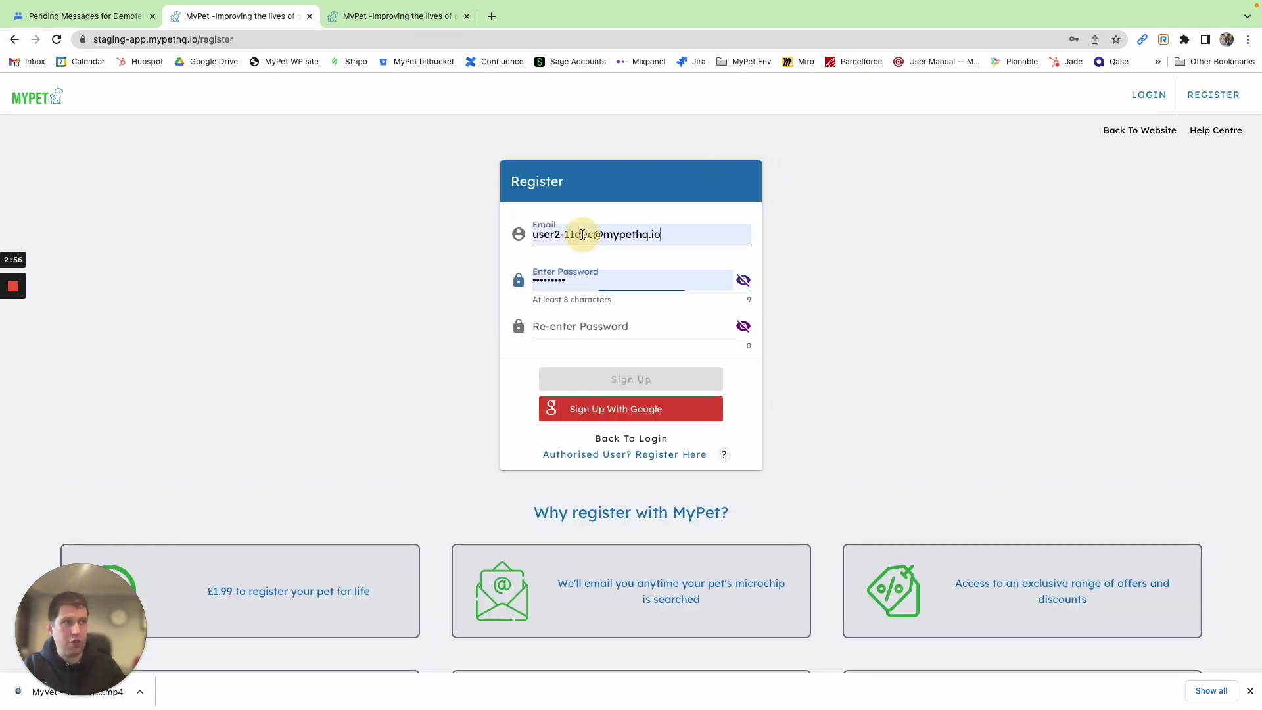
# Sign up the new keeper account, enter phone and postcode, pick the address and accept privacy
pyautogui.click(645, 379)
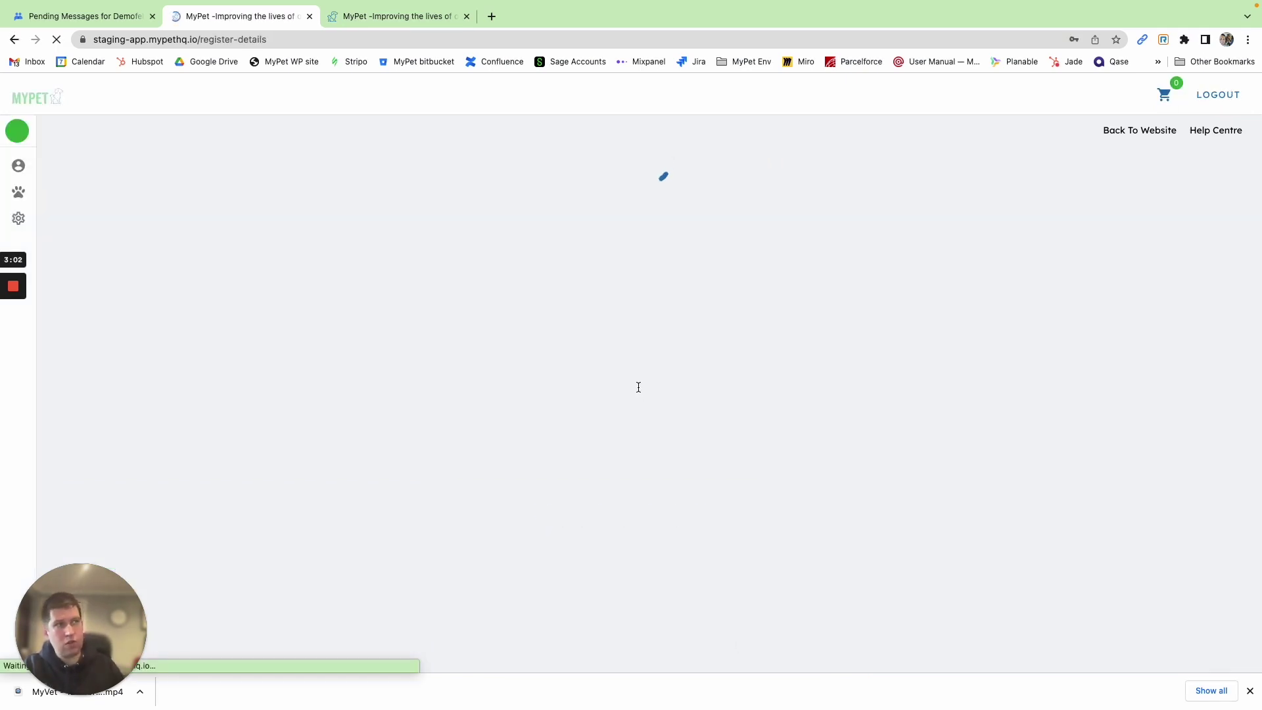
pyautogui.click(1044, 227)
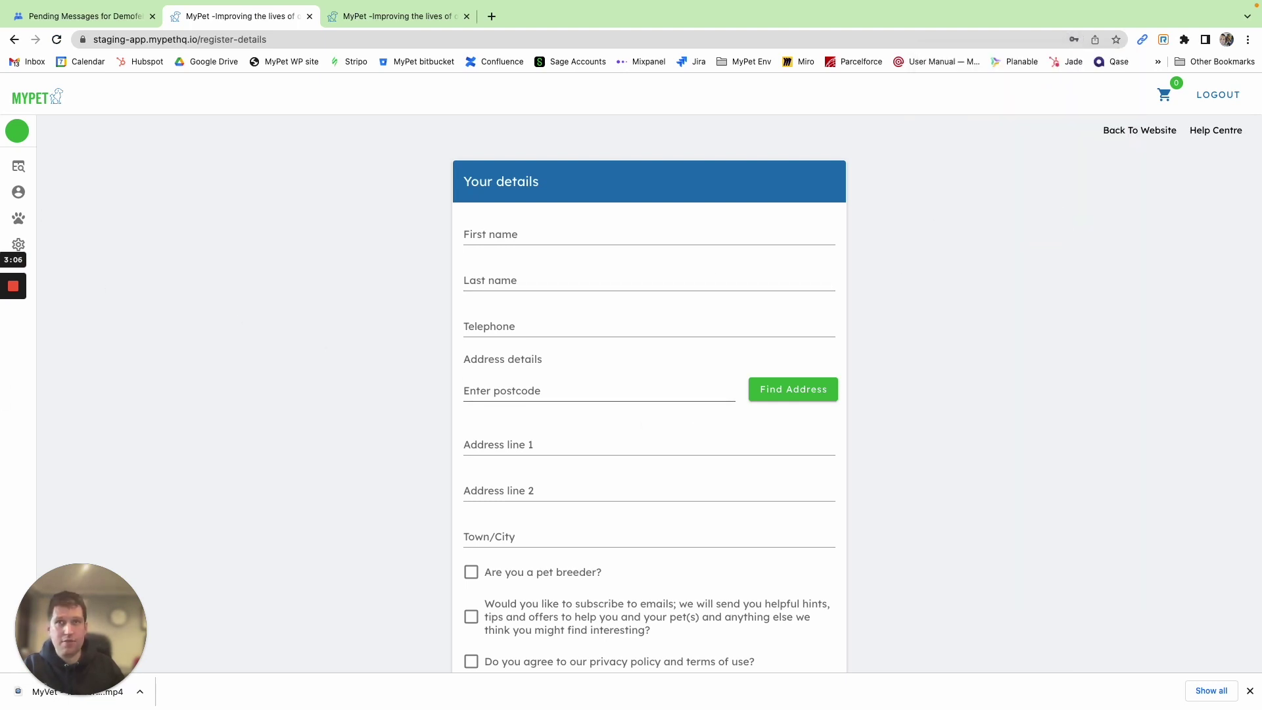
pyautogui.click(535, 238)
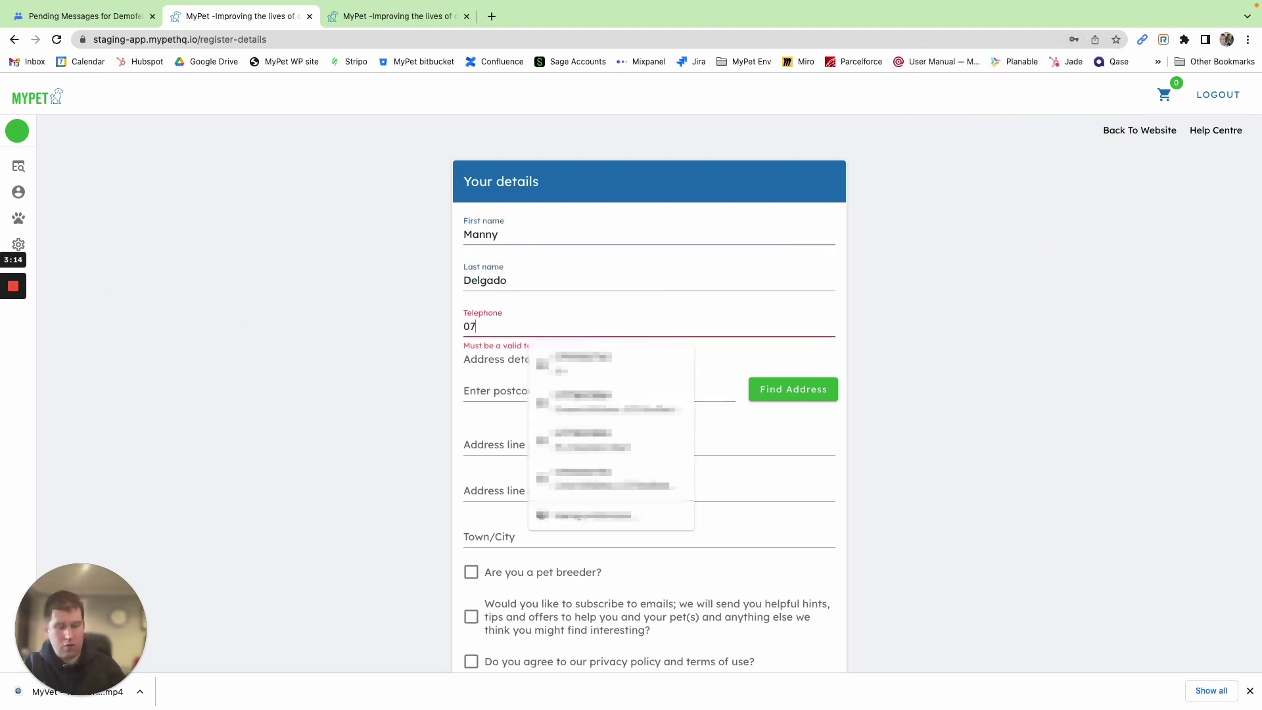
pyautogui.press('Tab')
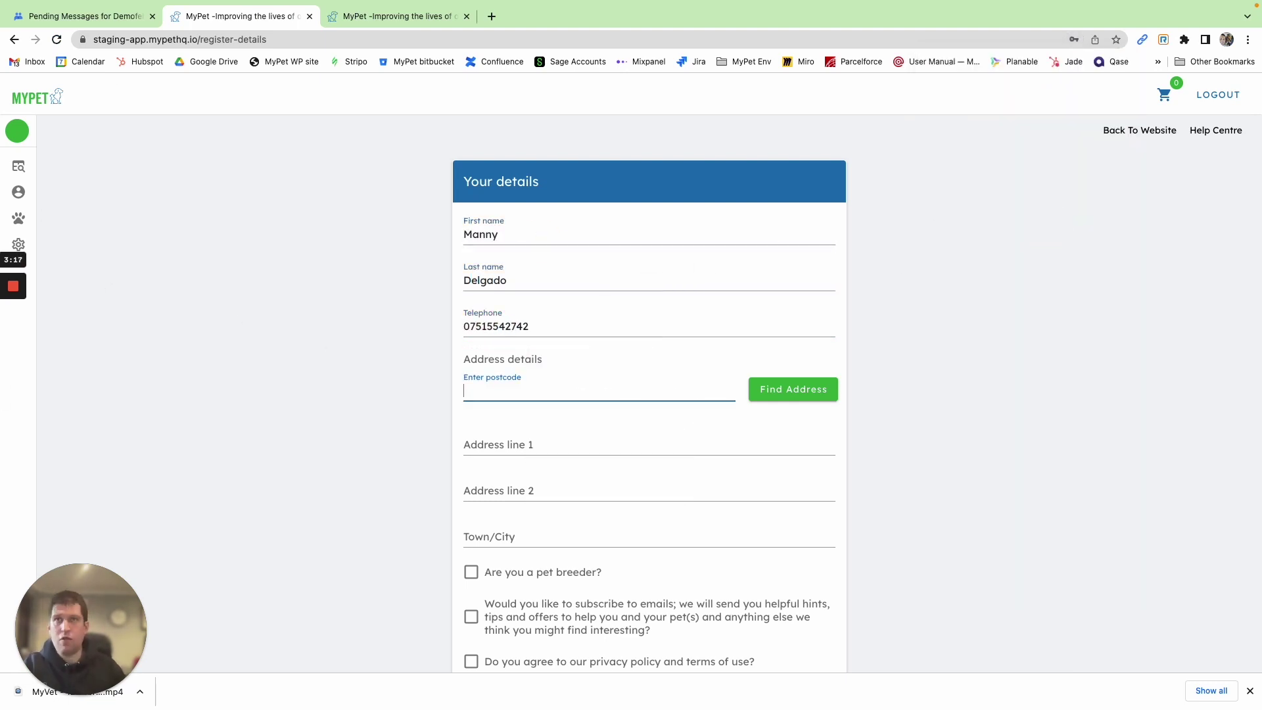
pyautogui.click(386, 246)
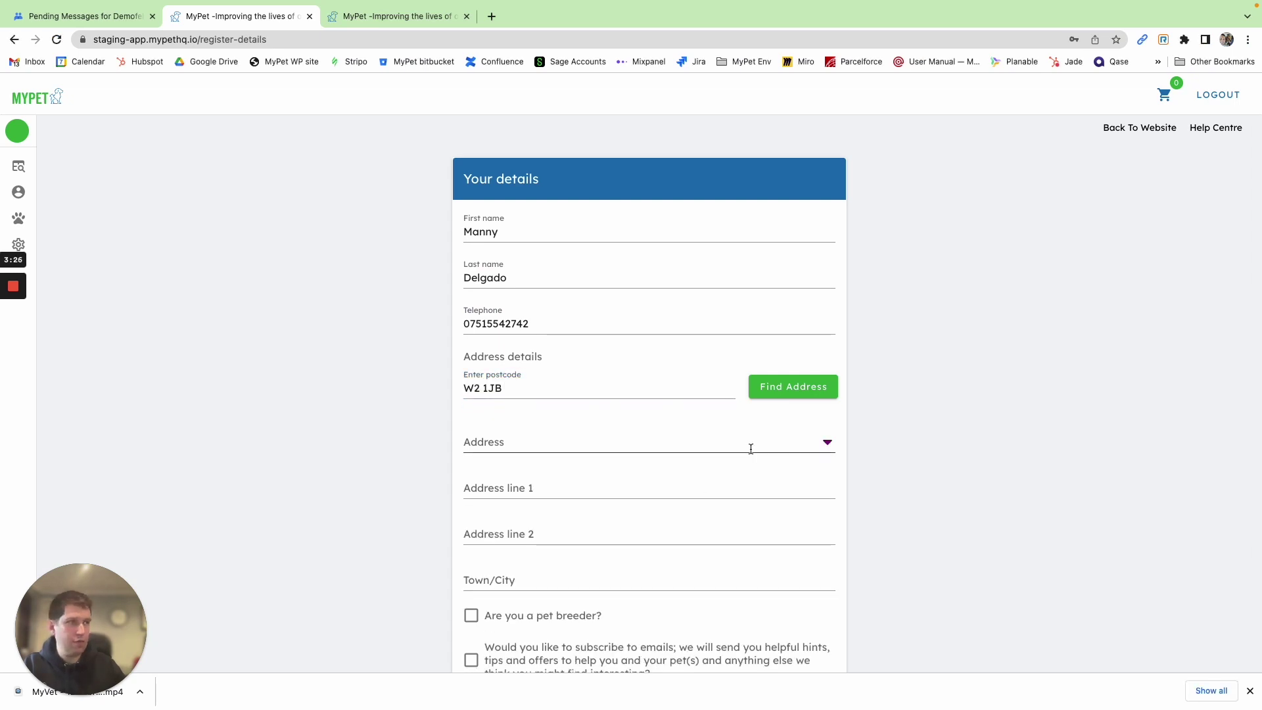
pyautogui.click(749, 445)
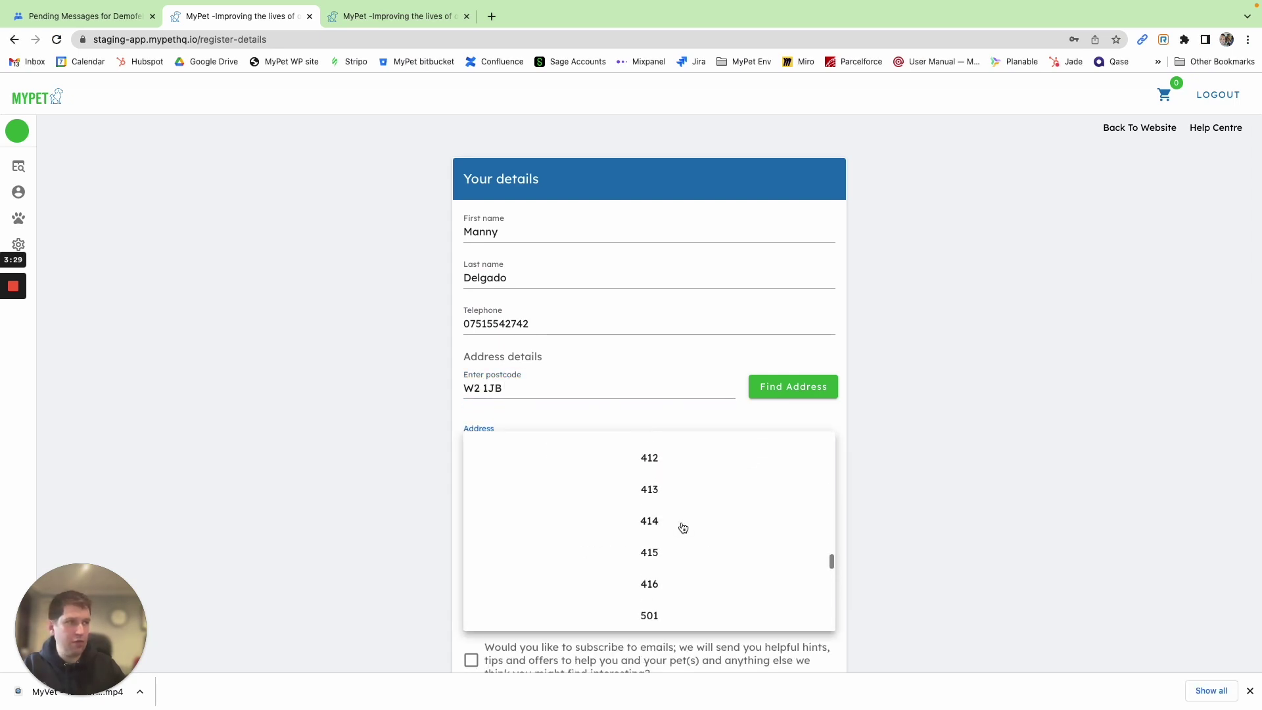
pyautogui.click(491, 551)
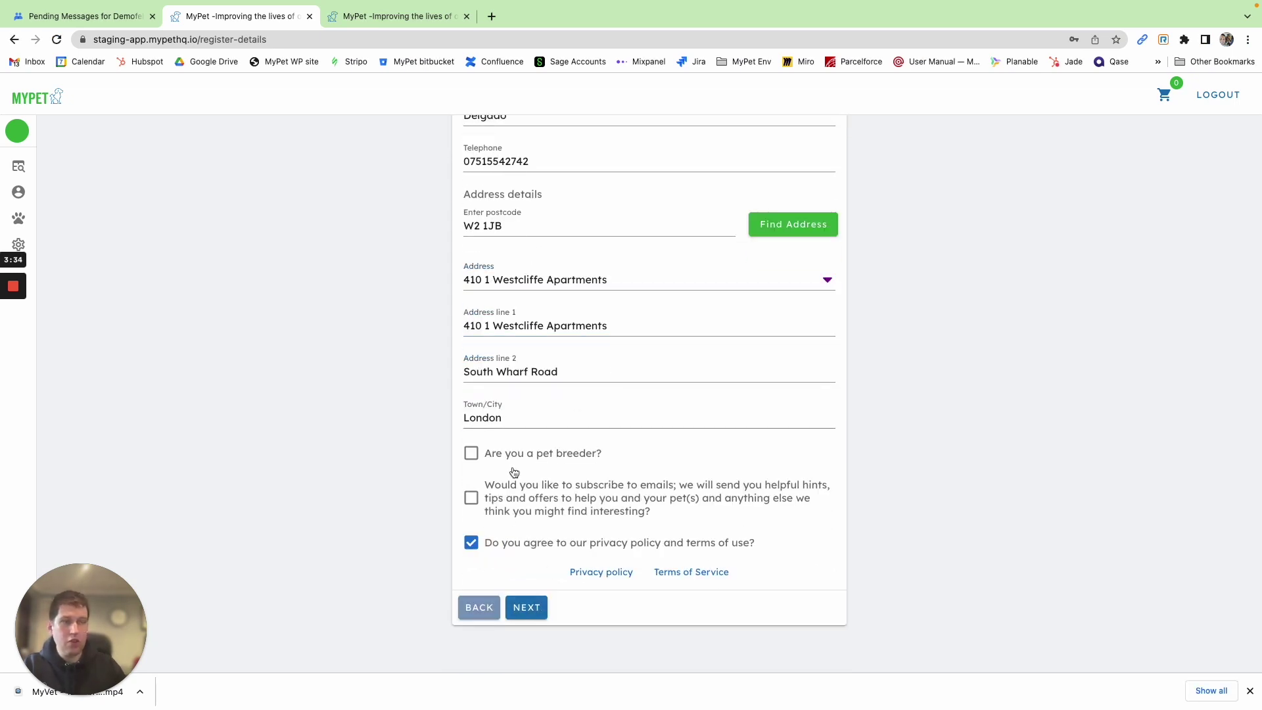
pyautogui.click(523, 606)
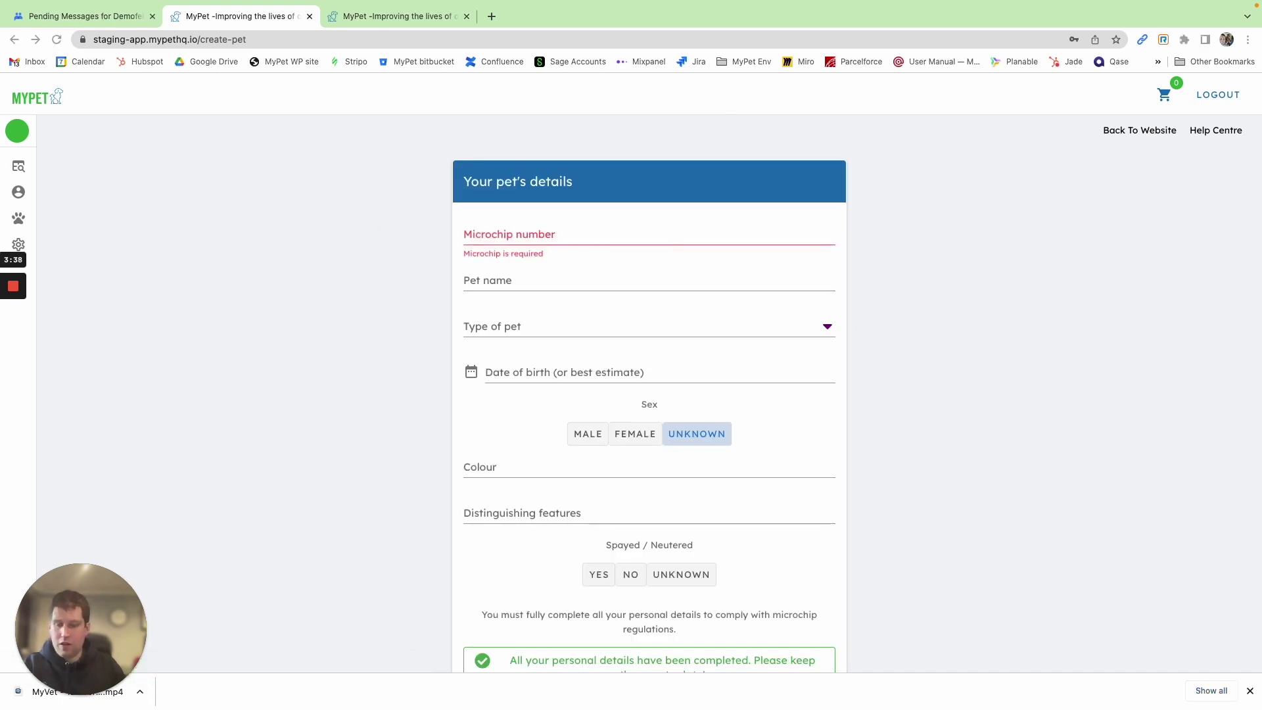
# Paste Bob's microchip number and claim keepership to start the transfer, then return to Google Groups
pyautogui.click(528, 233)
pyautogui.press('super+v')
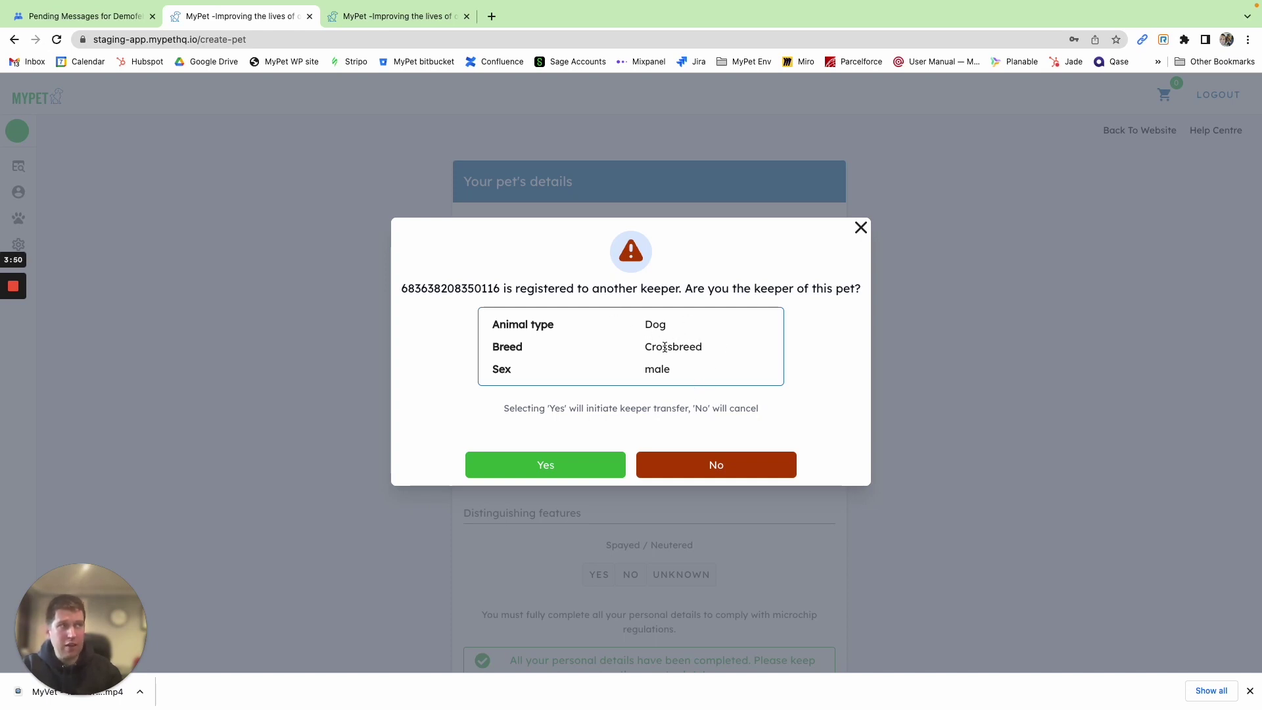
pyautogui.click(577, 471)
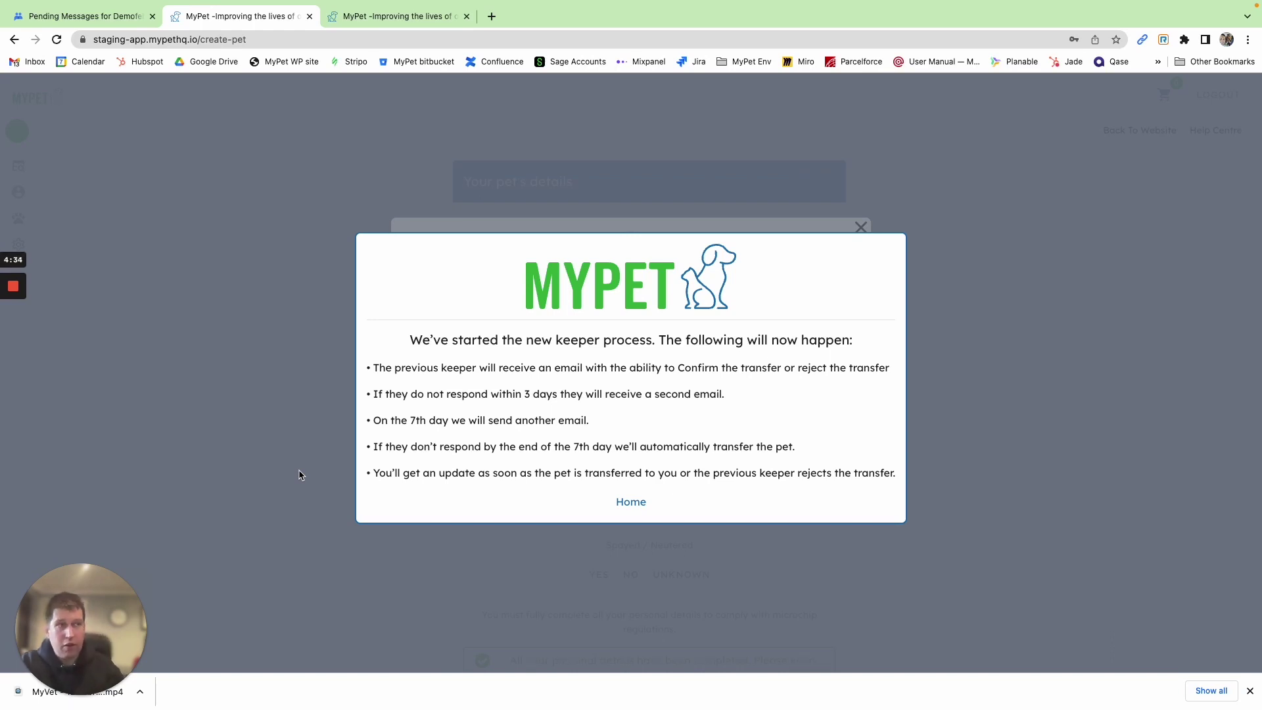
pyautogui.click(631, 502)
pyautogui.click(75, 15)
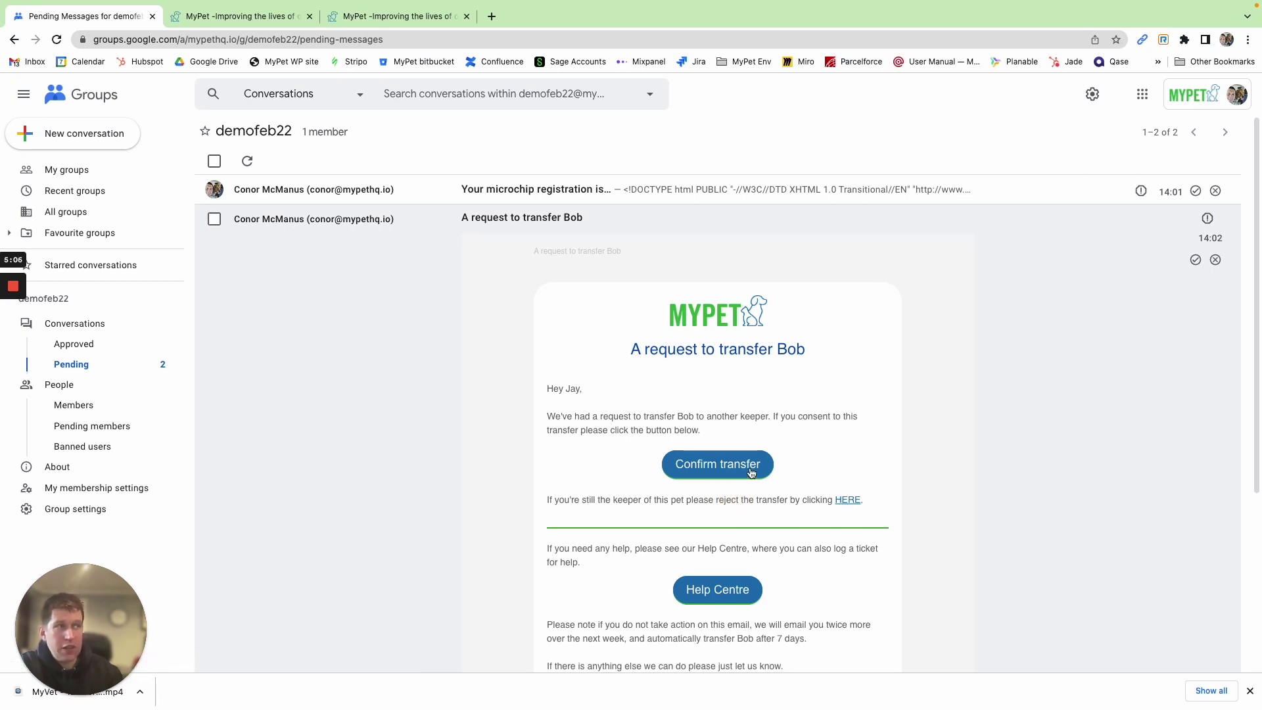
# Confirm Bob's transfer as the previous keeper and return to the pending messages
pyautogui.click(707, 464)
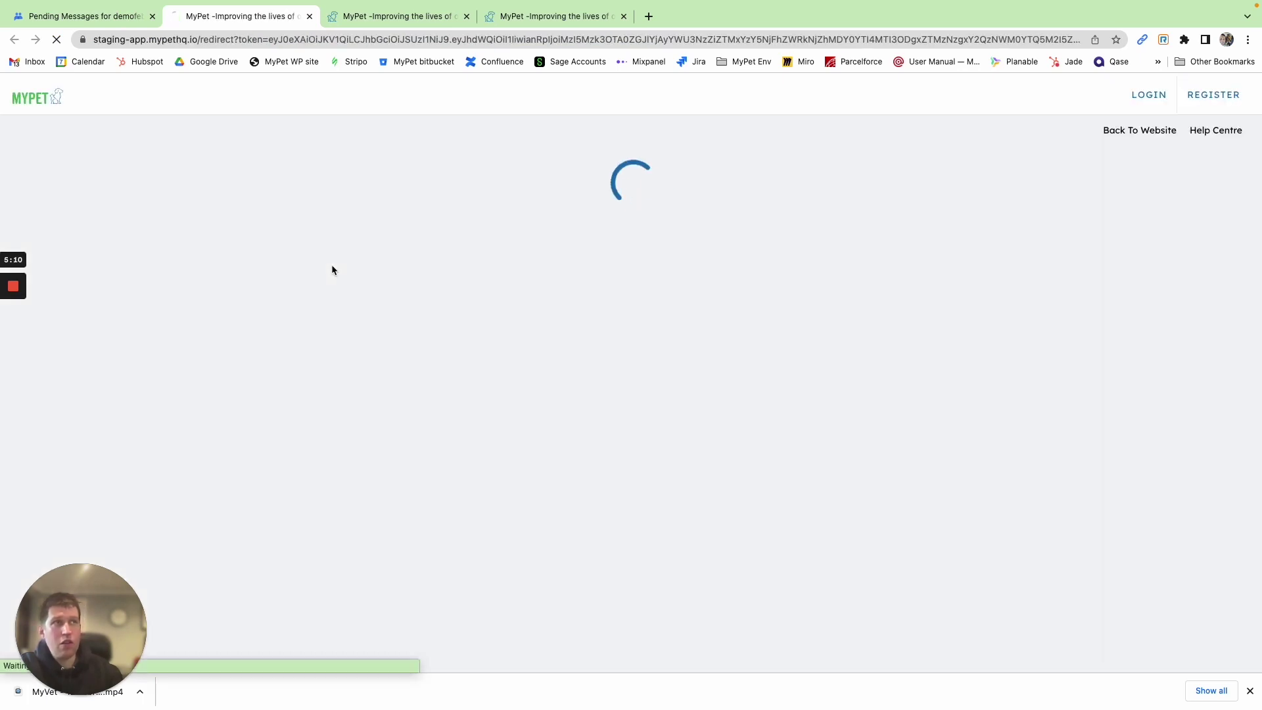
pyautogui.click(634, 370)
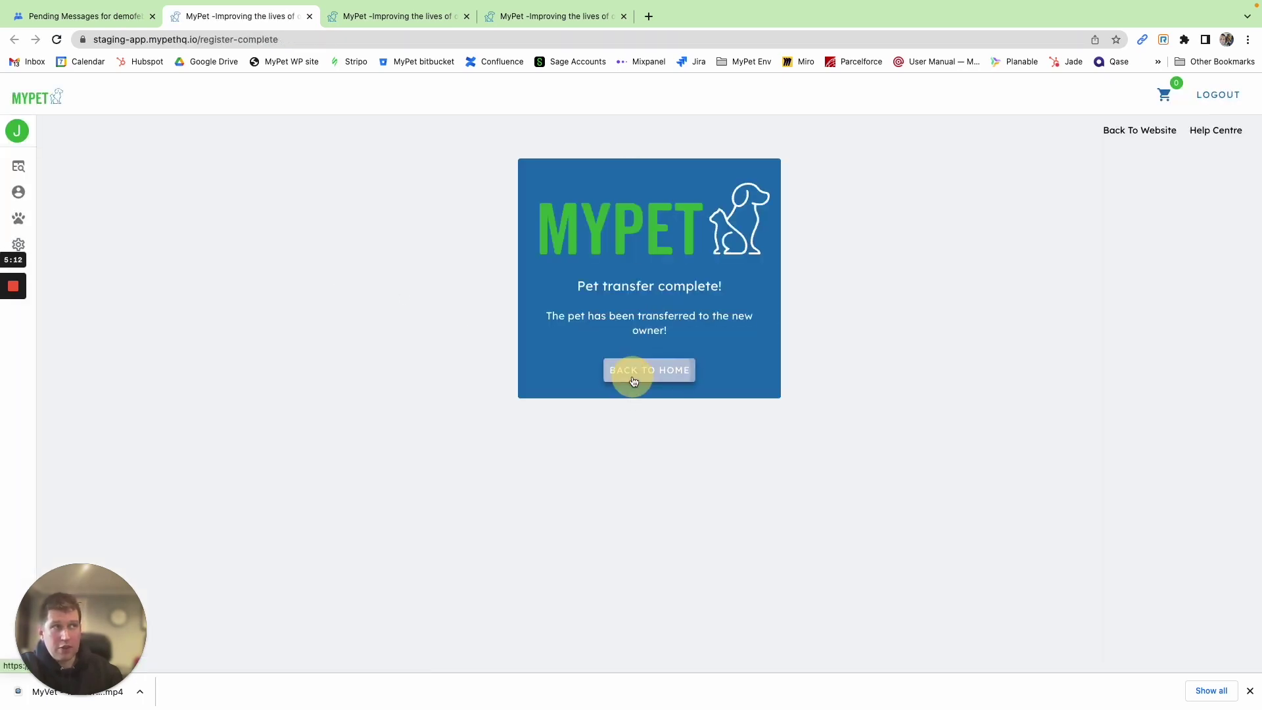
pyautogui.click(82, 16)
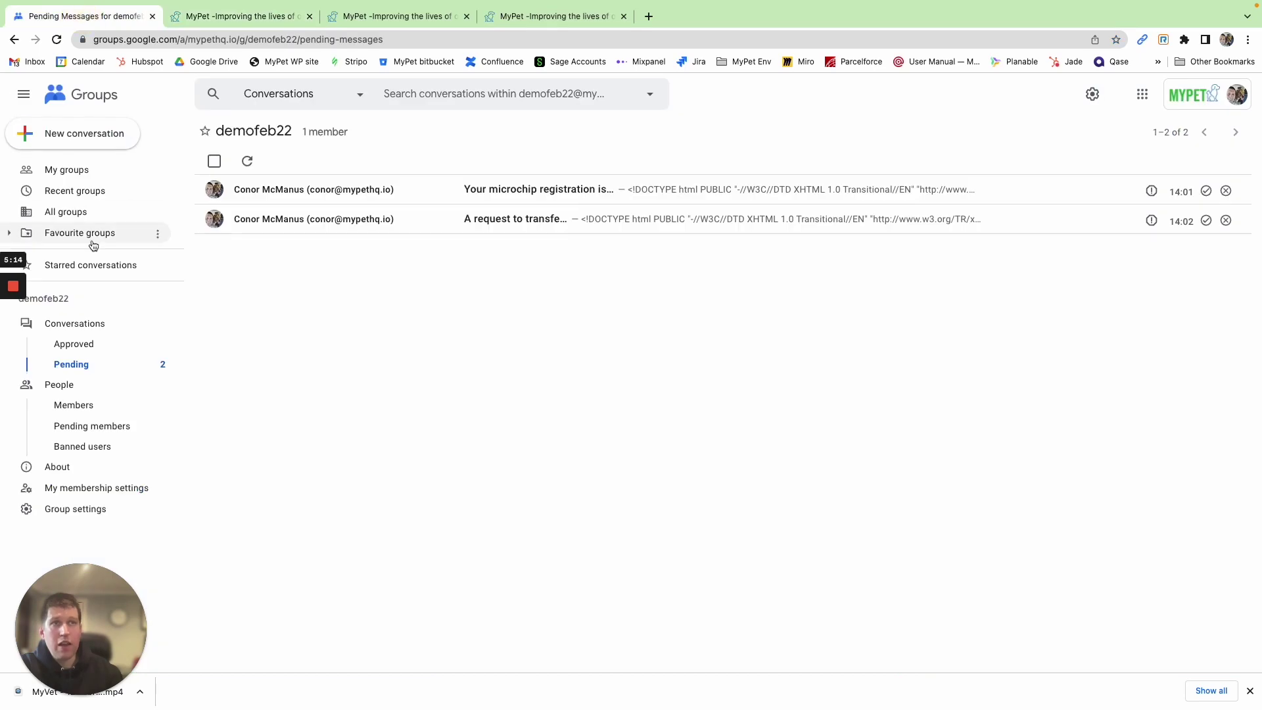
# In demofeb23's pending messages, open Bob's transfer email and follow 'Confirm your details'
pyautogui.click(63, 170)
pyautogui.click(270, 436)
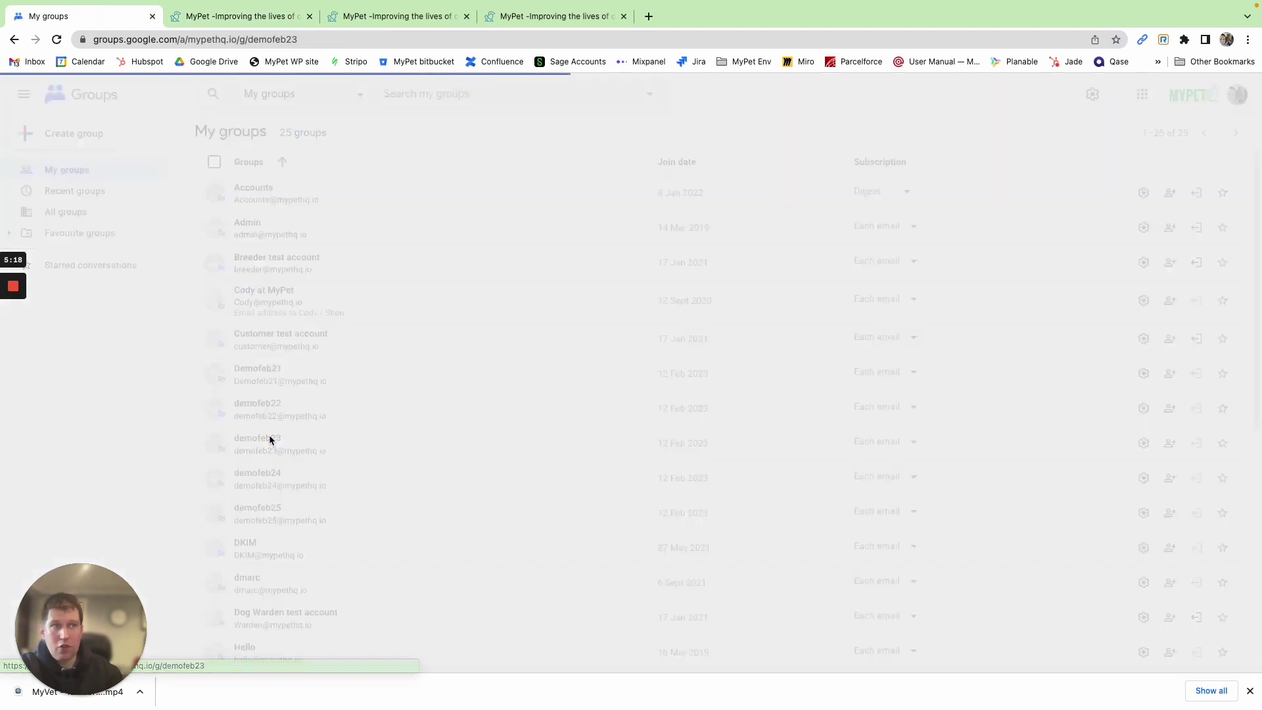
pyautogui.click(72, 365)
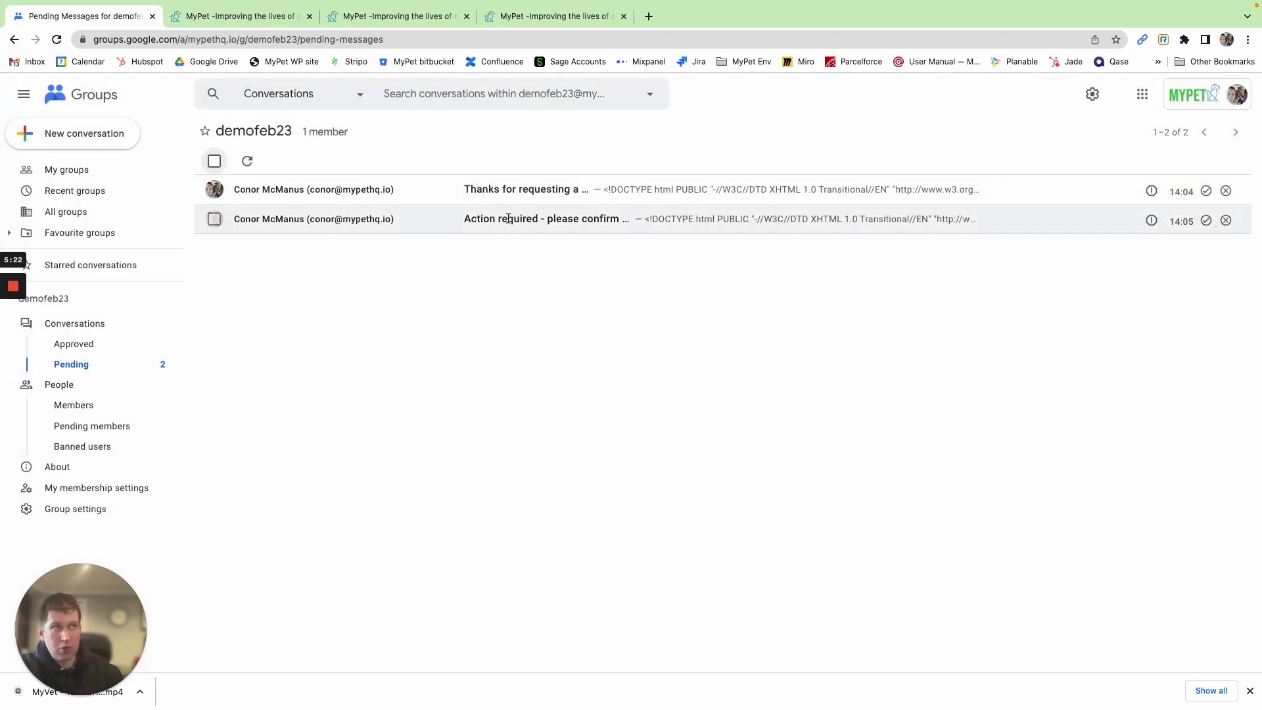
pyautogui.click(526, 189)
pyautogui.scroll(-10, 600, 389)
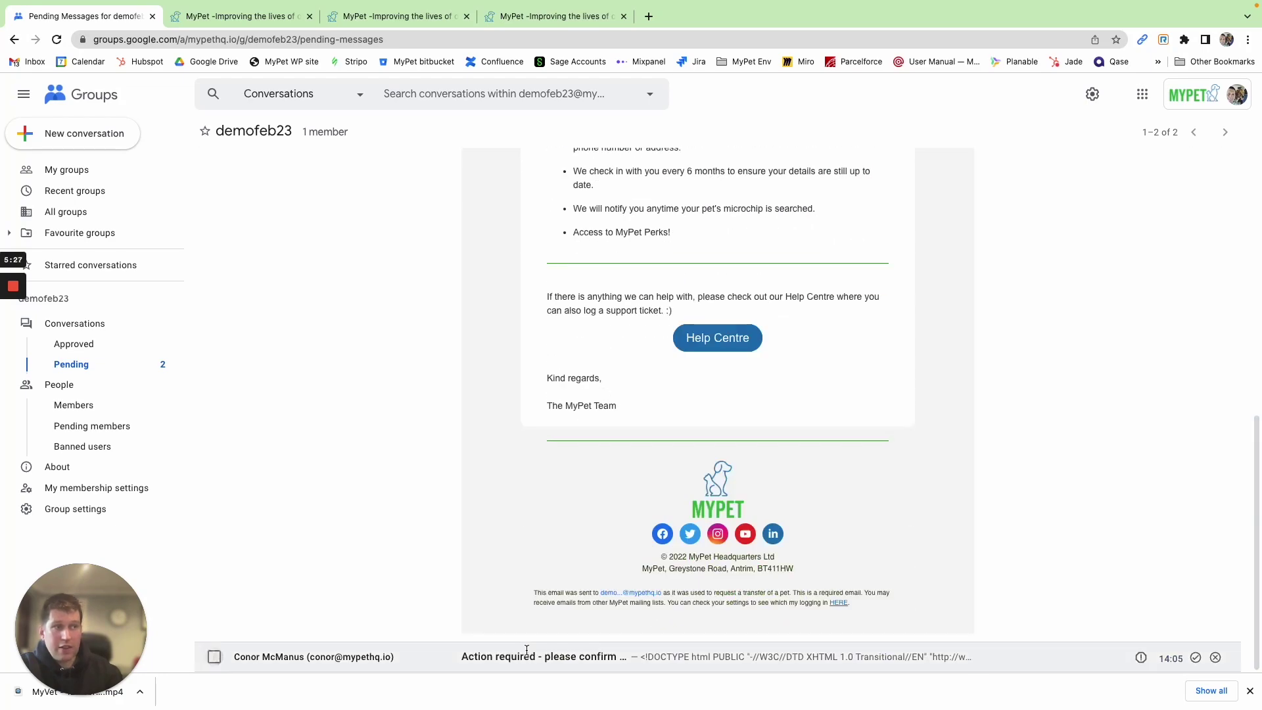
pyautogui.click(525, 656)
pyautogui.scroll(-8, 546, 526)
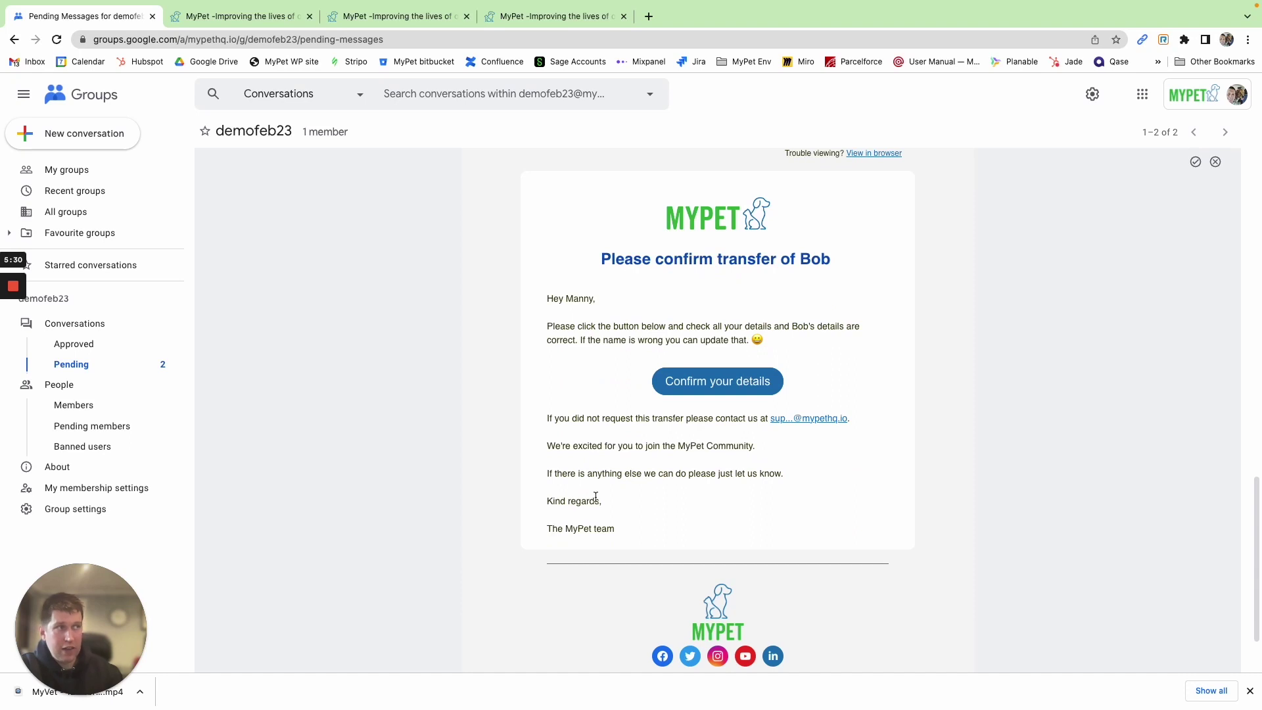
pyautogui.click(722, 386)
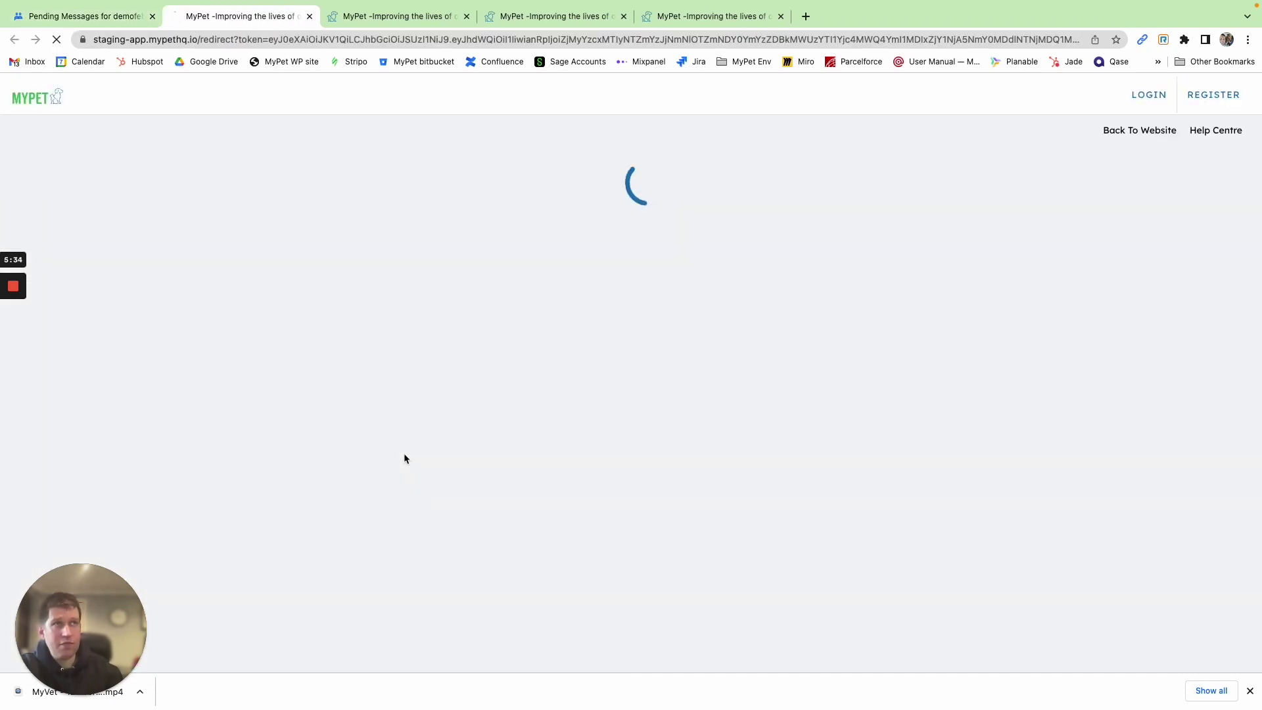
# Save the new keeper's personal details on the confirm-details page
pyautogui.scroll(-3, 552, 450)
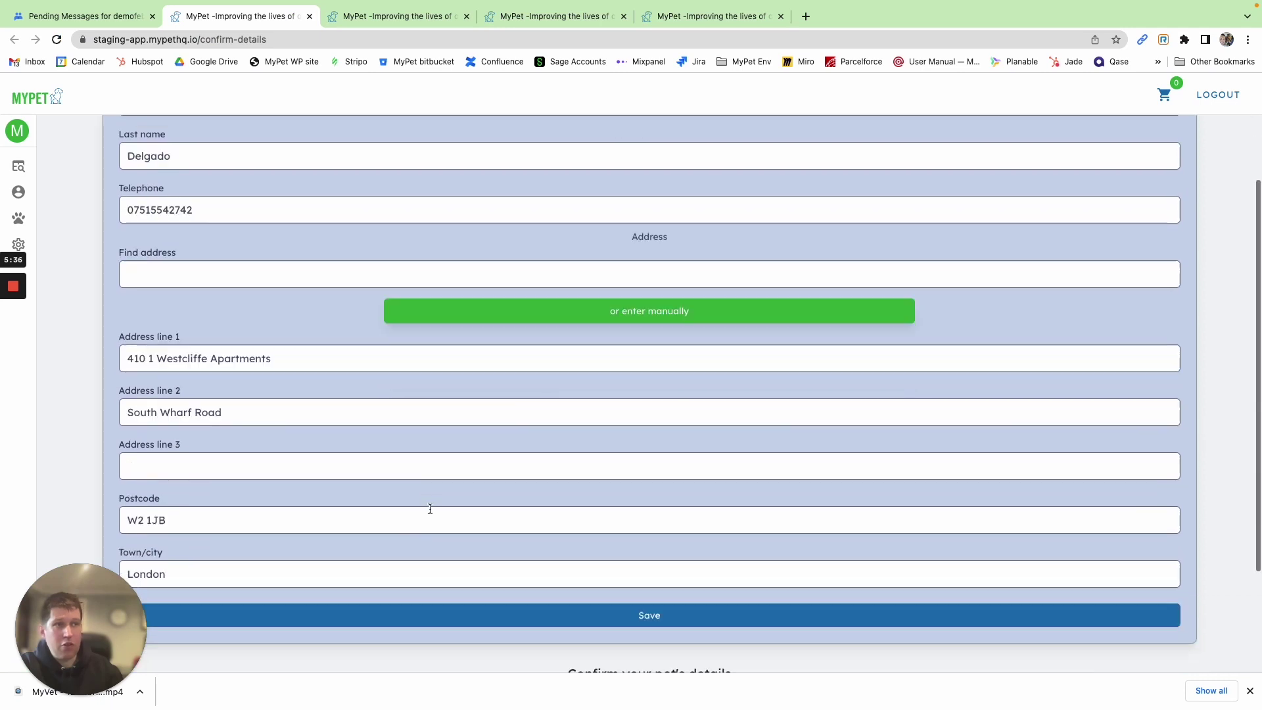
pyautogui.scroll(2, 328, 427)
pyautogui.scroll(-2, 276, 460)
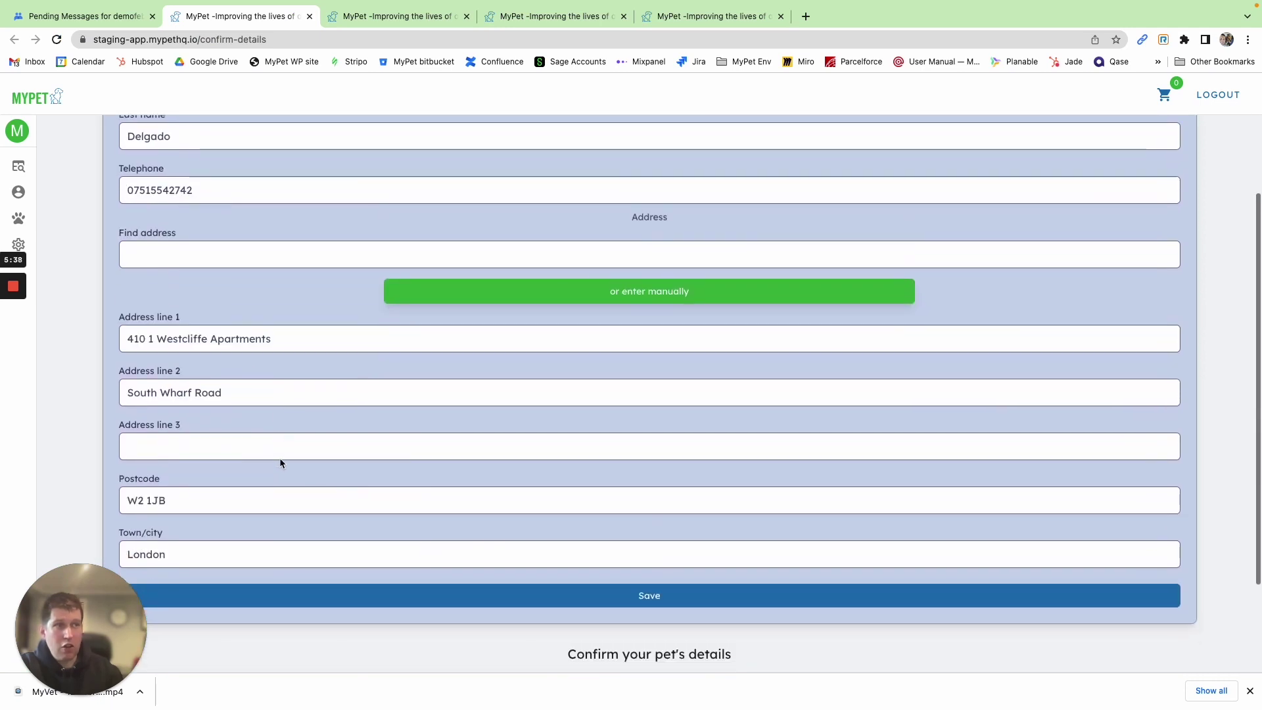
pyautogui.click(535, 598)
# Rename the dog from Bob to Cody and save the pet details
pyautogui.scroll(2, 263, 374)
pyautogui.doubleClick(168, 322)
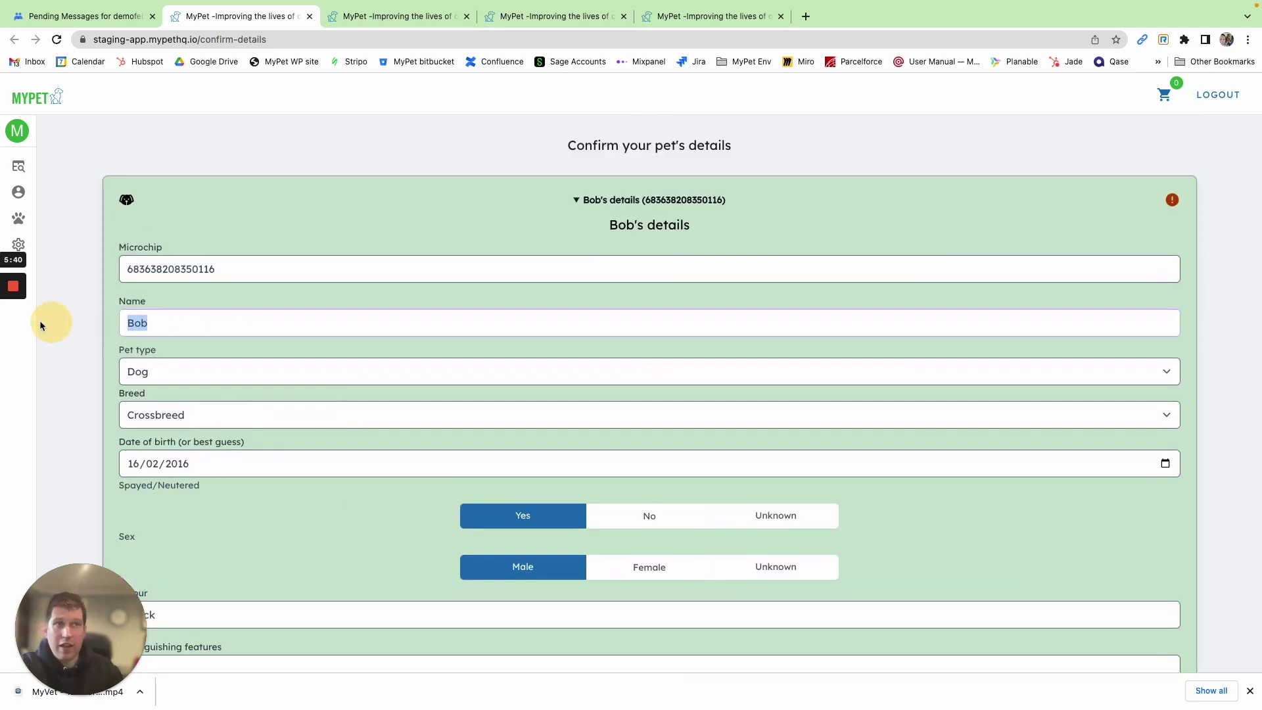
pyautogui.write('Cody')
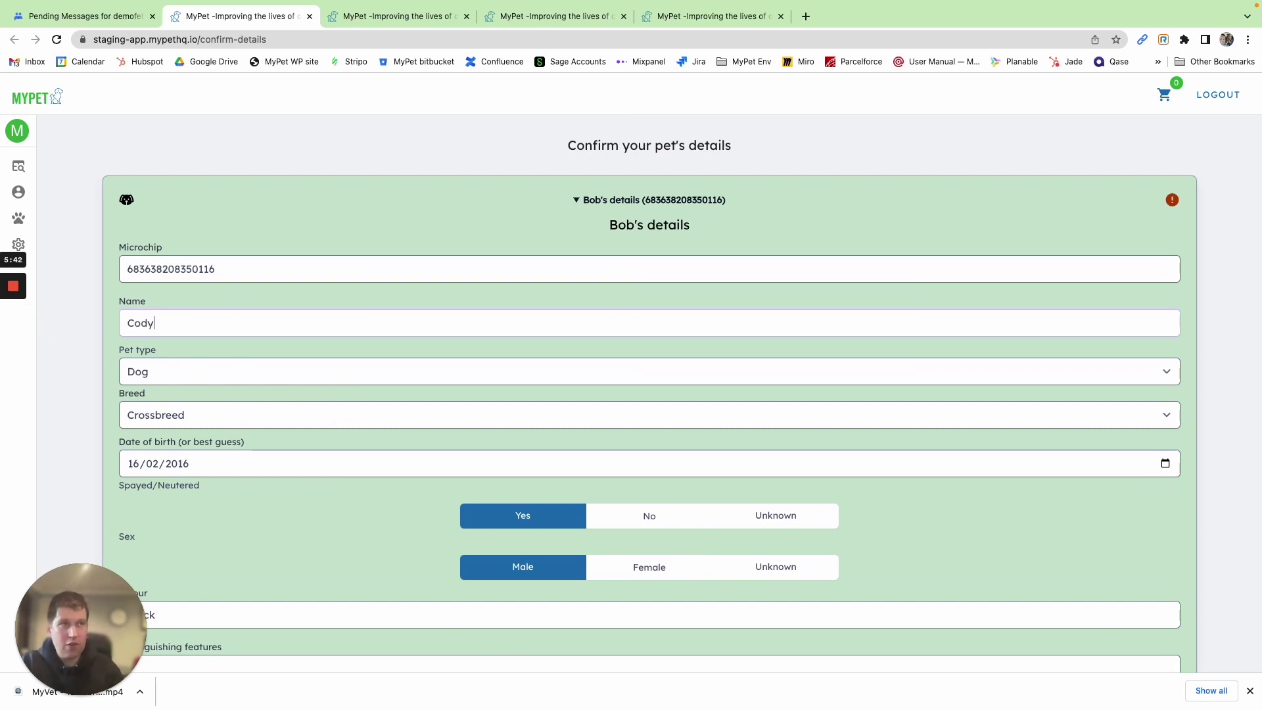
pyautogui.scroll(-1, 284, 556)
pyautogui.scroll(-3, 283, 557)
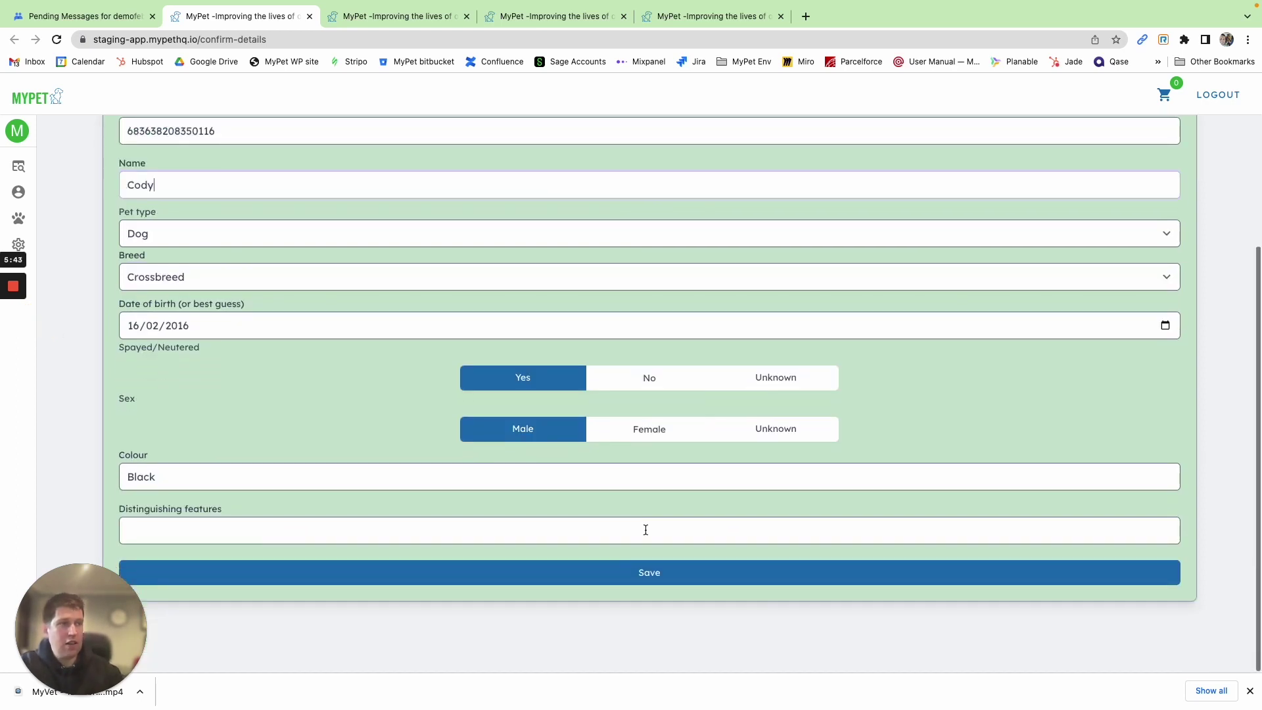
pyautogui.click(648, 573)
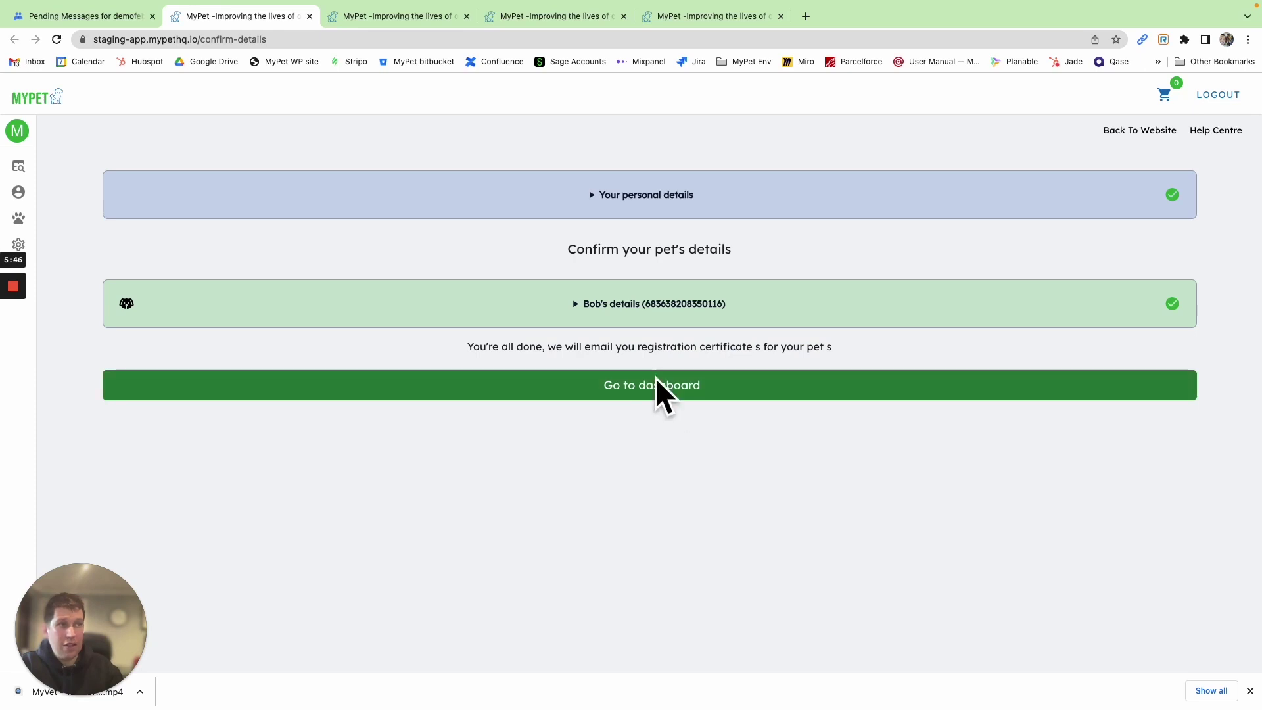
# Go to the dashboard to review Cody's card, then begin adding another pet
pyautogui.click(642, 399)
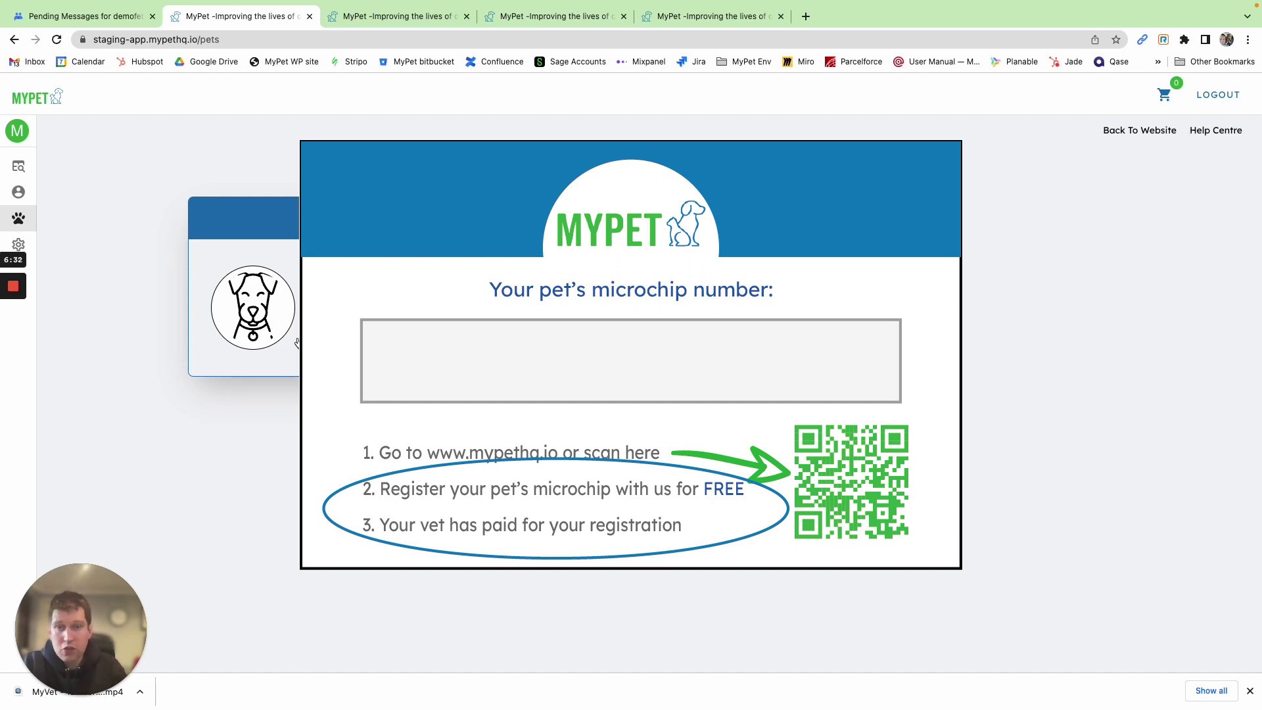
pyautogui.moveTo(8, 351)
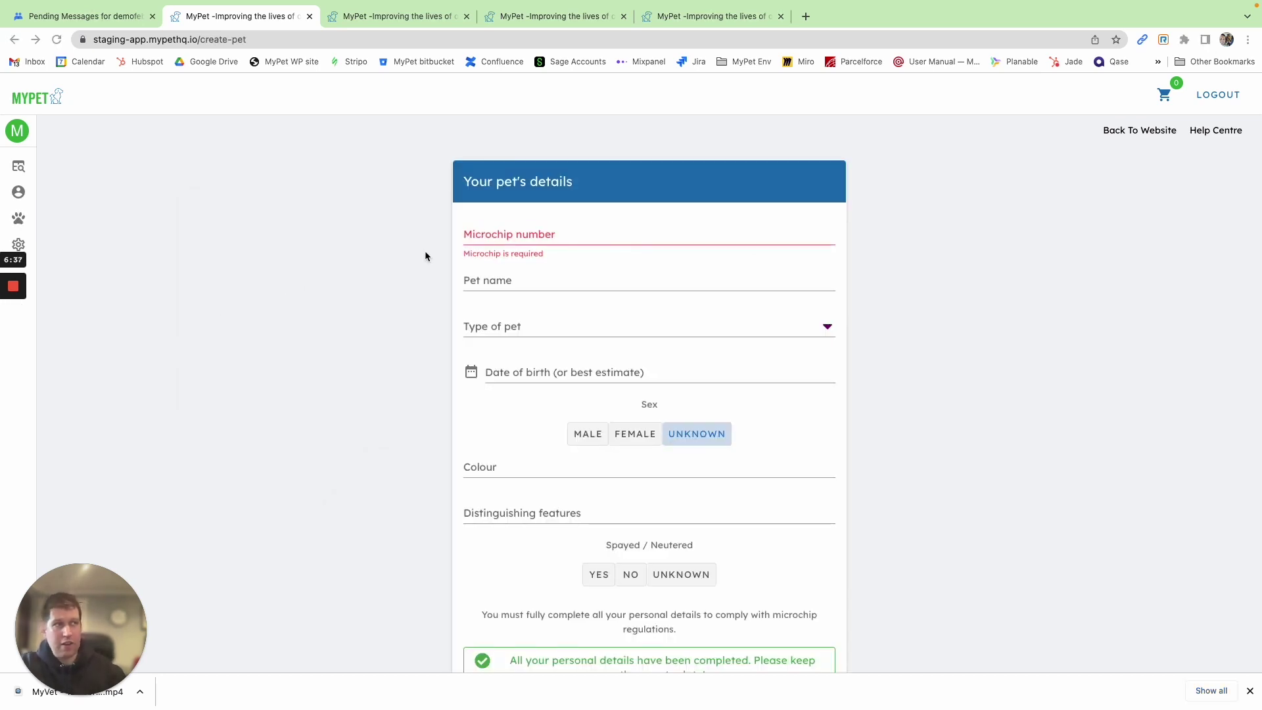
# Paste the microchip number and enter name Susie, type Dog, born 13 May 2015, female
pyautogui.click(518, 242)
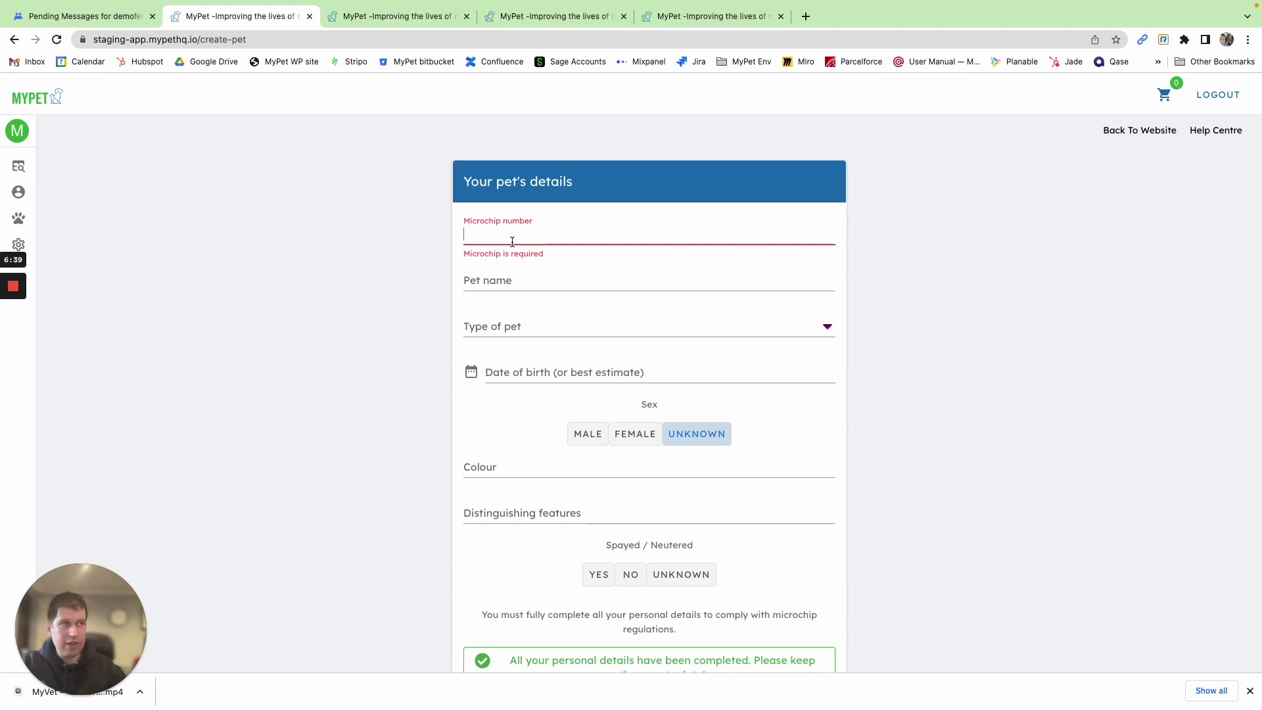
pyautogui.press('super+v')
pyautogui.click(499, 281)
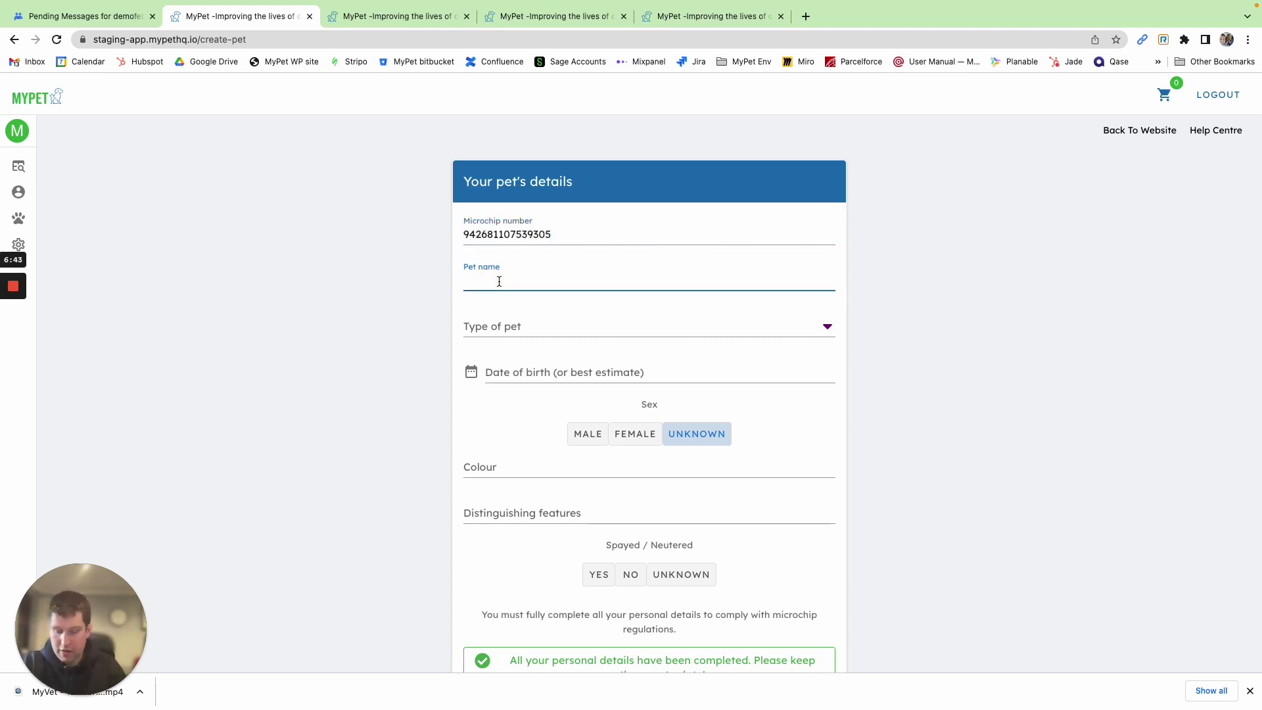
pyautogui.write('Susie')
pyautogui.click(519, 327)
pyautogui.click(549, 358)
pyautogui.click(549, 379)
pyautogui.click(558, 546)
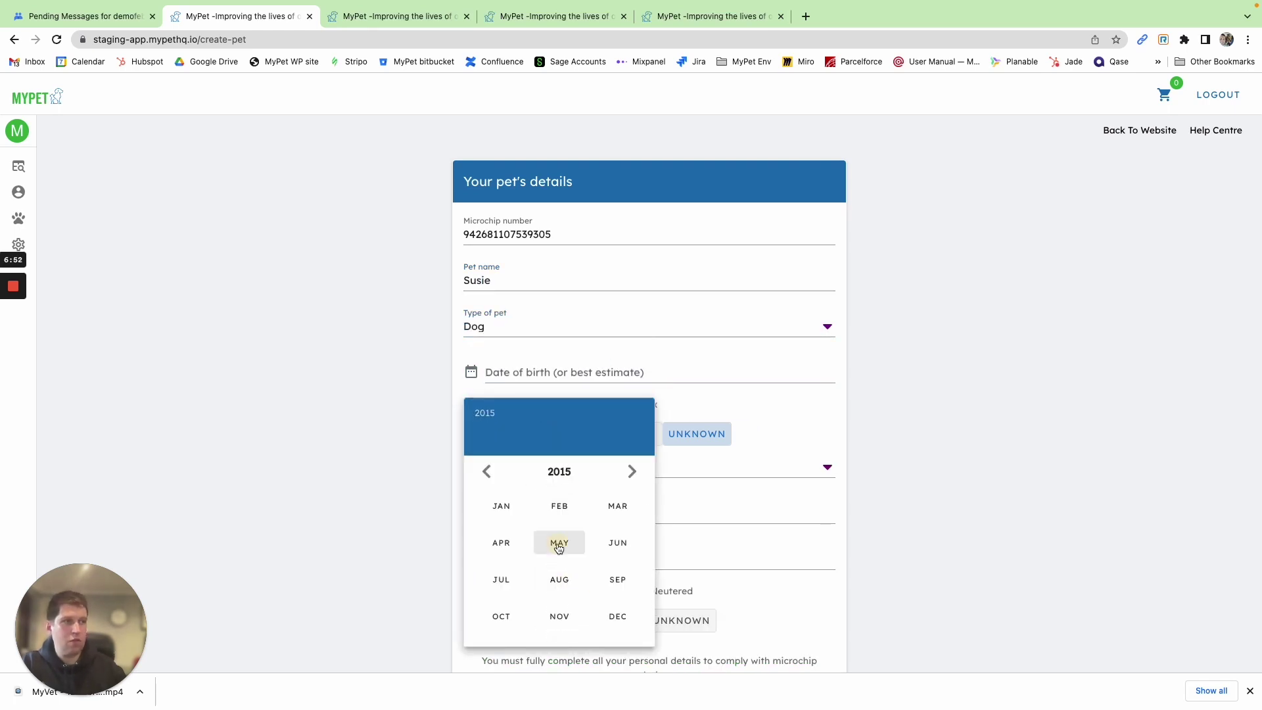
pyautogui.click(558, 546)
pyautogui.click(558, 552)
pyautogui.click(520, 469)
# Set breed to Labrador Retriever, colour Black, and mark her as spayed
pyautogui.write('Lab')
pyautogui.click(649, 277)
pyautogui.click(507, 513)
pyautogui.write('Black')
pyautogui.scroll(-3, 713, 510)
pyautogui.click(599, 455)
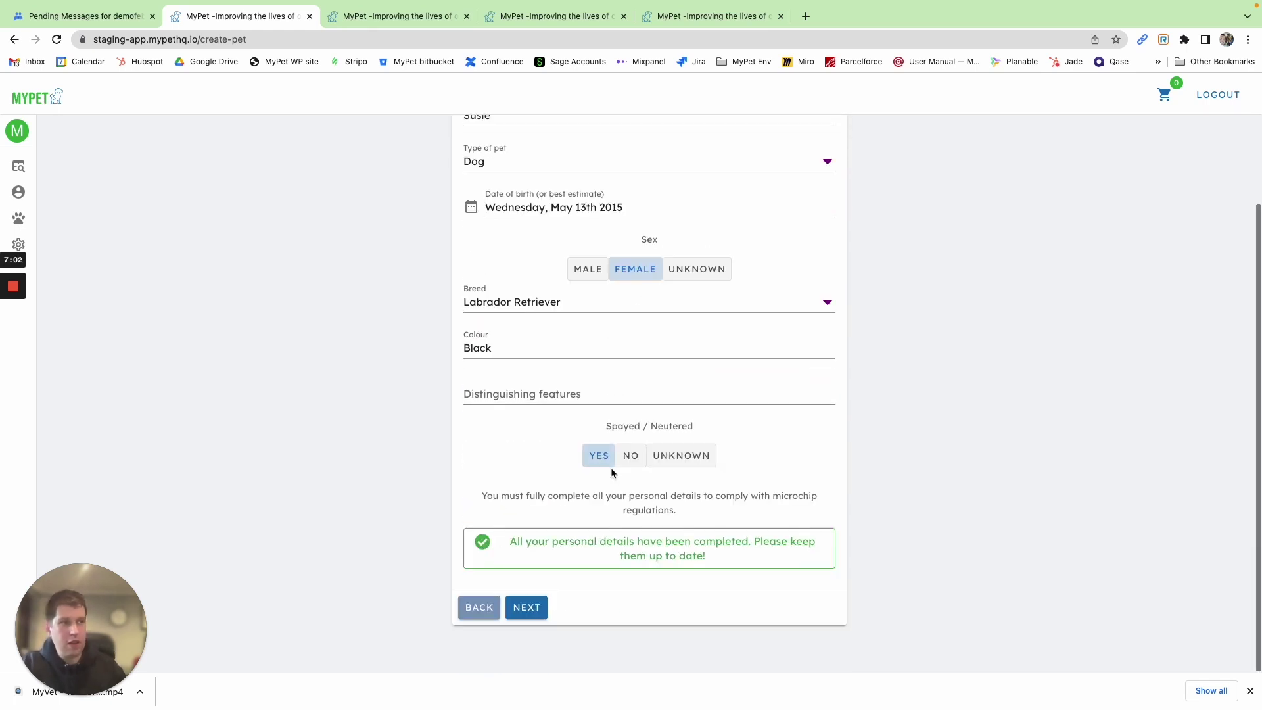
# Complete Susie's registration and return to the account's pet dashboard
pyautogui.click(538, 618)
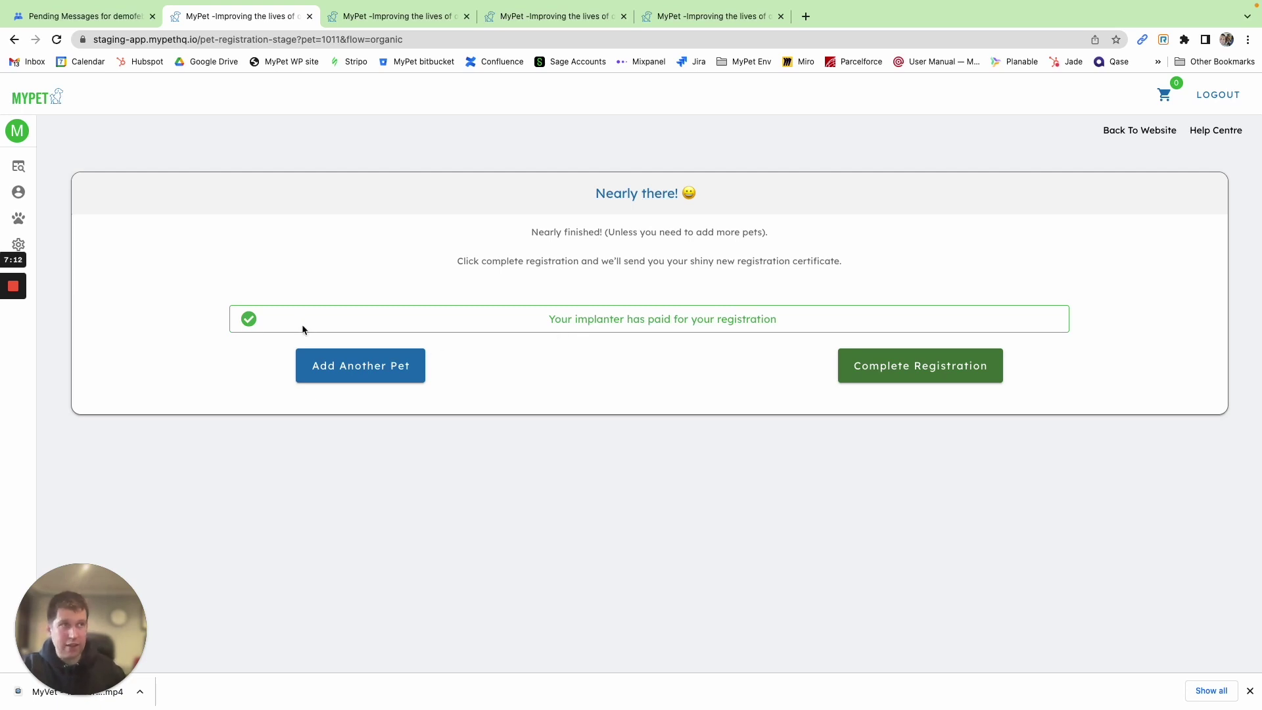
pyautogui.click(884, 368)
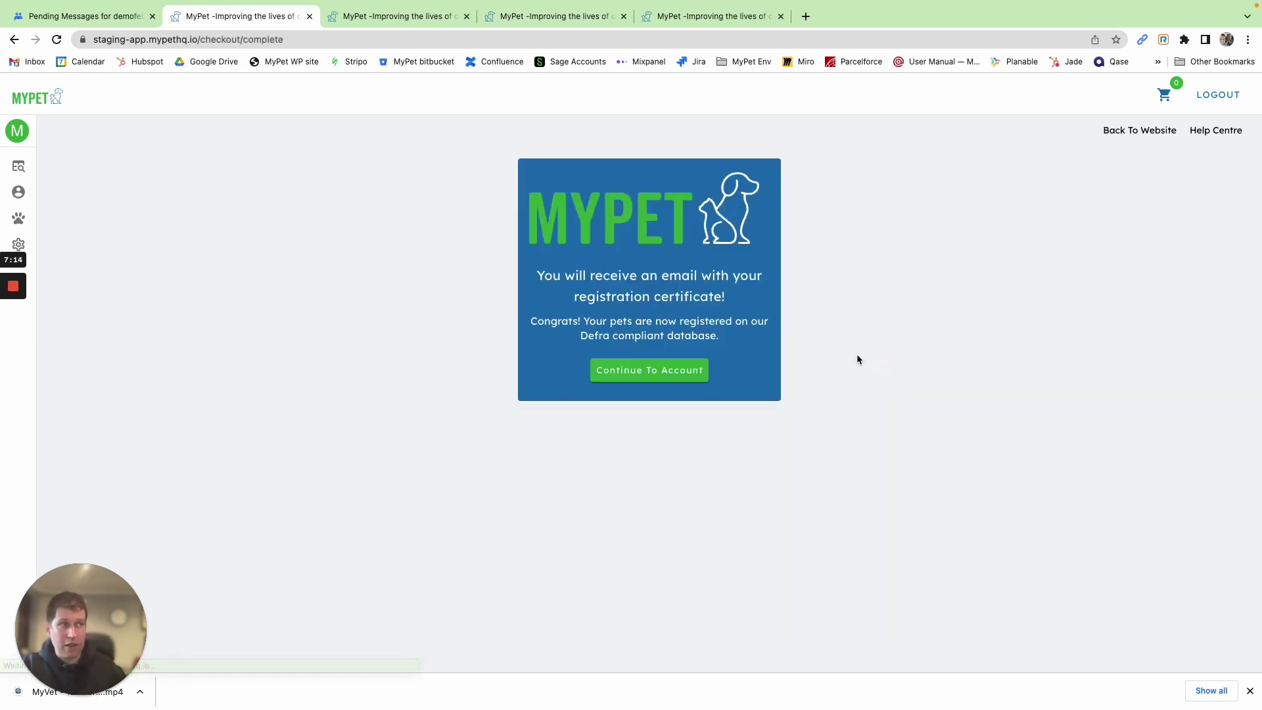
pyautogui.click(684, 370)
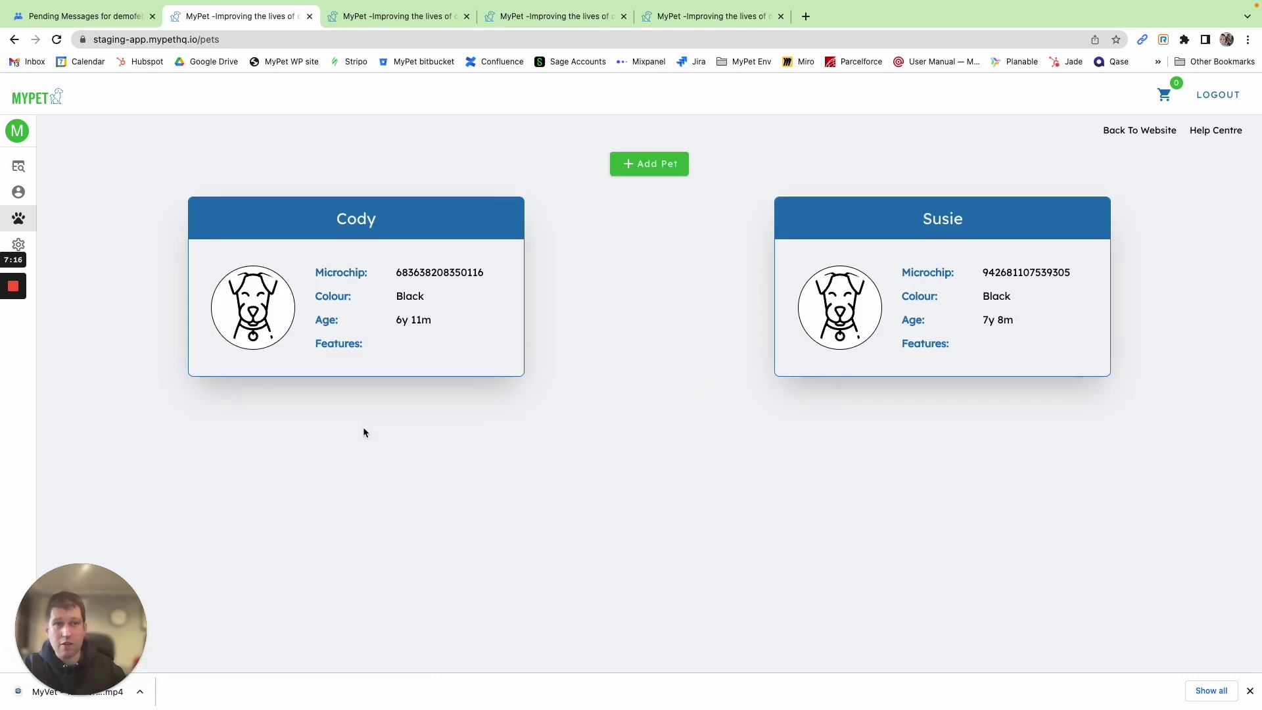